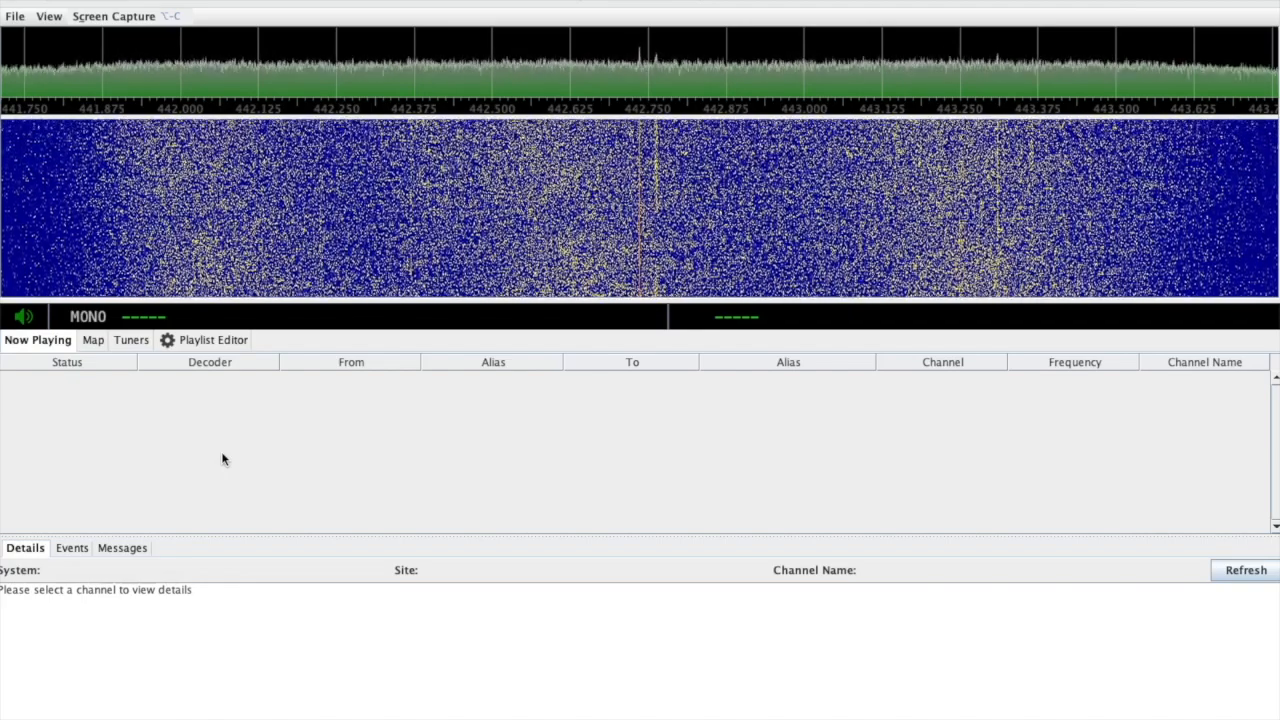
# Open the Playlist Editor and set the channel's alias list to RCS.
pyautogui.click(191, 341)
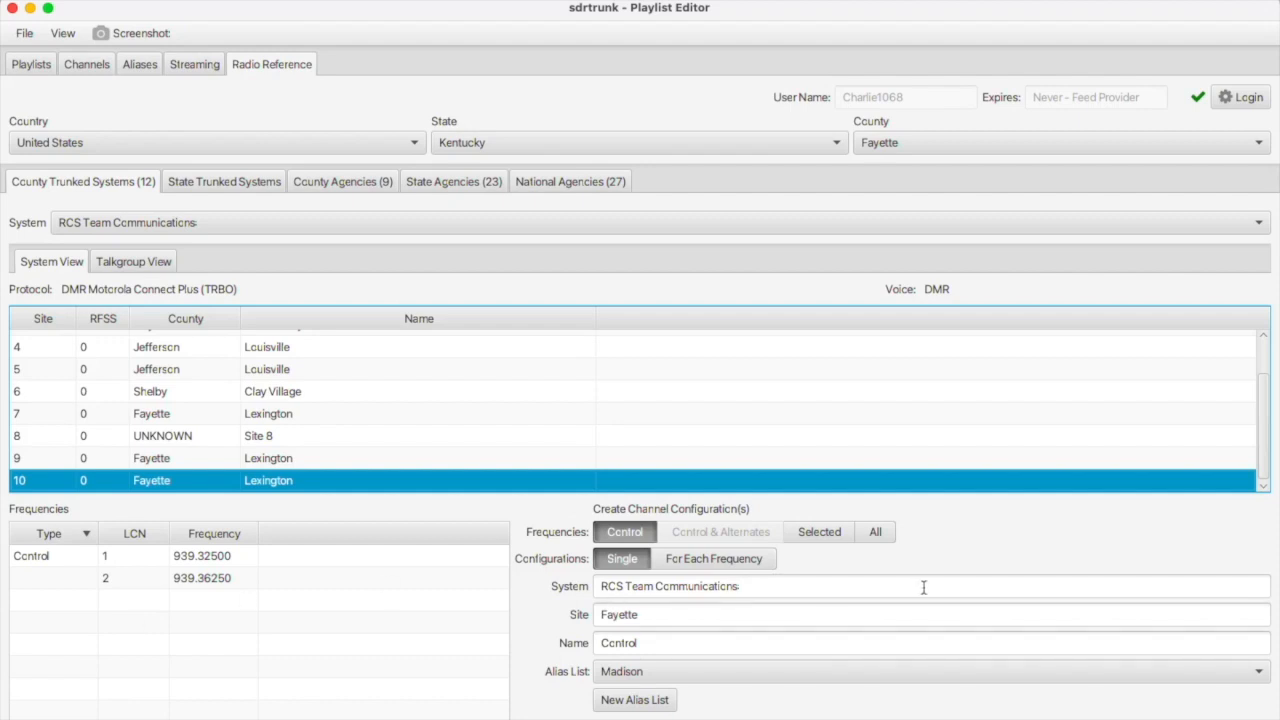
pyautogui.click(603, 672)
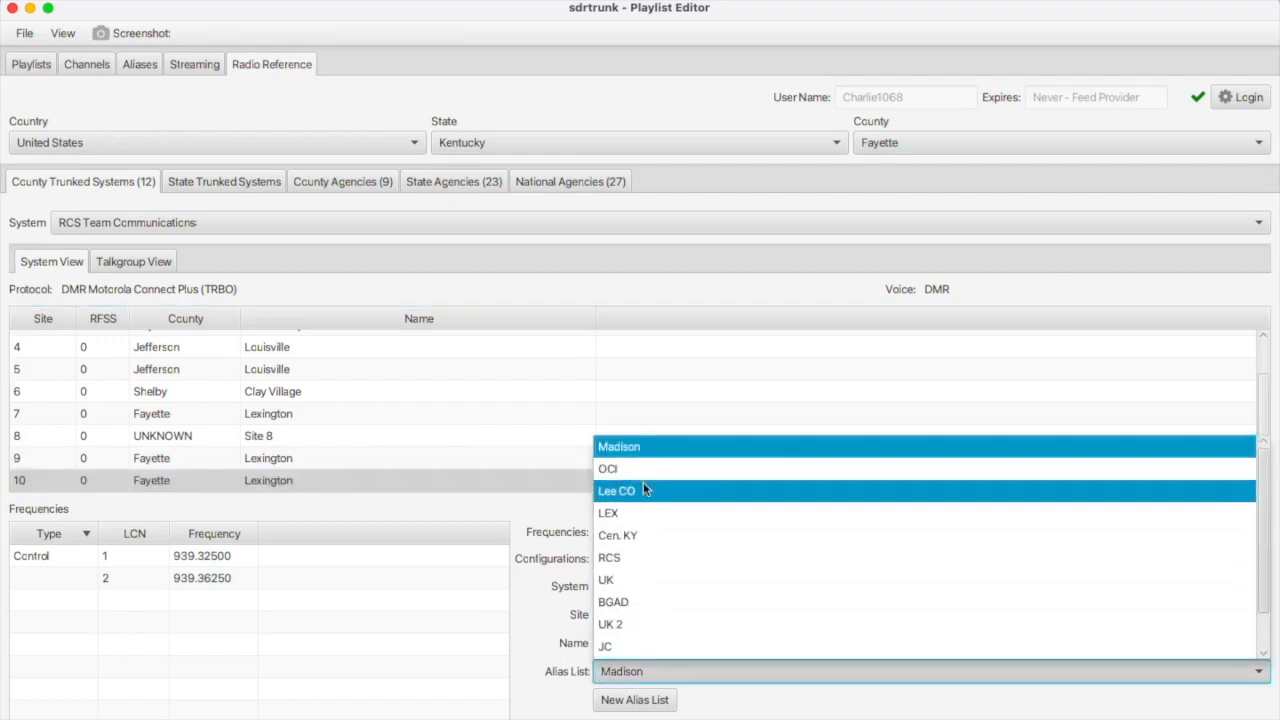
pyautogui.click(621, 558)
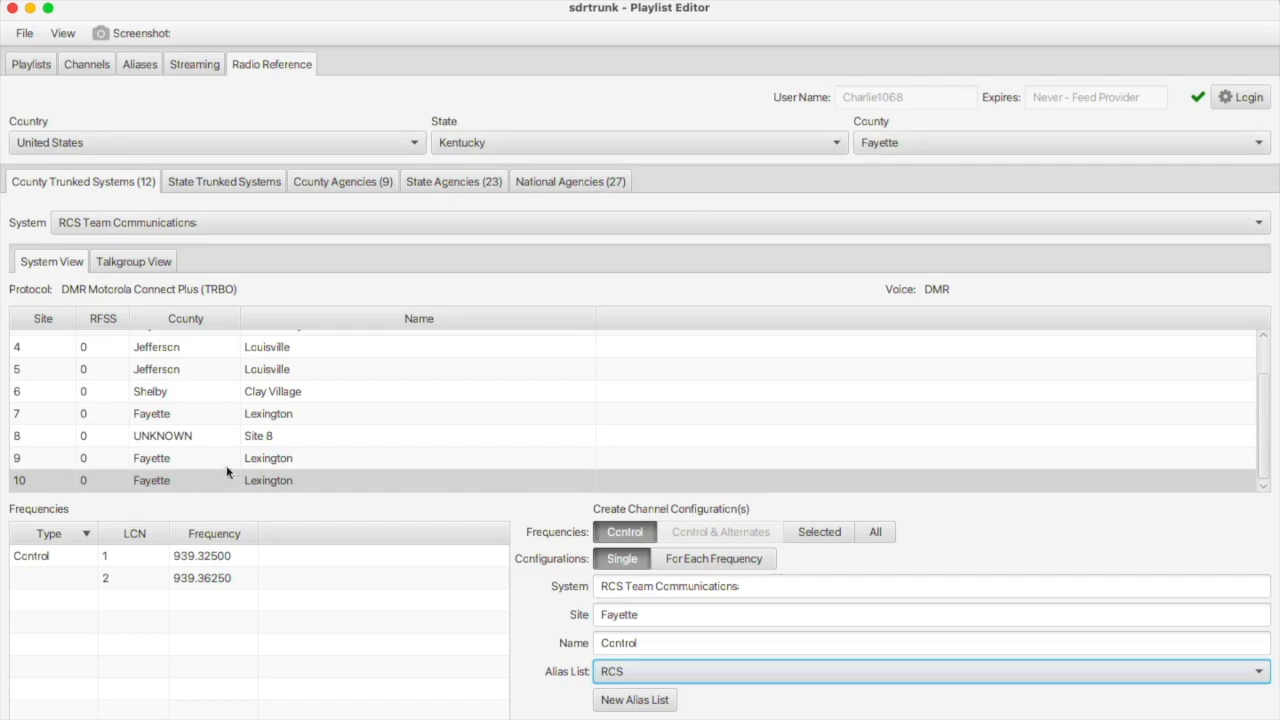
# Select site 10 and choose Fayette in the Radio Reference county list.
pyautogui.click(153, 482)
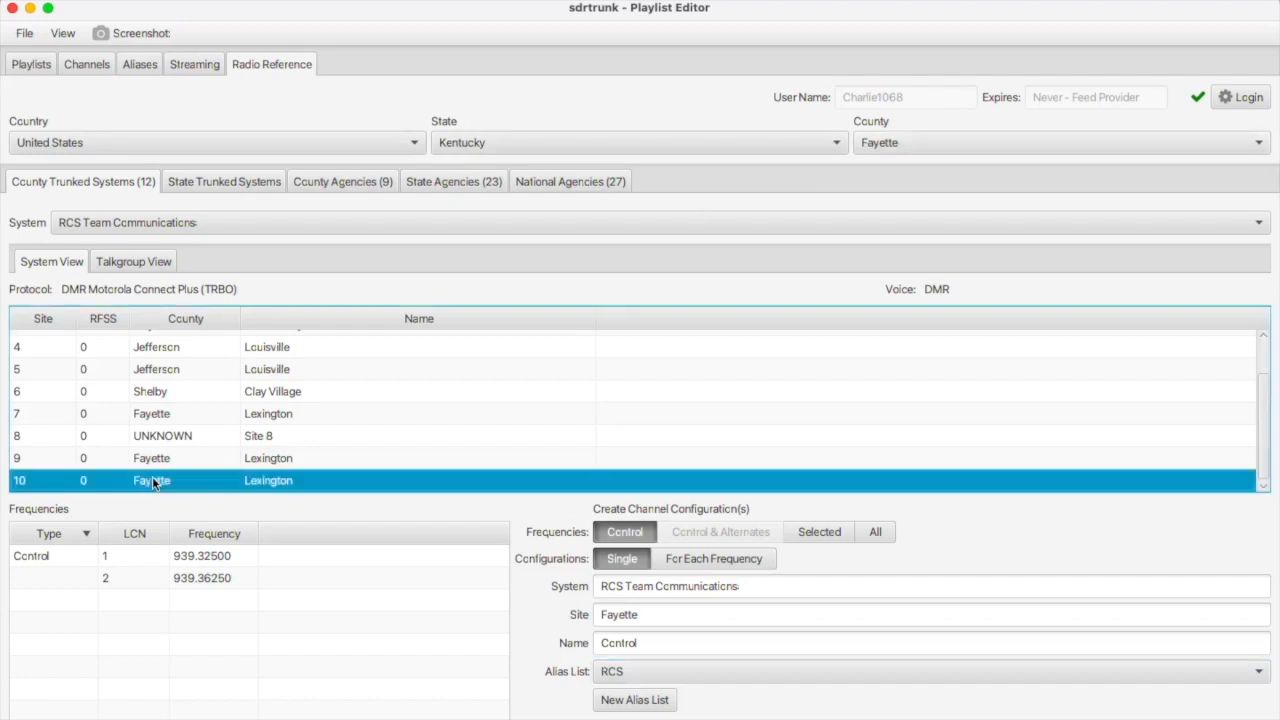
pyautogui.click(877, 145)
pyautogui.scroll(1, 901, 320)
pyautogui.scroll(-8, 900, 320)
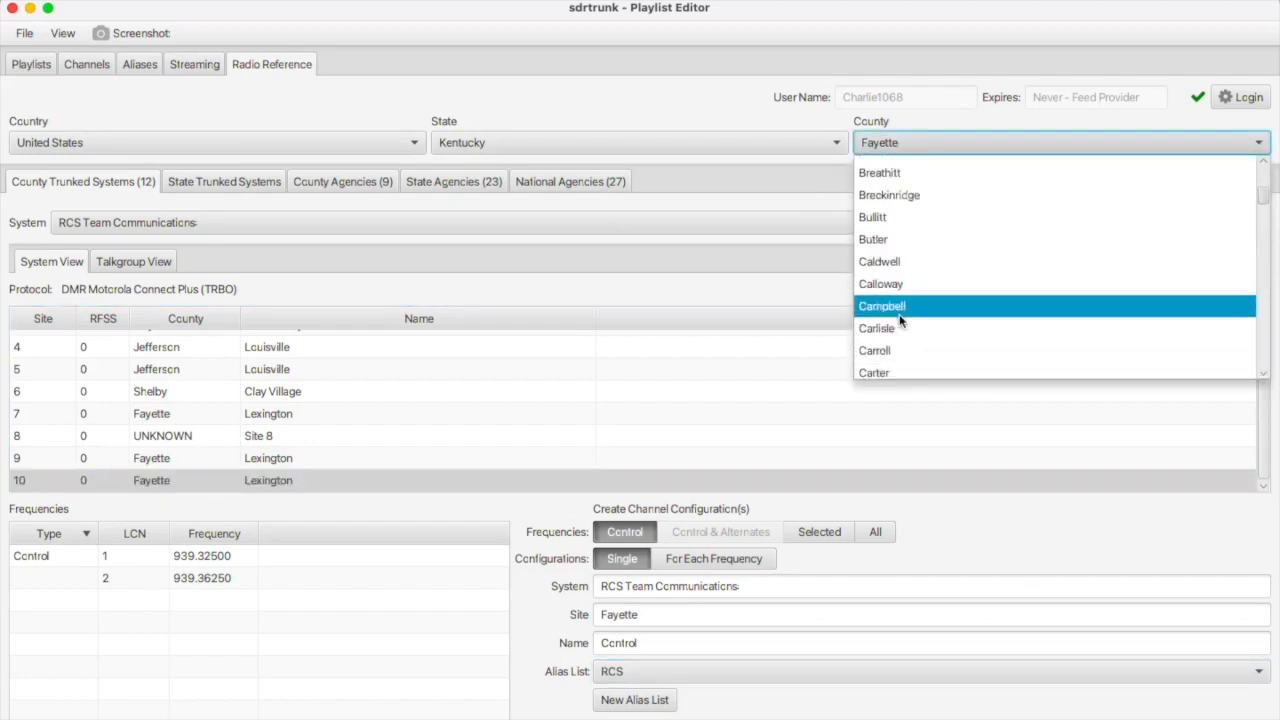
pyautogui.scroll(-2, 899, 318)
pyautogui.click(899, 318)
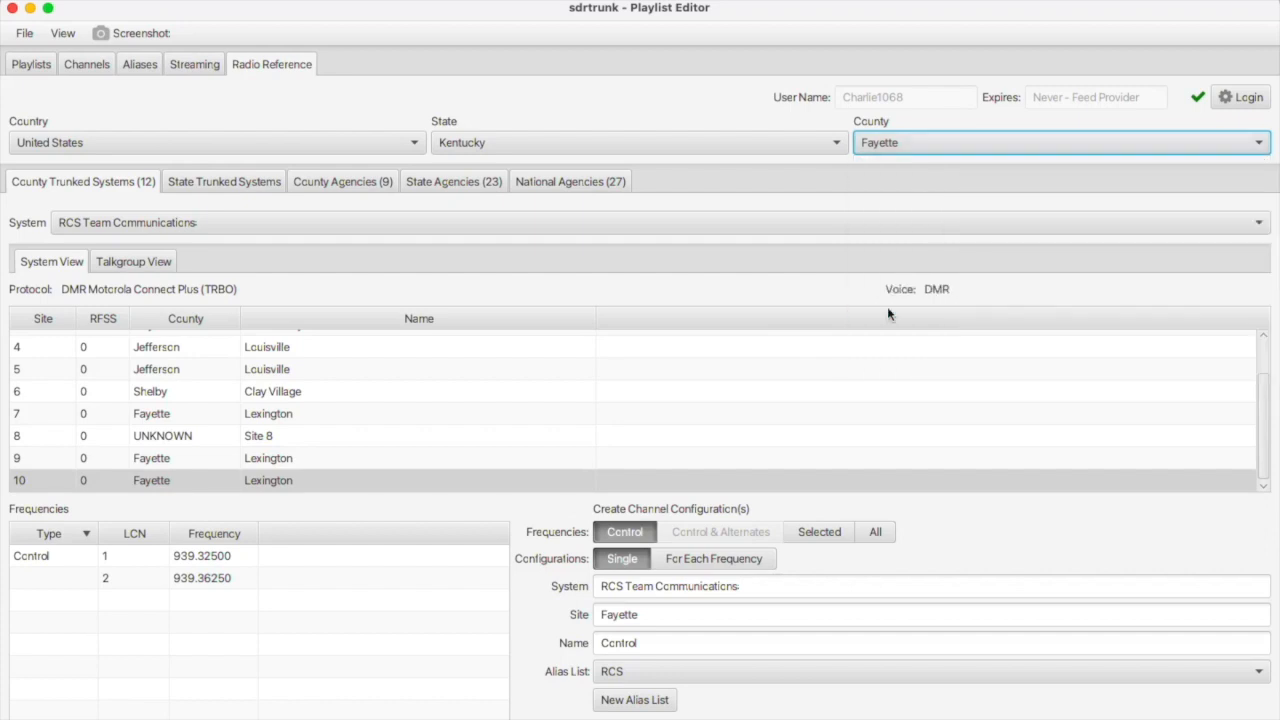
# Pick the RCS Team Communications system and load site 10's control frequencies.
pyautogui.click(204, 227)
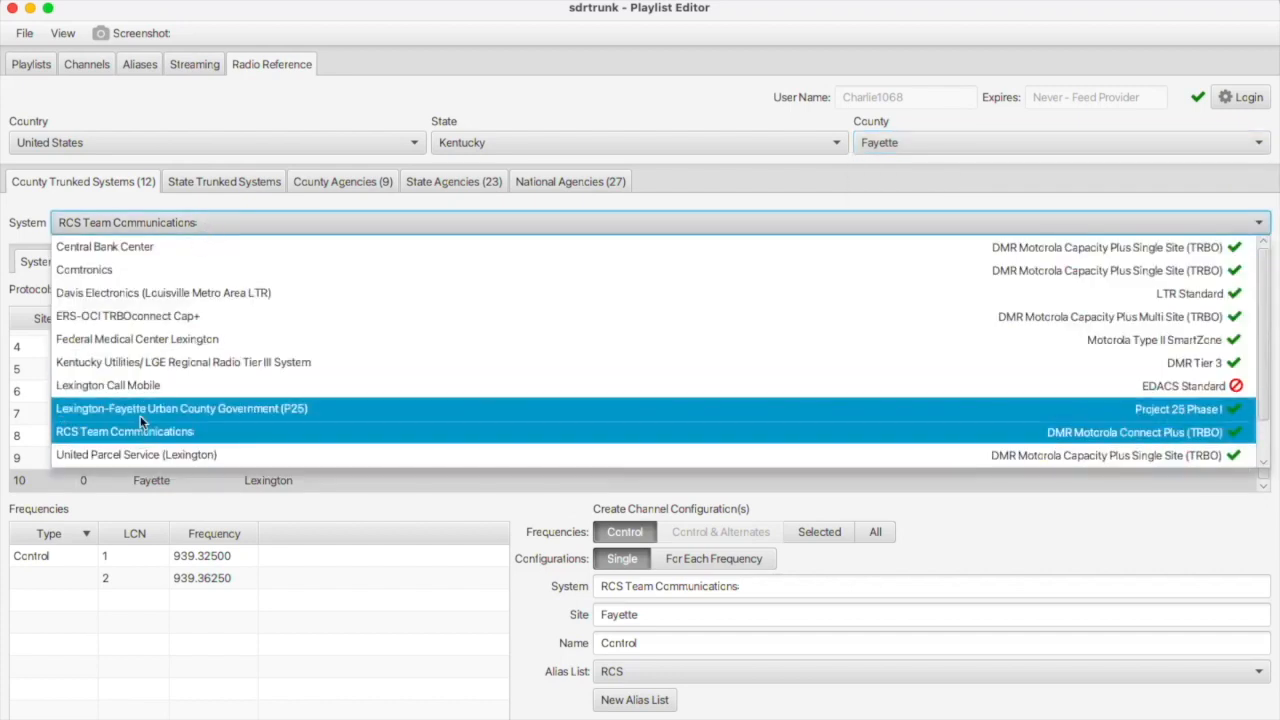
pyautogui.click(140, 412)
pyautogui.click(176, 221)
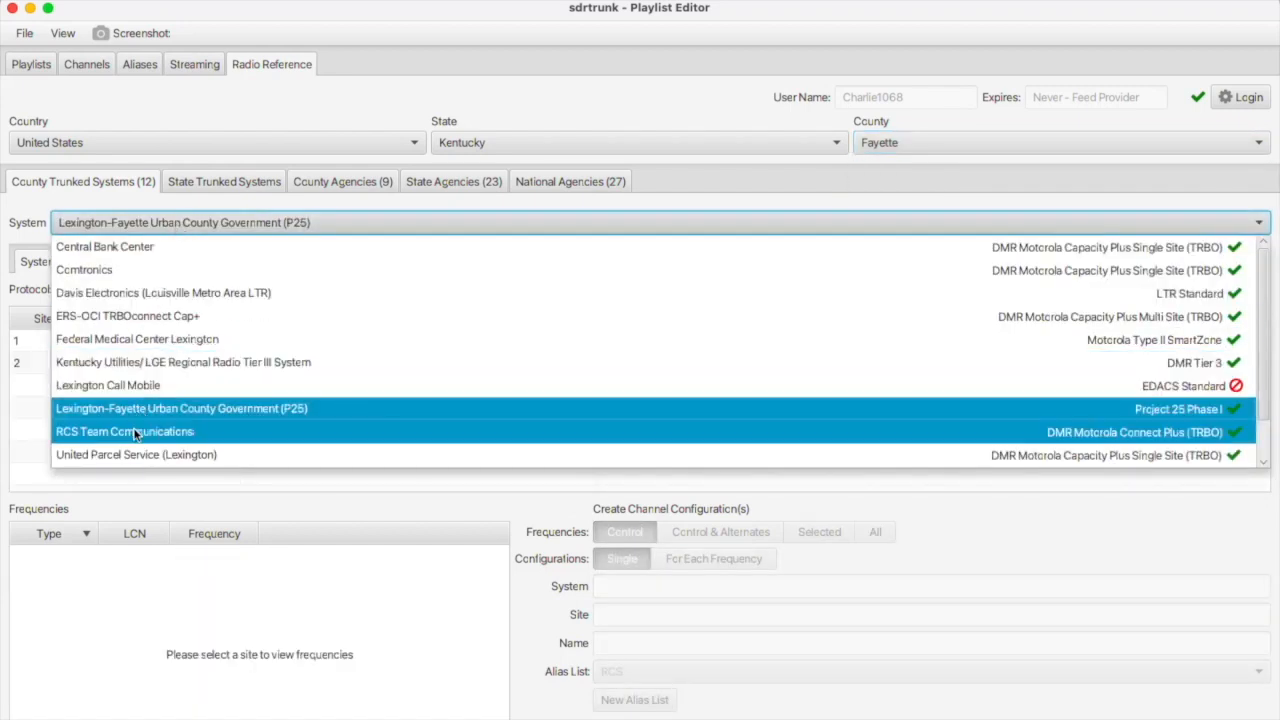
pyautogui.click(135, 429)
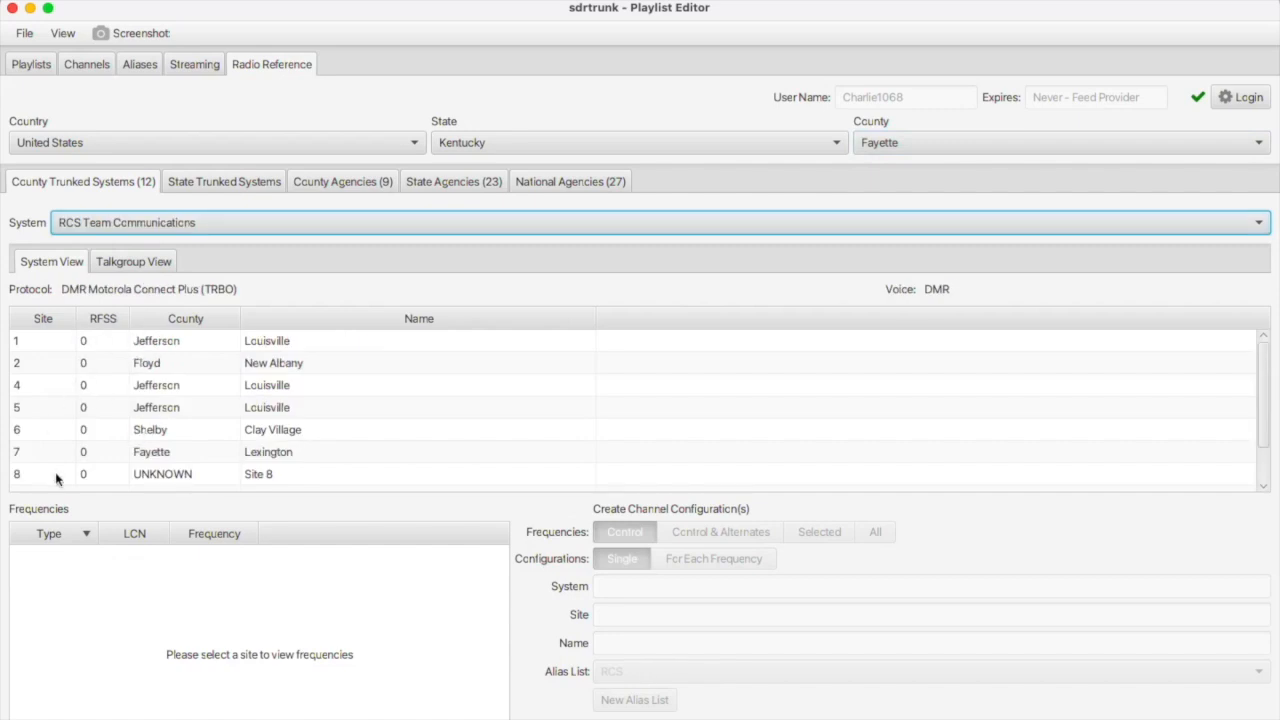
pyautogui.scroll(-2, 56, 480)
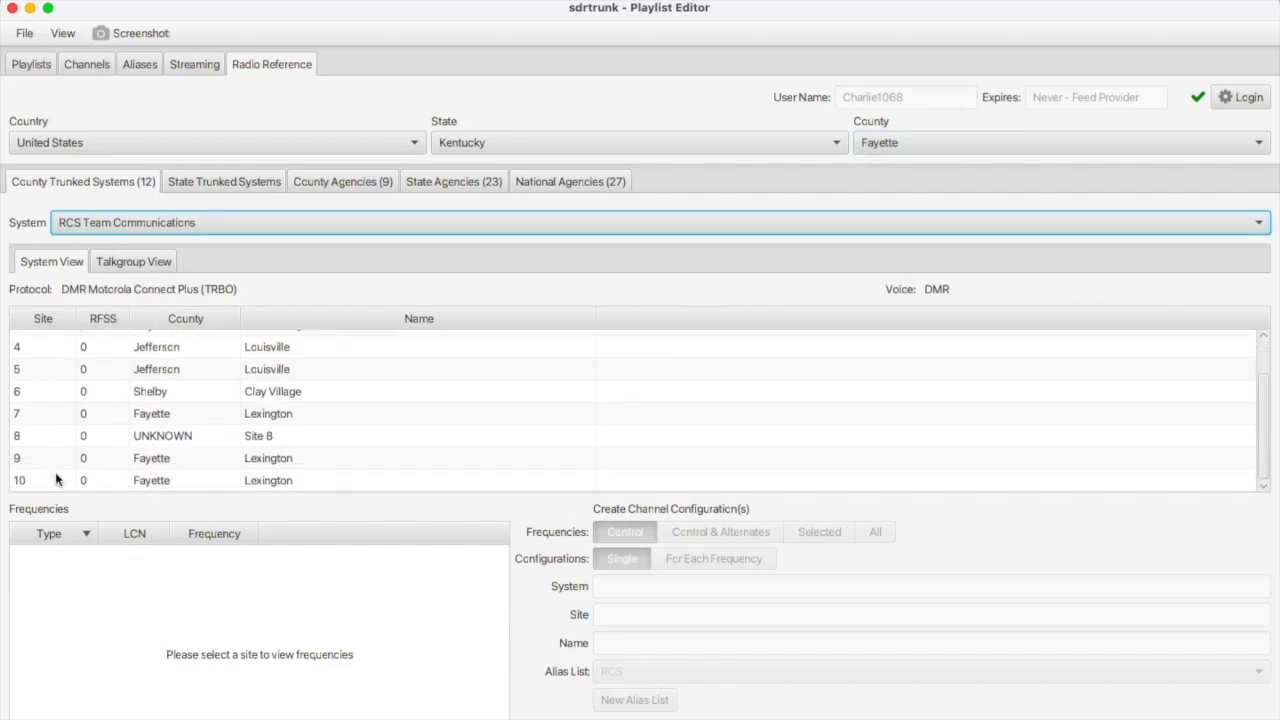
pyautogui.click(83, 480)
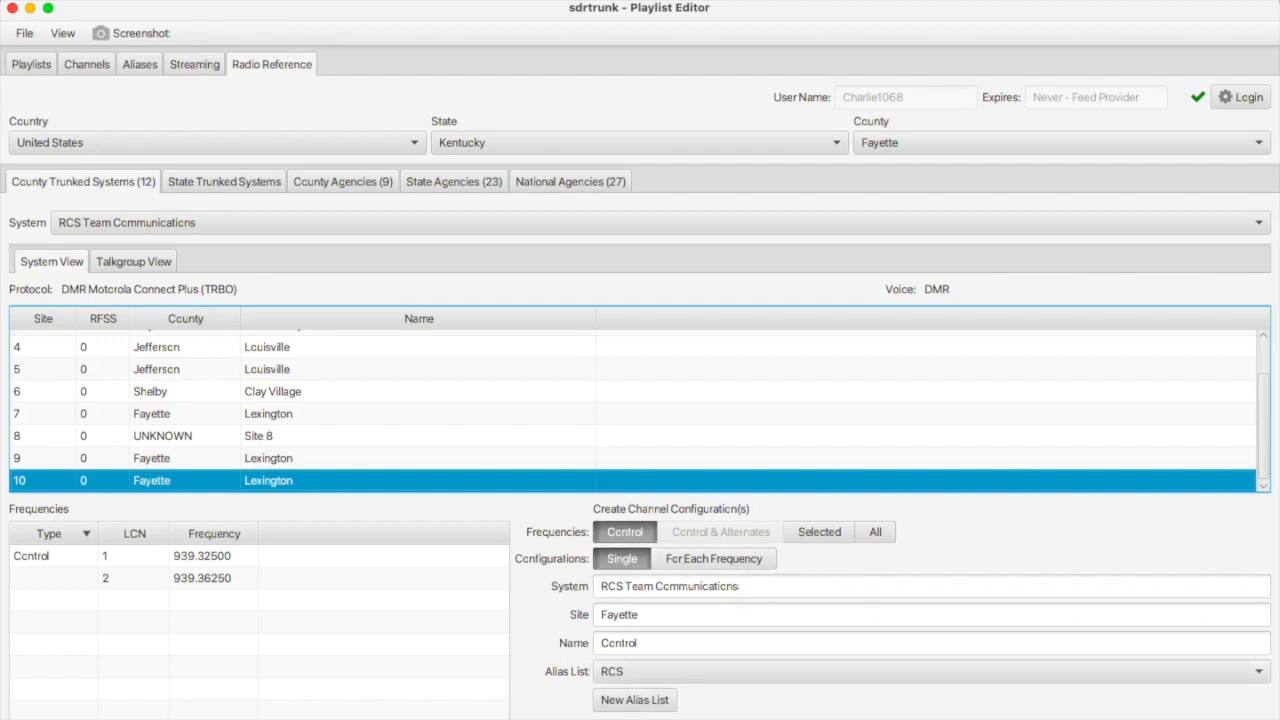
# Import all RCS Team Communications talkgroups into the RCS alias list, then minimize and restore the editor.
pyautogui.click(128, 264)
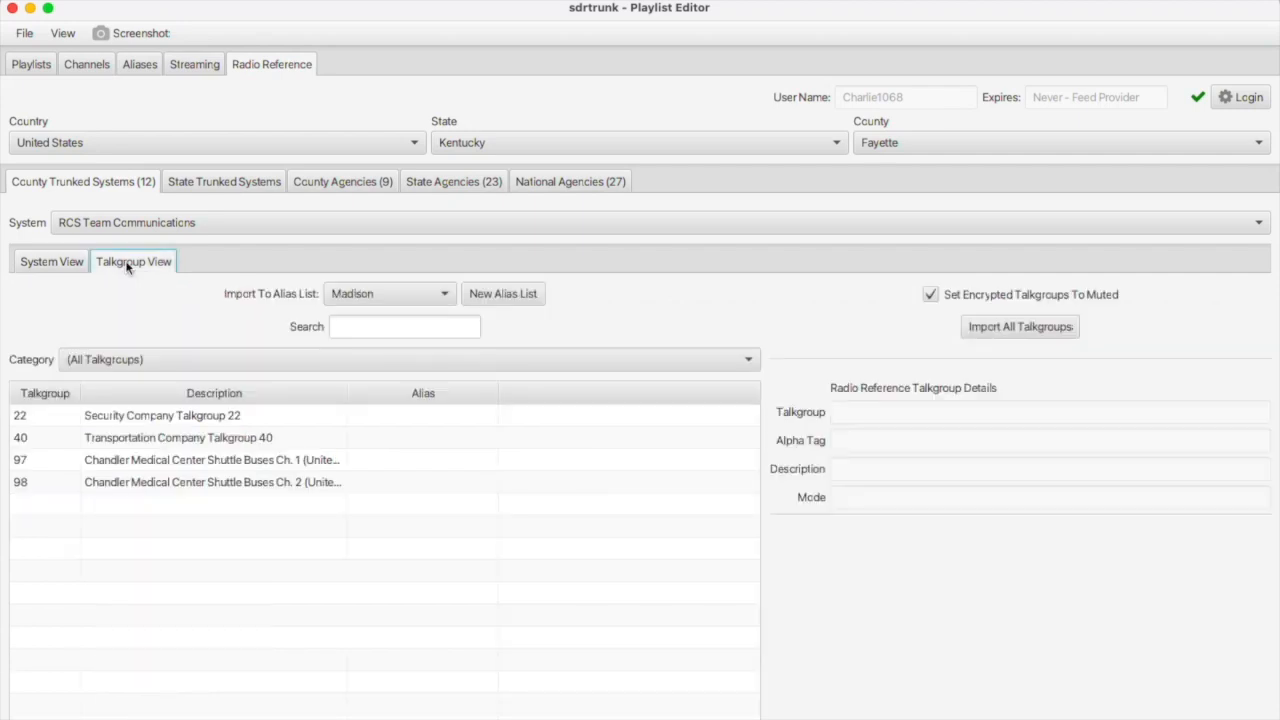
pyautogui.click(392, 298)
pyautogui.click(376, 428)
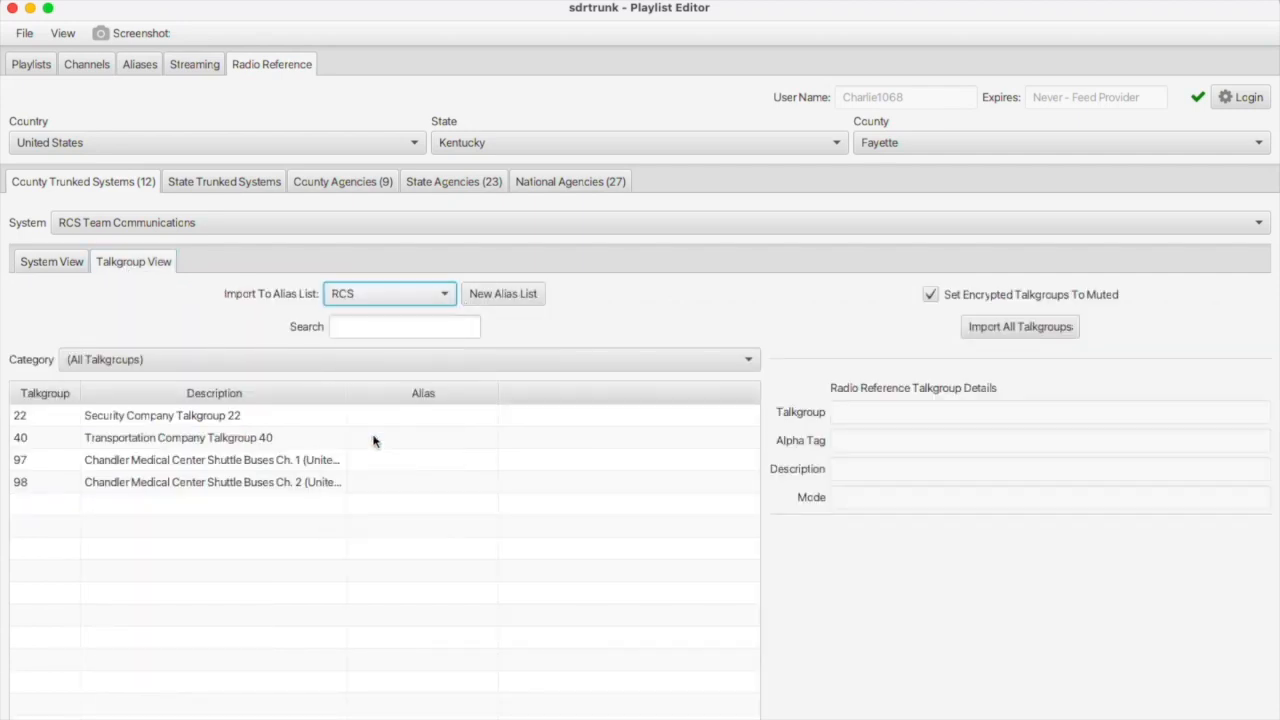
pyautogui.click(1046, 338)
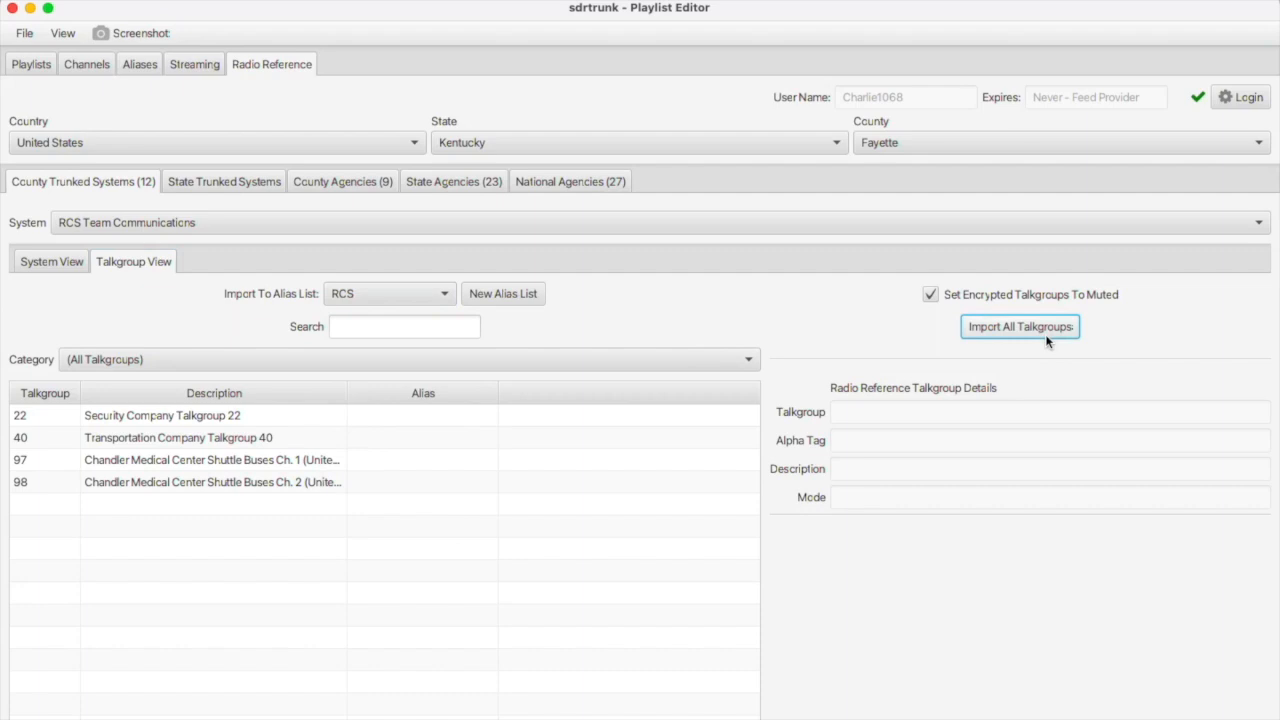
pyautogui.click(31, 9)
pyautogui.click(184, 344)
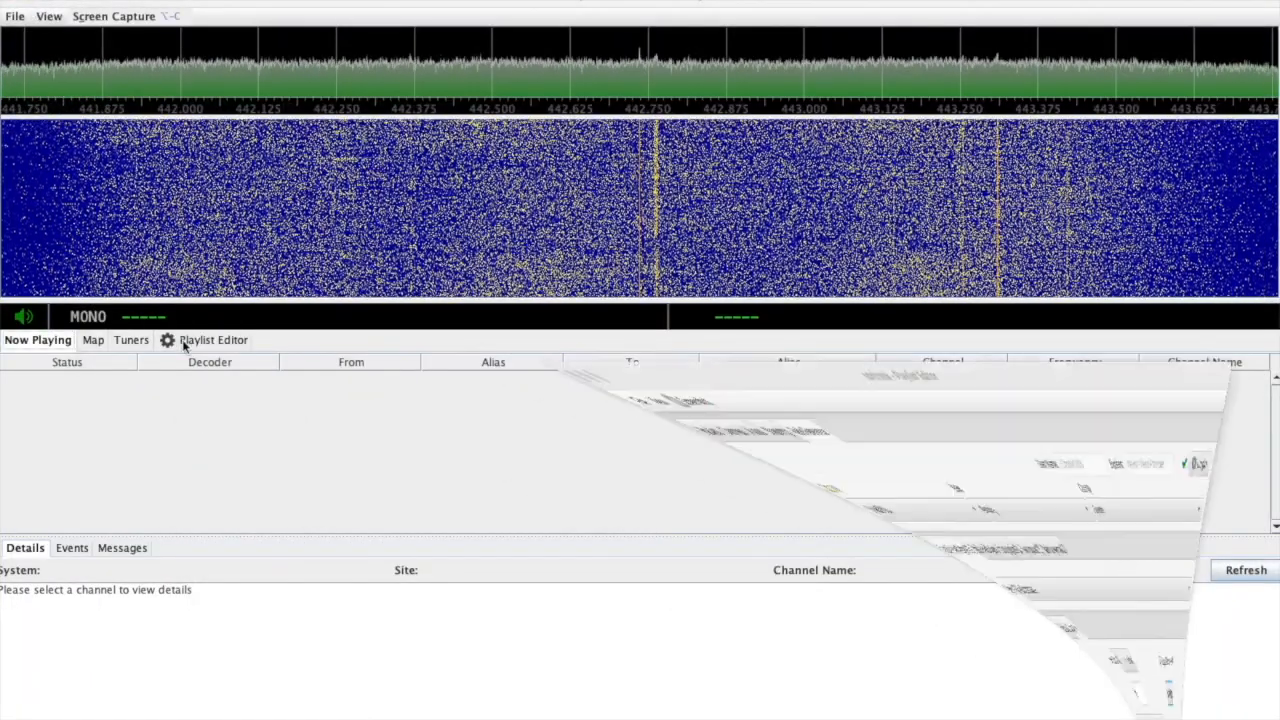
# Start the RCS Team Communications channel from the Channels list and return to Now Playing.
pyautogui.click(87, 64)
pyautogui.click(90, 152)
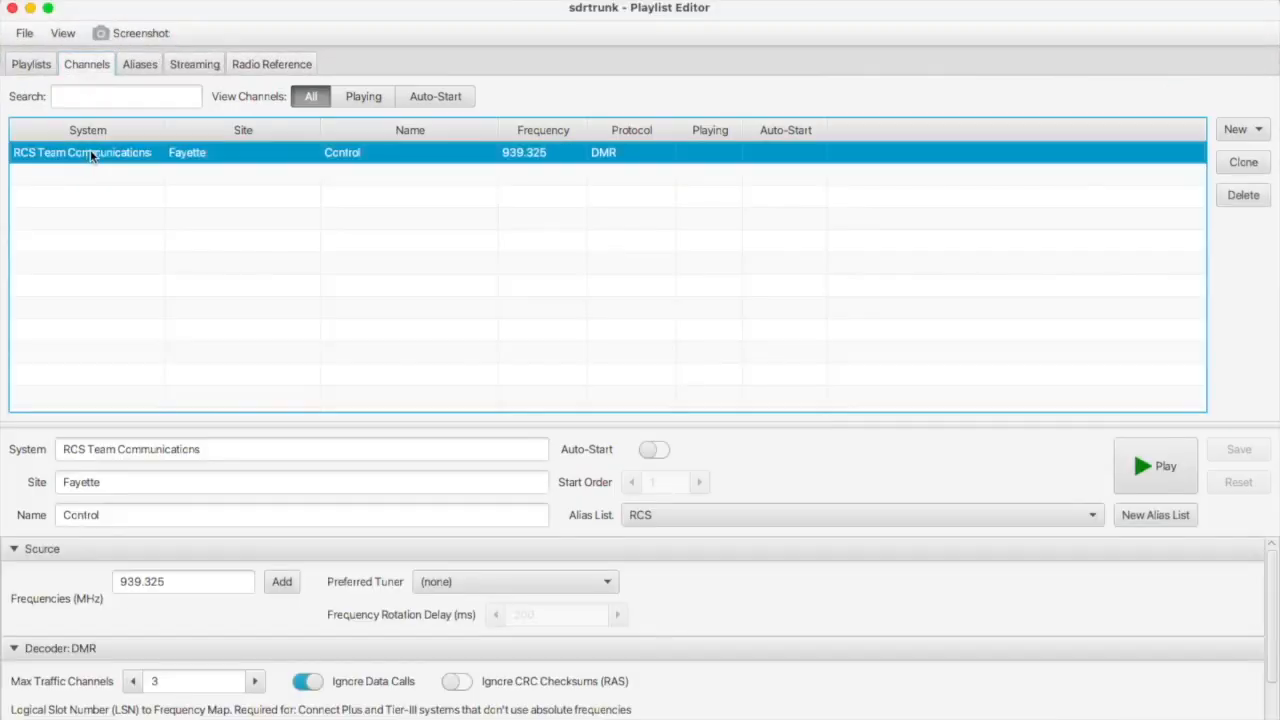
pyautogui.click(1155, 466)
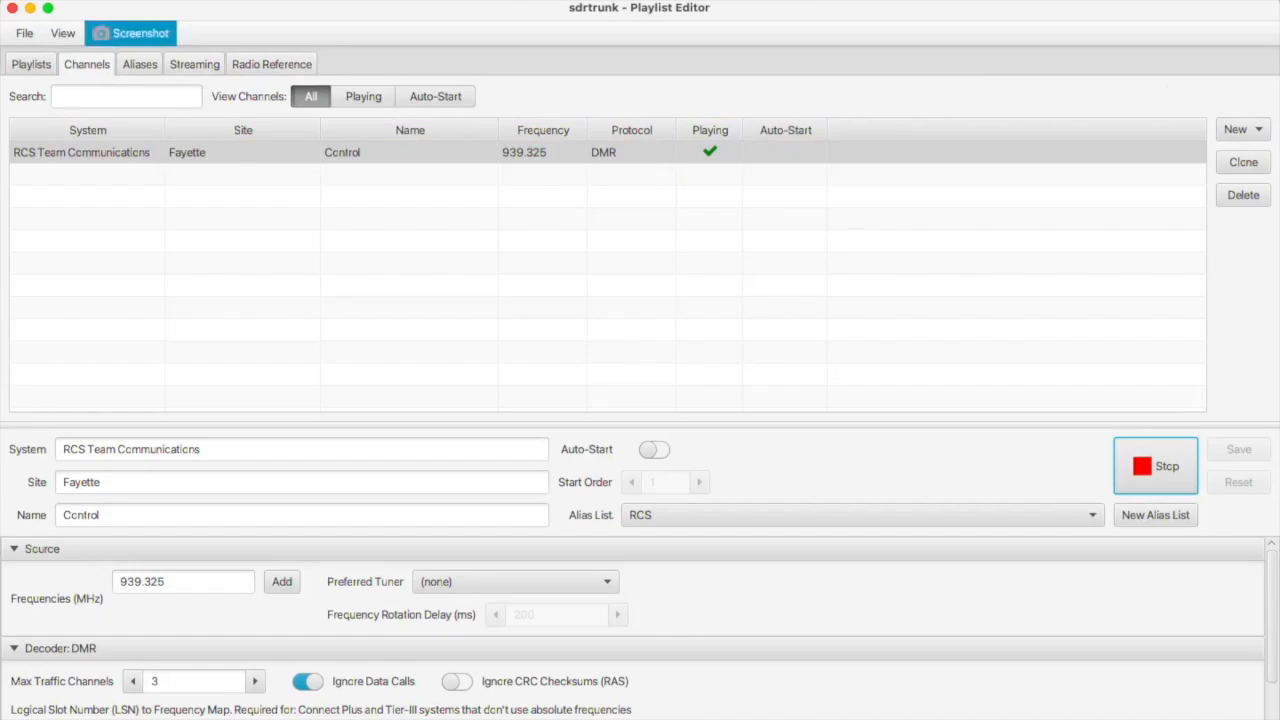
pyautogui.click(31, 9)
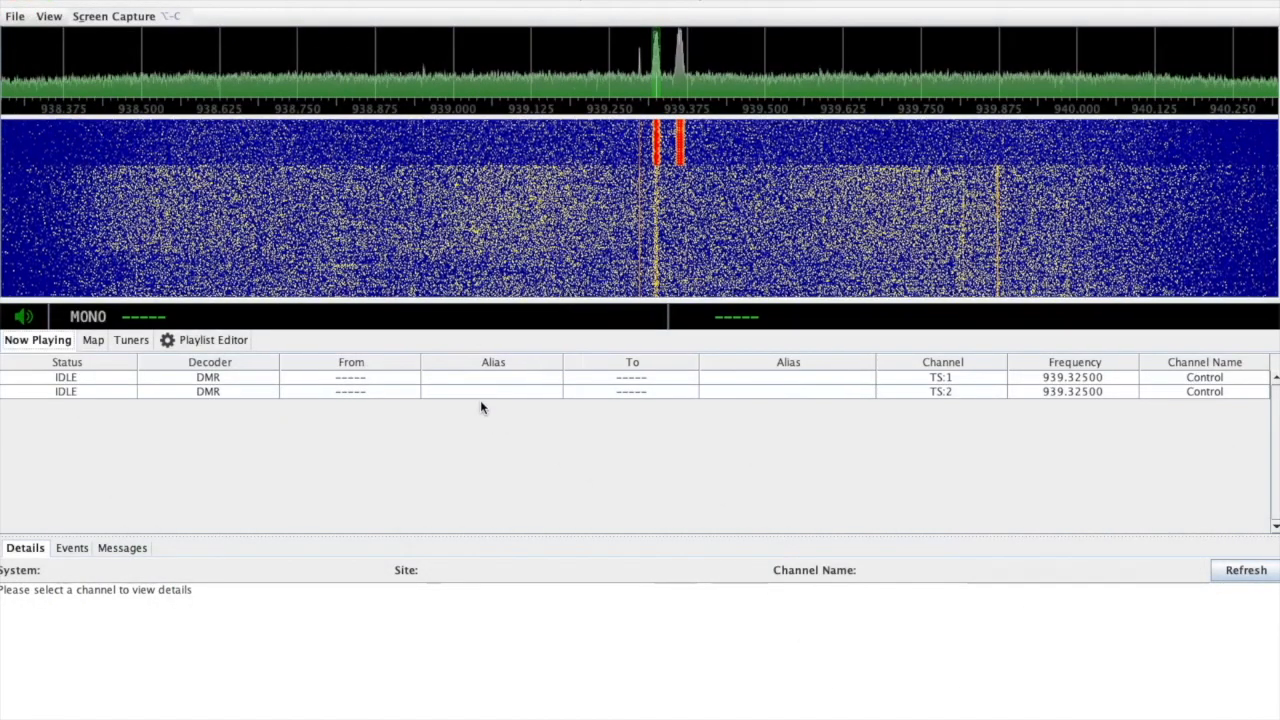
# Review the control channel's Details, Events and Messages tabs in Now Playing.
pyautogui.click(67, 379)
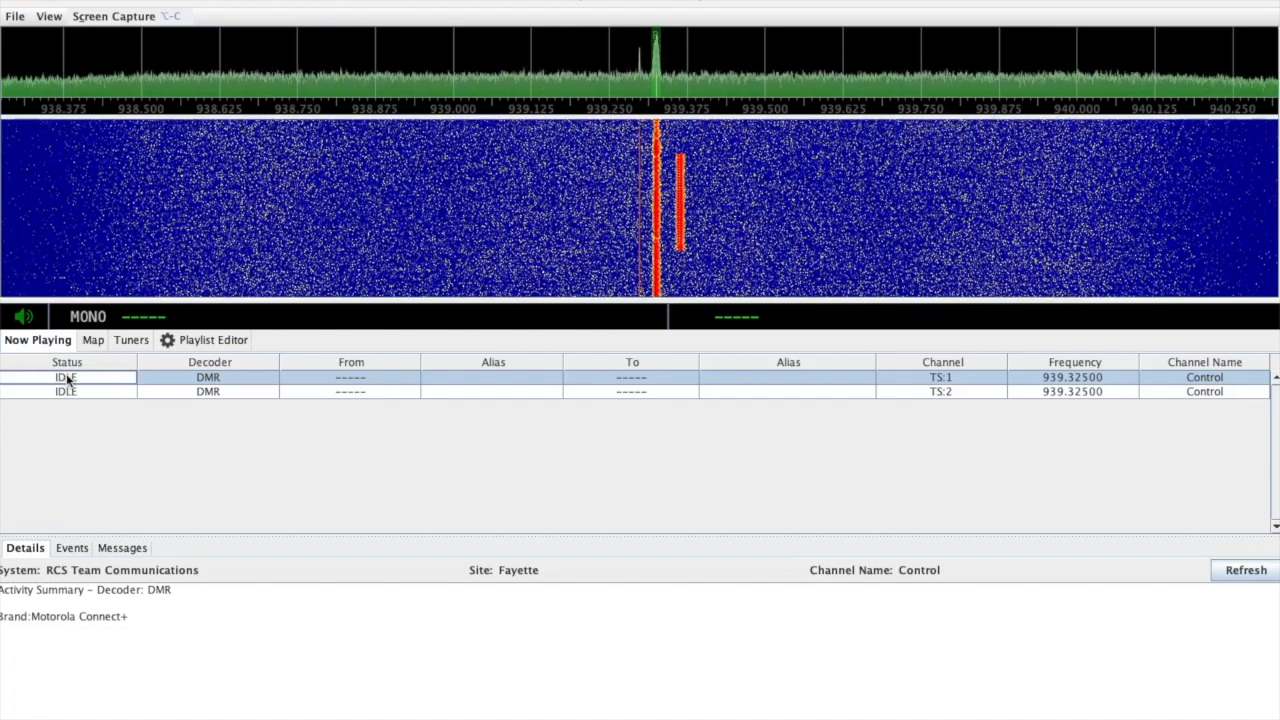
pyautogui.click(74, 549)
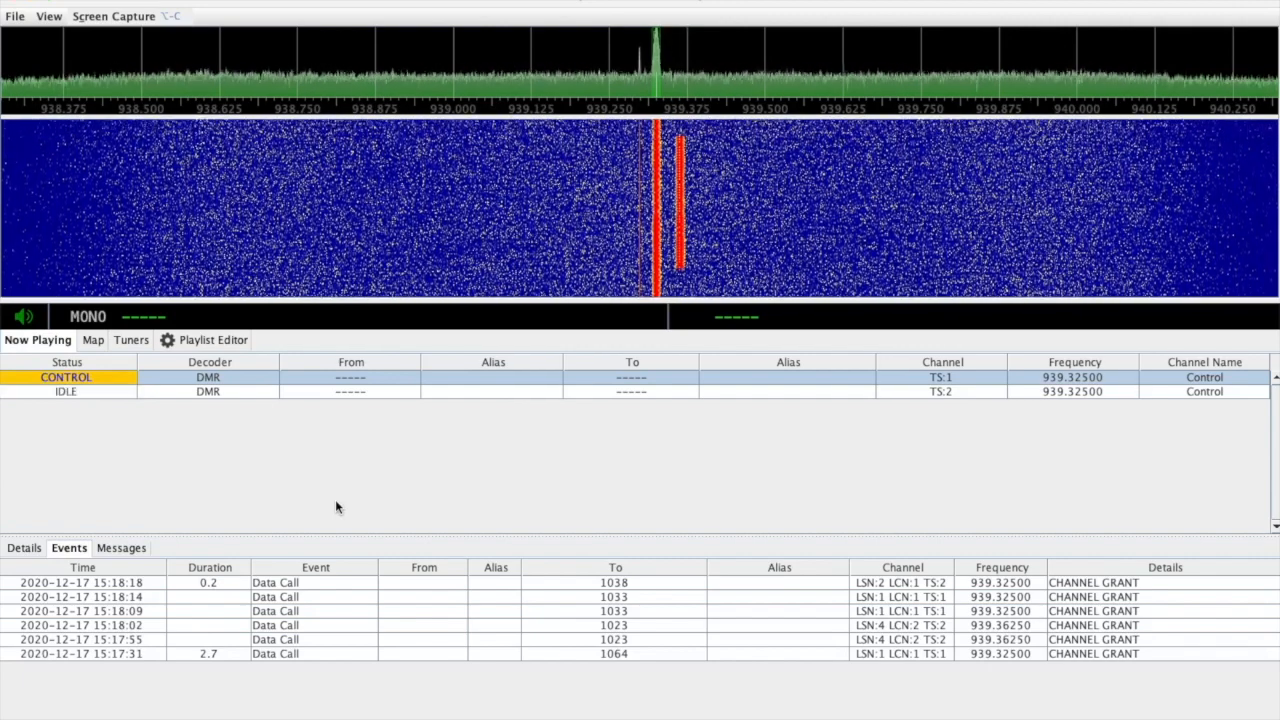
pyautogui.click(105, 548)
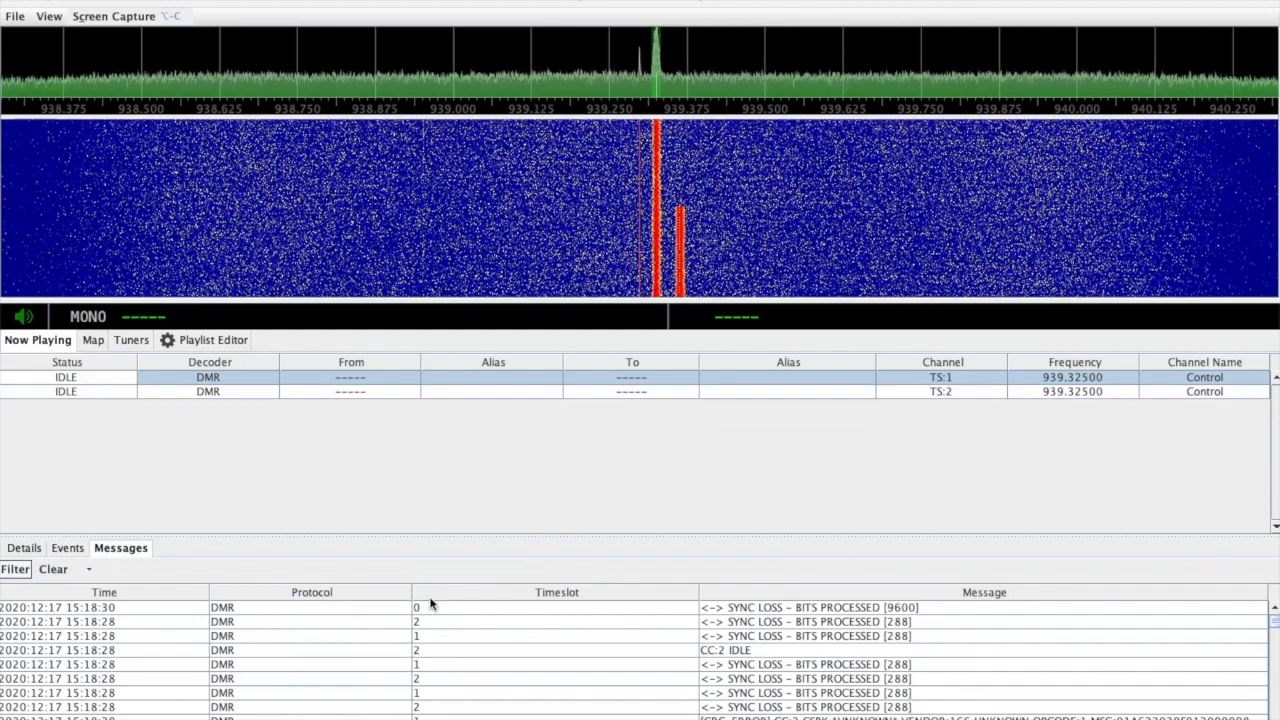
pyautogui.click(22, 548)
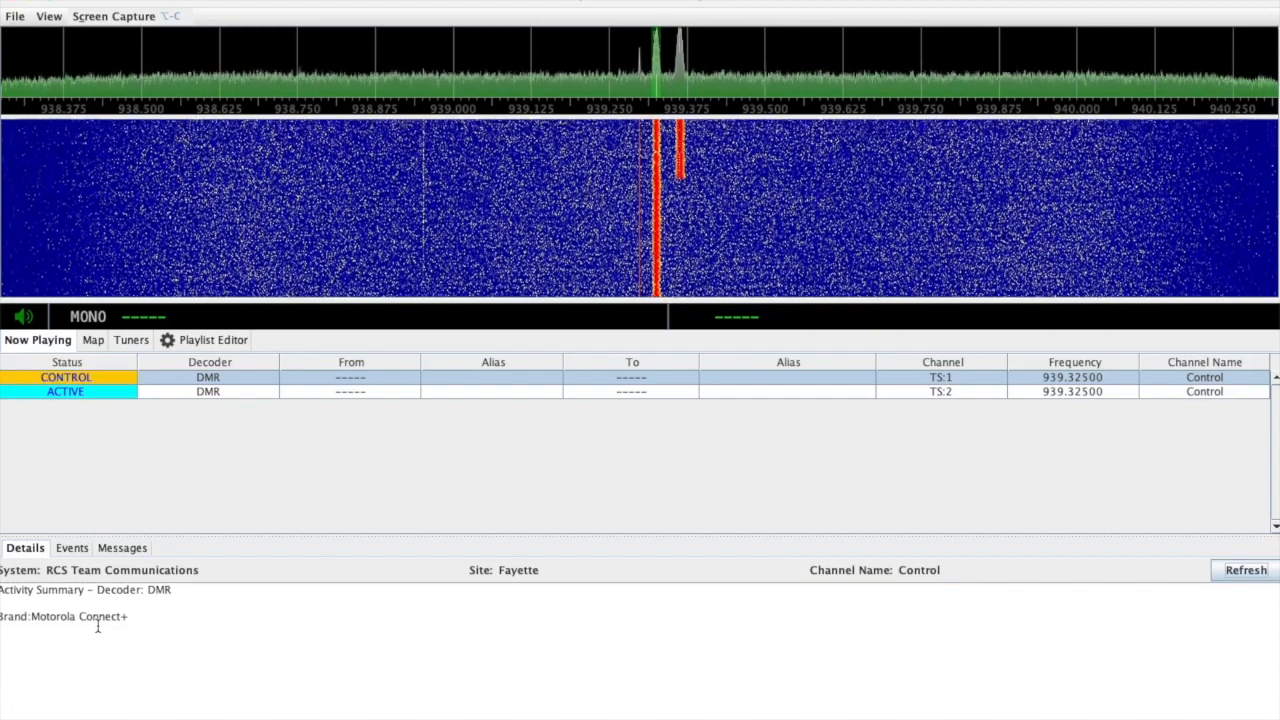
pyautogui.click(168, 340)
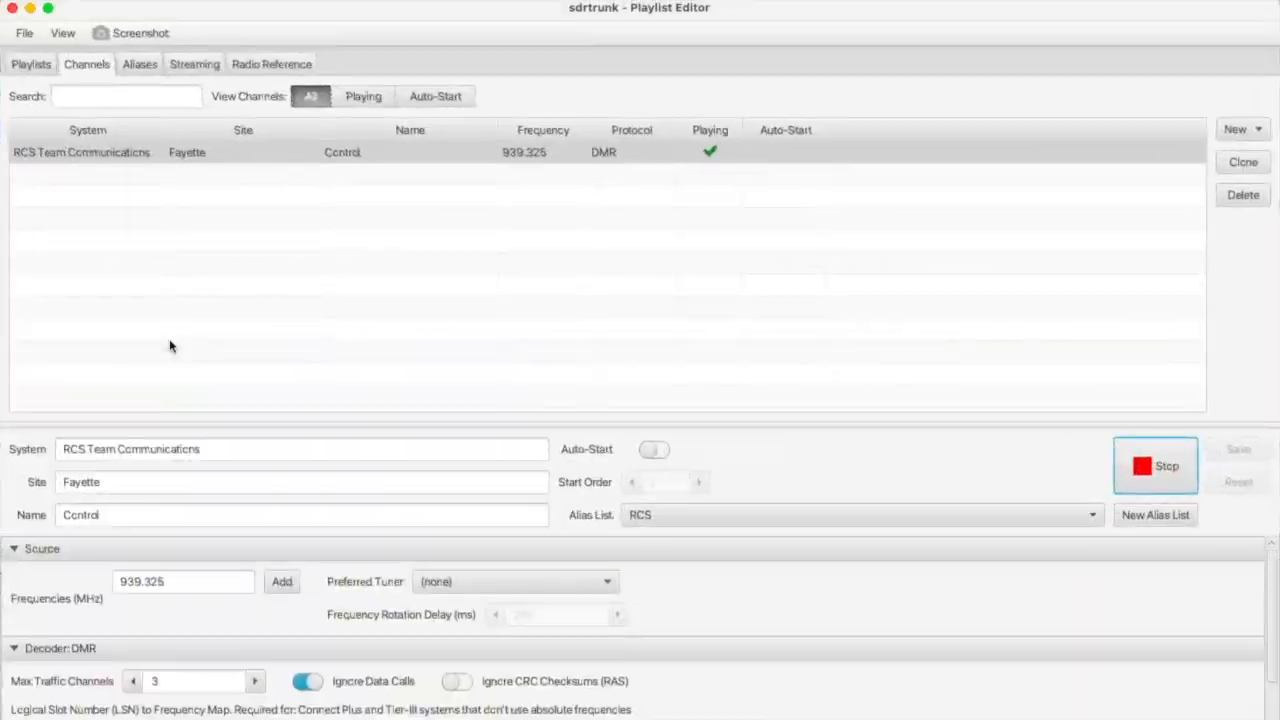
pyautogui.click(1138, 462)
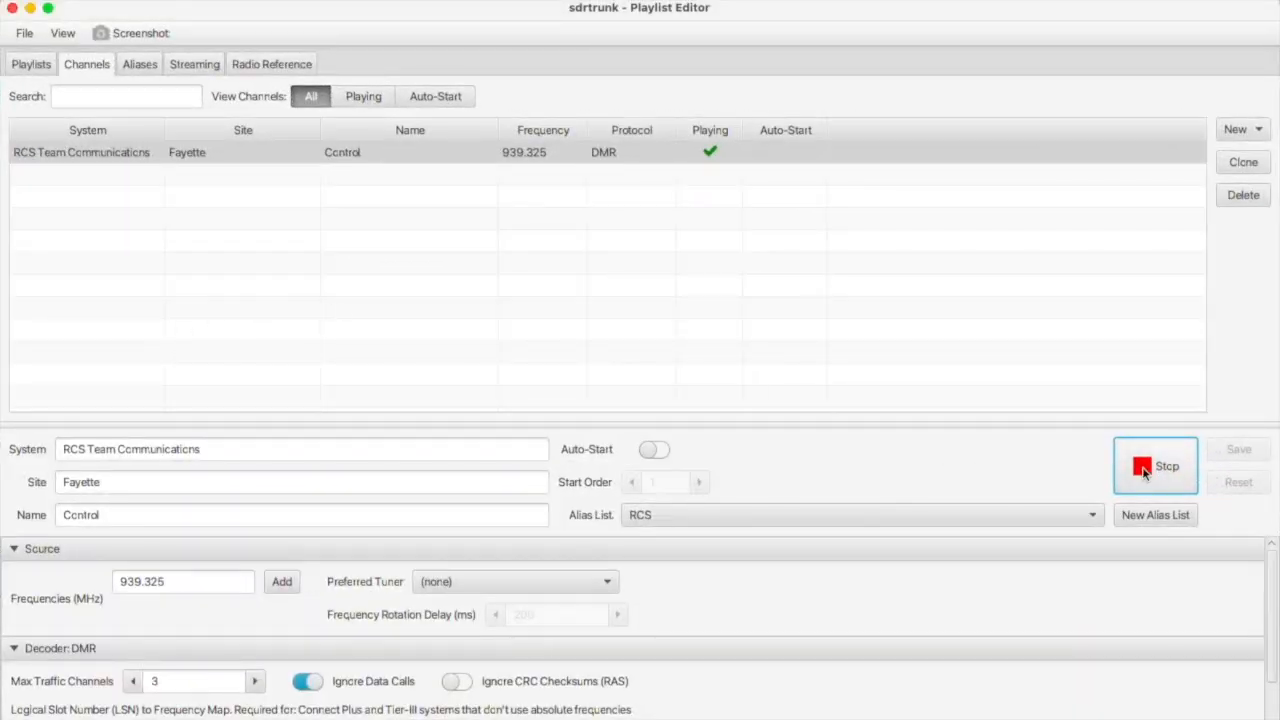
pyautogui.click(1260, 202)
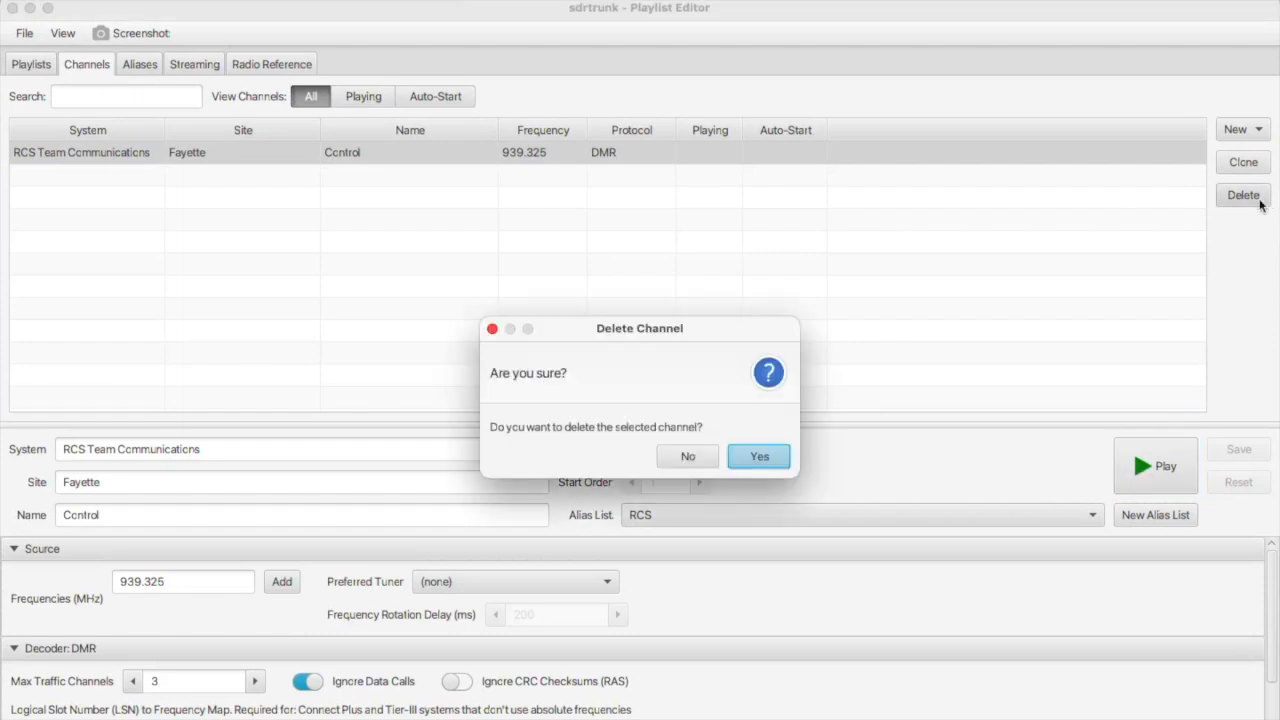
pyautogui.click(757, 456)
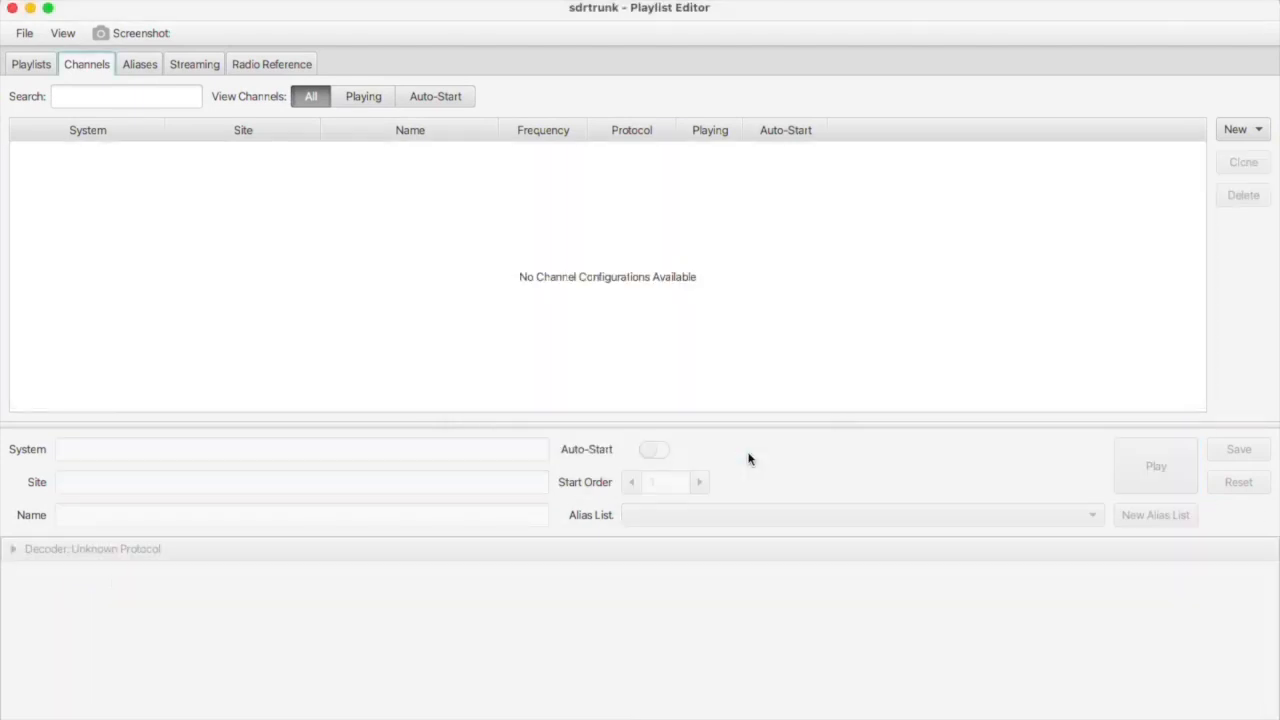
pyautogui.click(1240, 130)
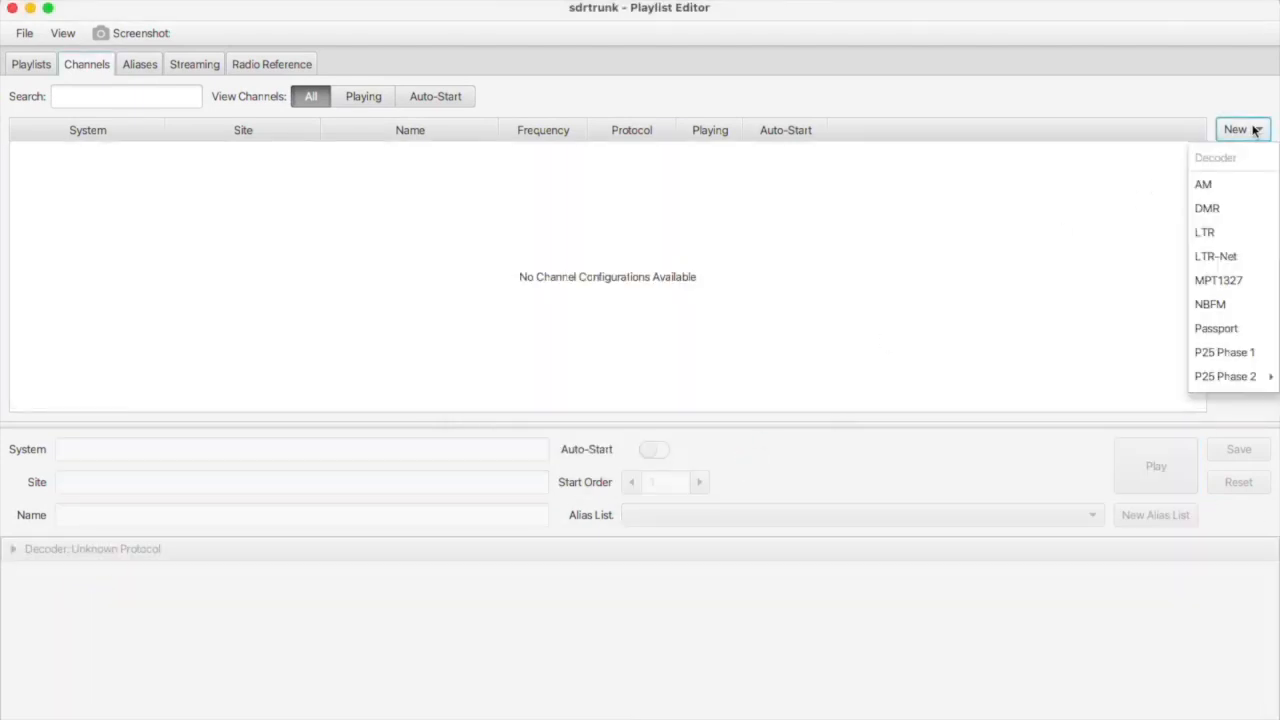
pyautogui.click(1216, 207)
pyautogui.click(340, 455)
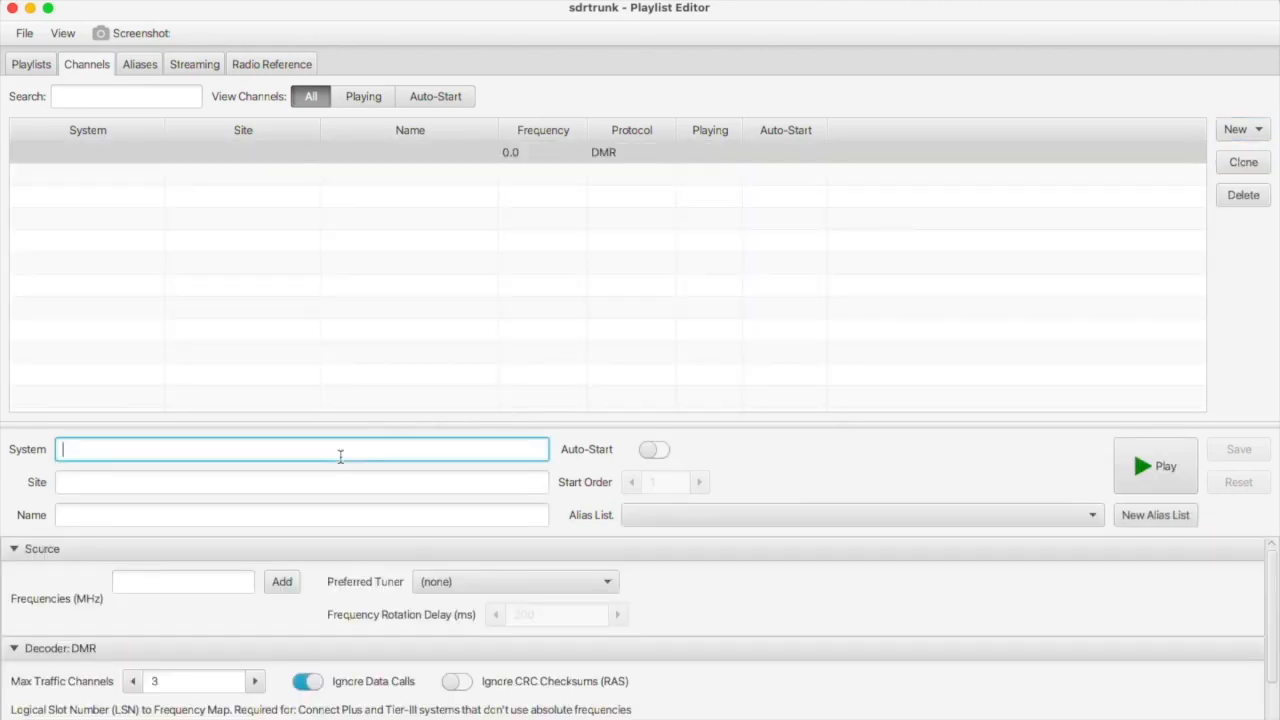
pyautogui.write('RCS')
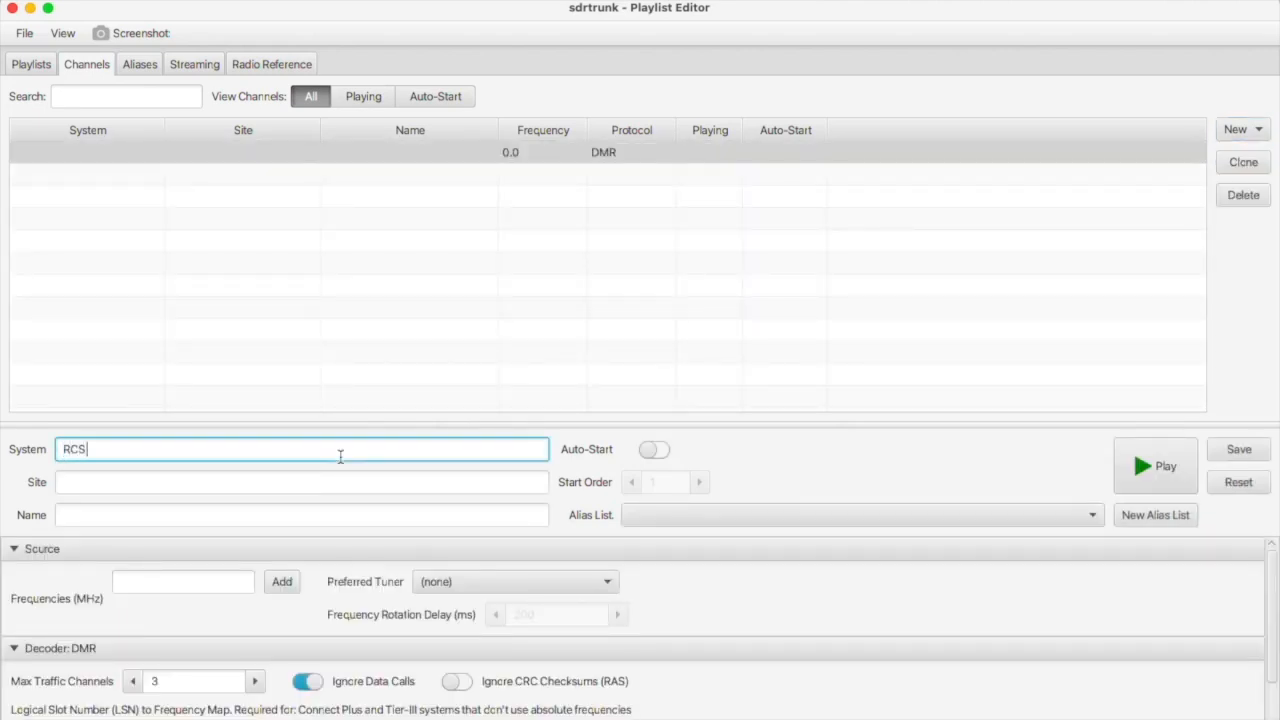
pyautogui.click(246, 482)
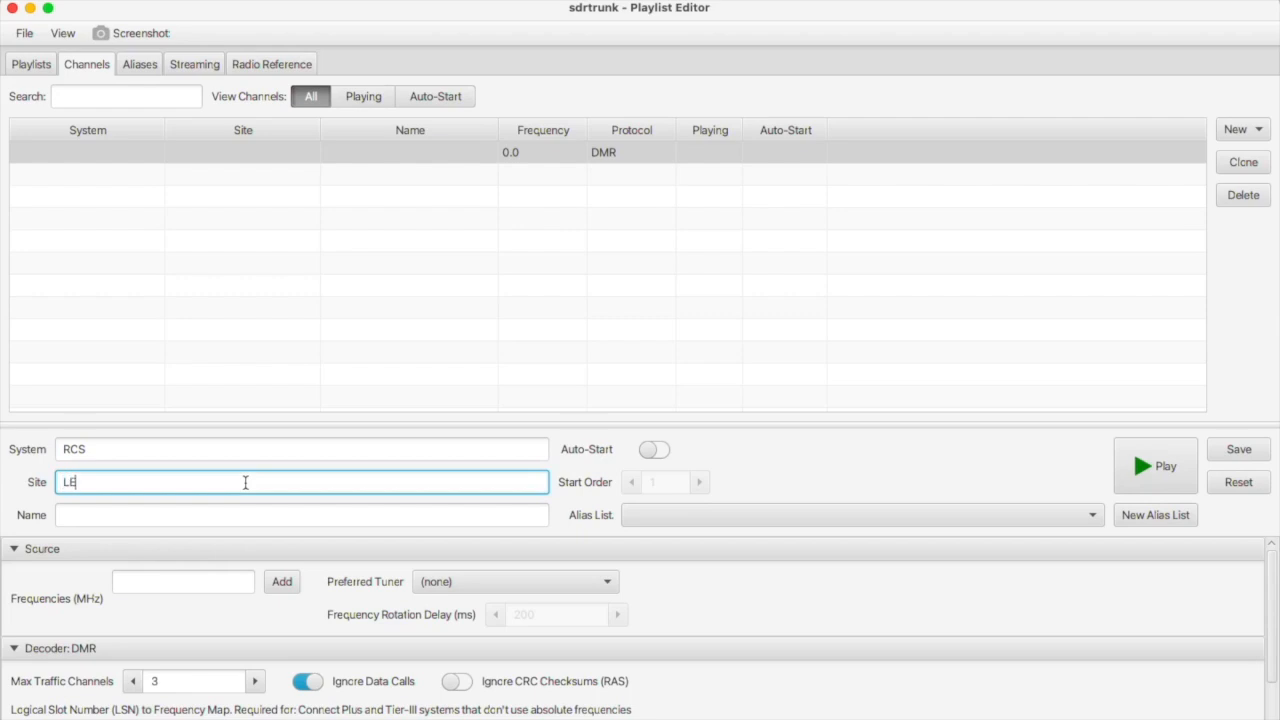
pyautogui.click(195, 516)
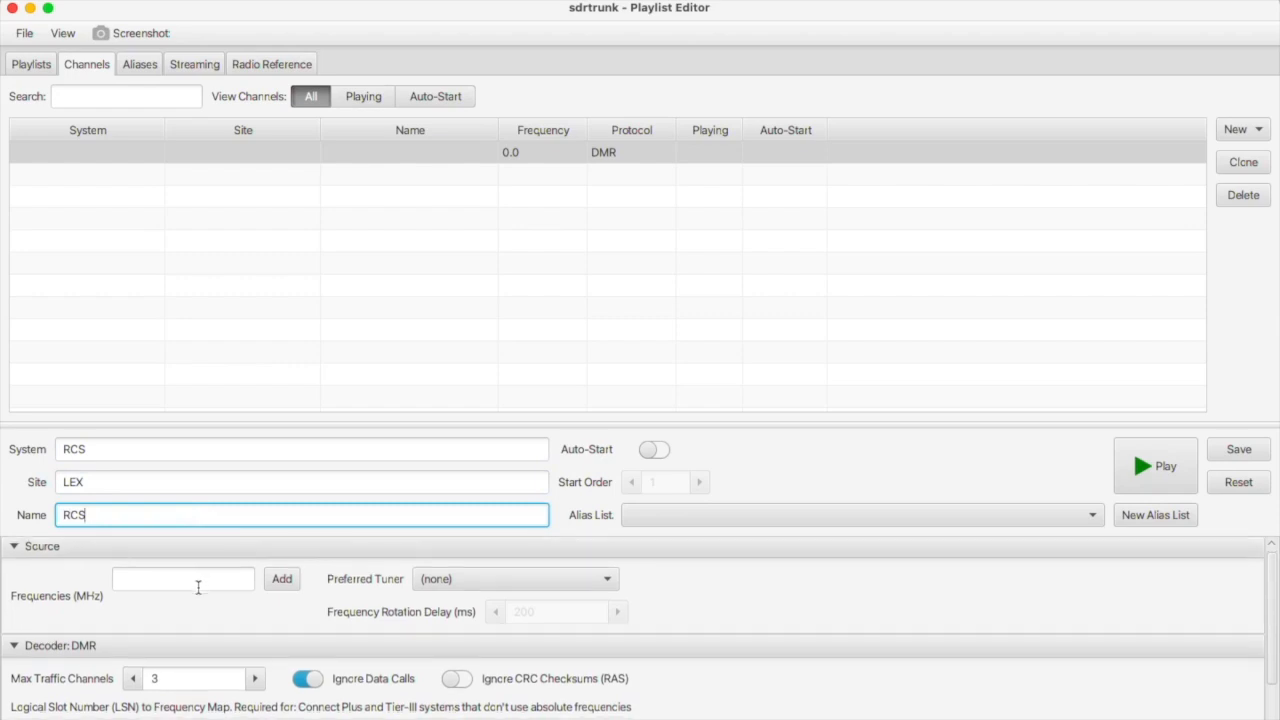
pyautogui.scroll(-2, 200, 590)
pyautogui.scroll(2, 232, 574)
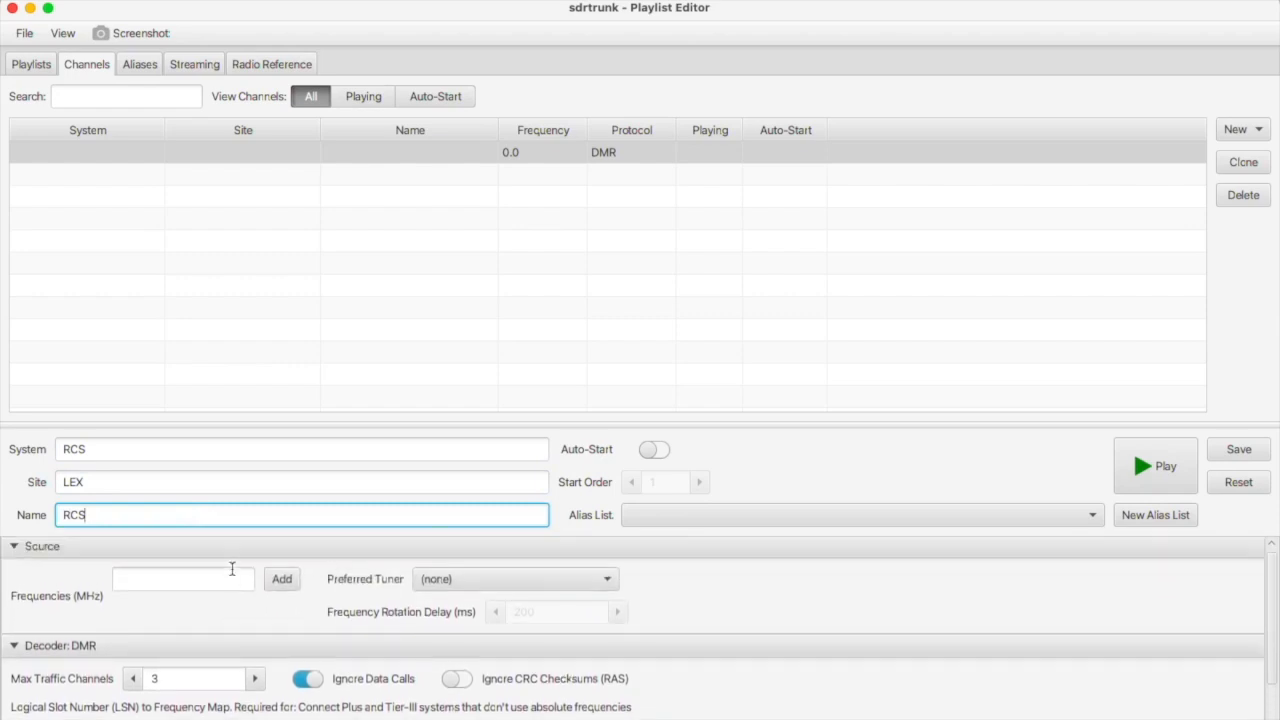
pyautogui.click(208, 580)
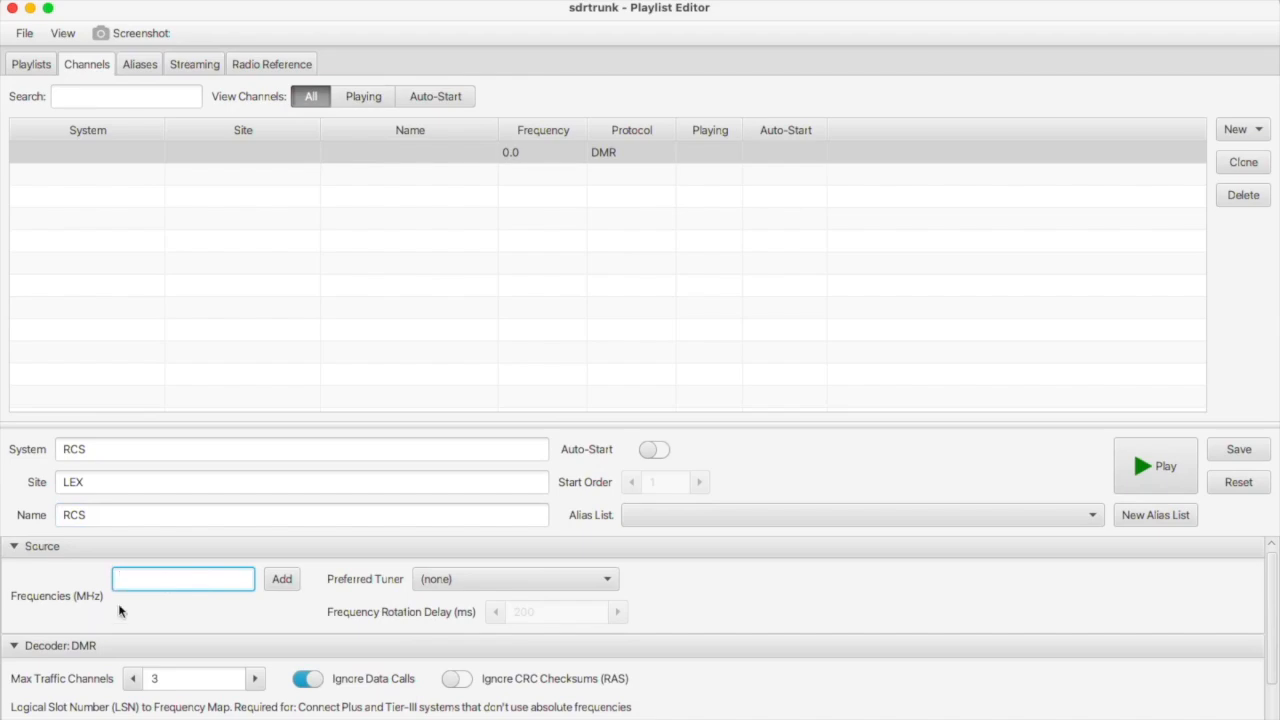
pyautogui.moveTo(286, 710)
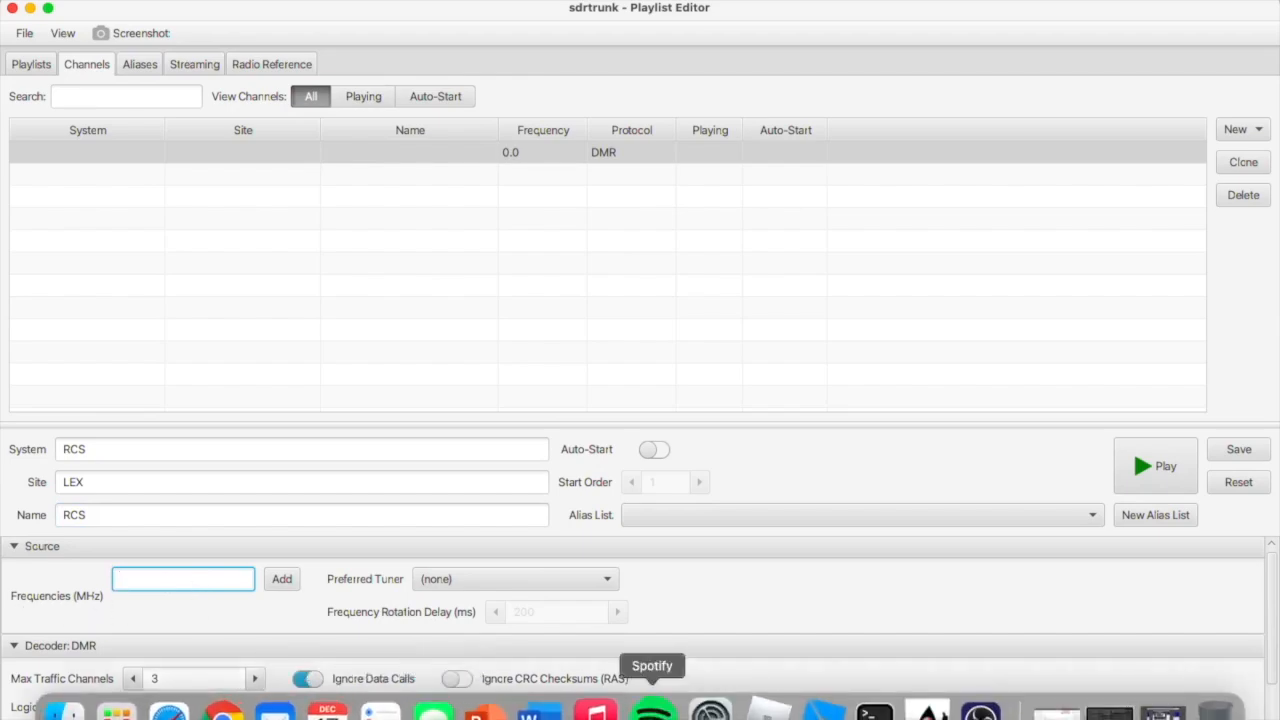
# Switch to Safari and go to RadioReference's Kentucky state page.
pyautogui.click(178, 712)
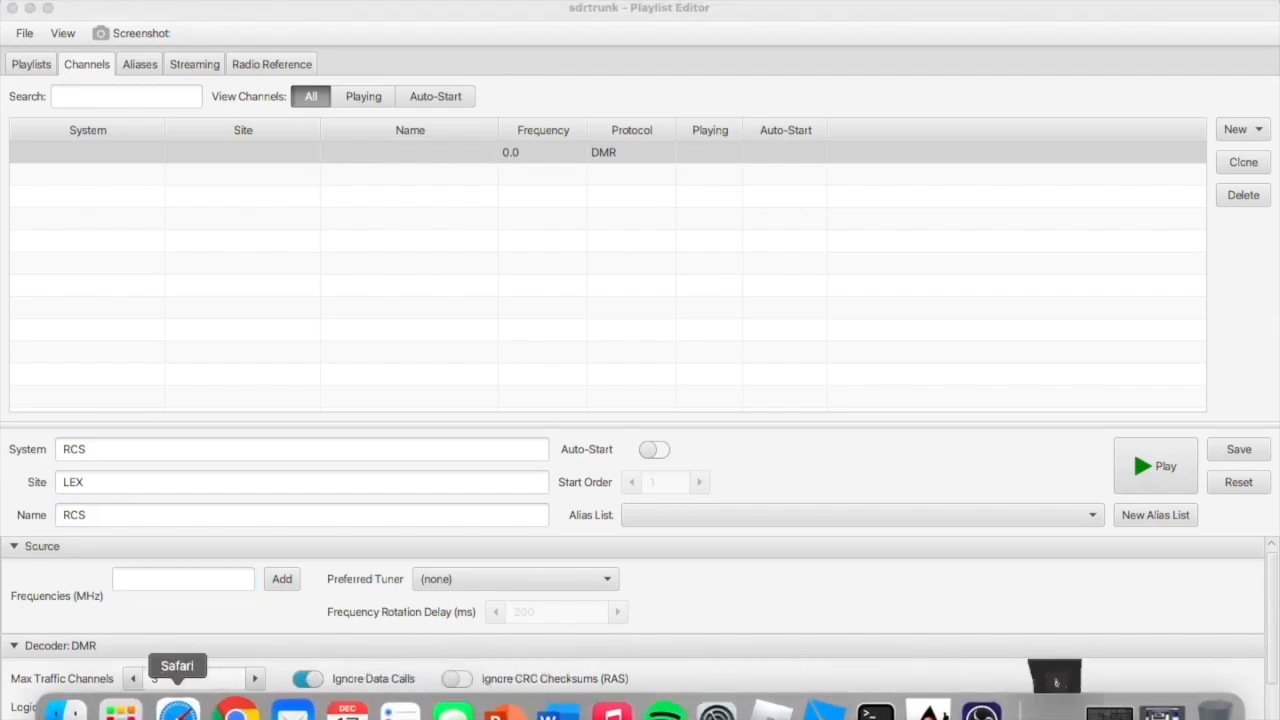
pyautogui.scroll(5, 512, 405)
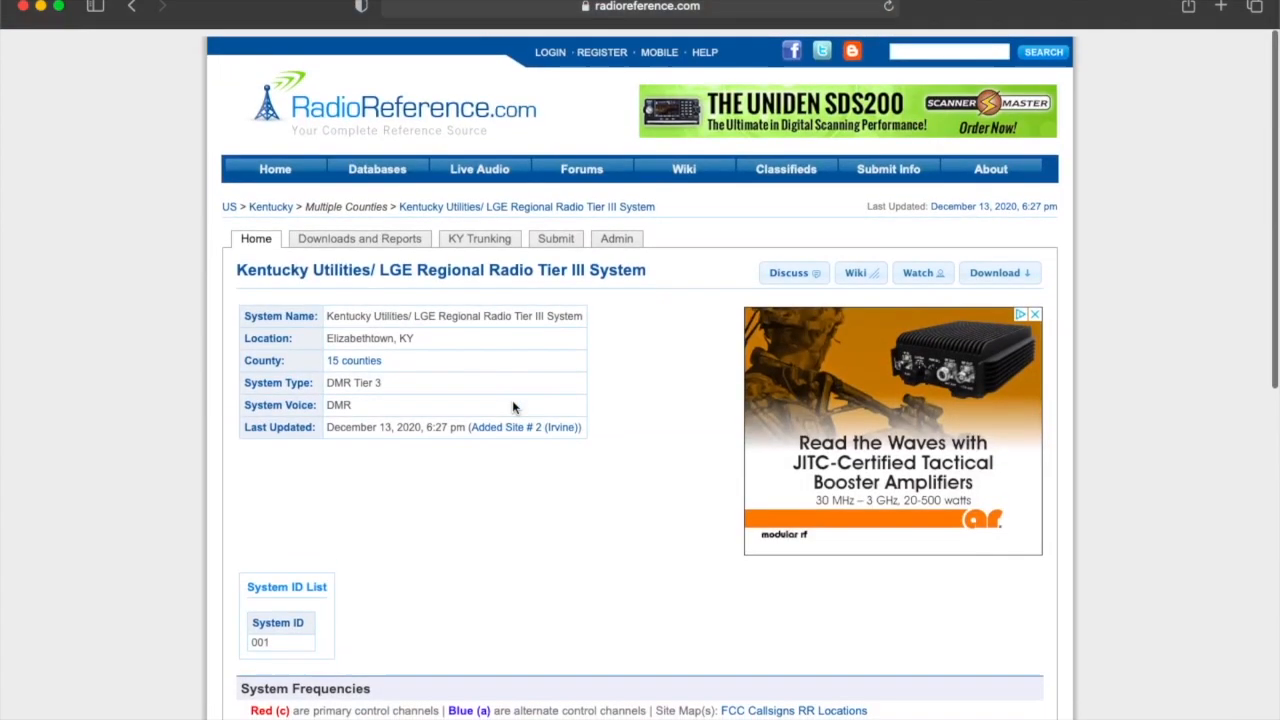
pyautogui.click(268, 210)
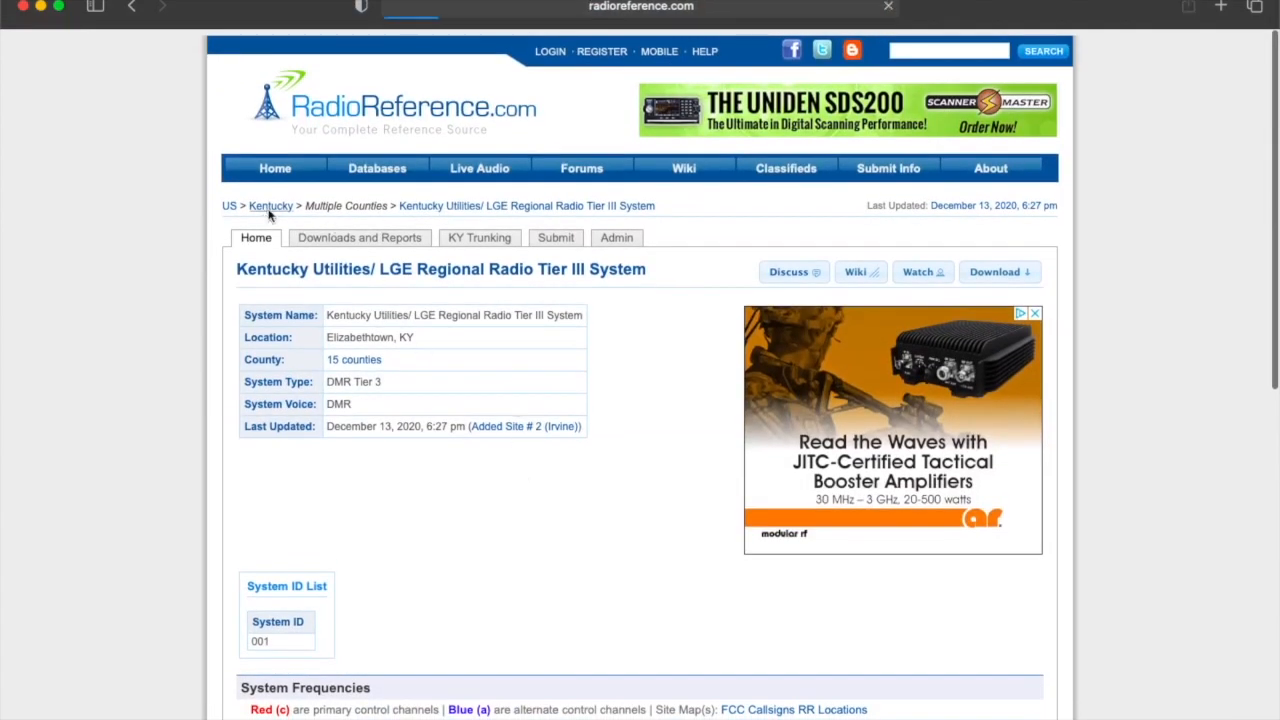
pyautogui.scroll(-5, 586, 534)
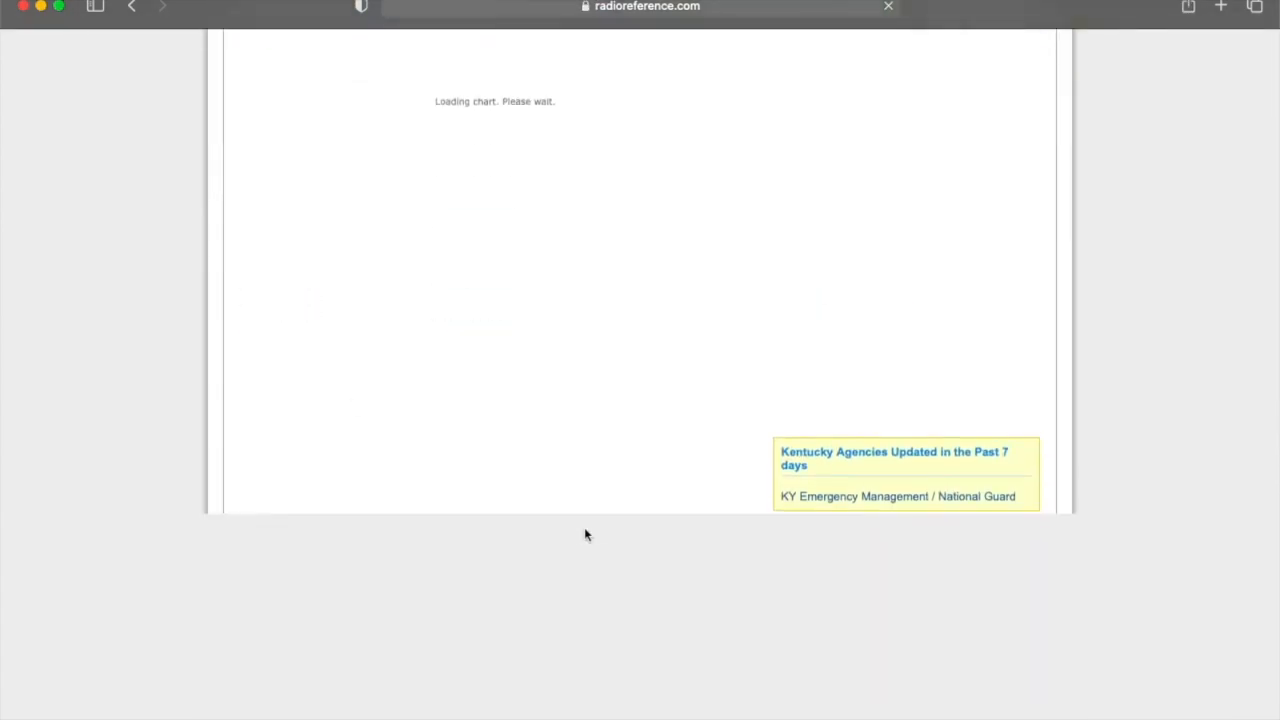
pyautogui.scroll(-3, 586, 534)
pyautogui.scroll(3, 586, 534)
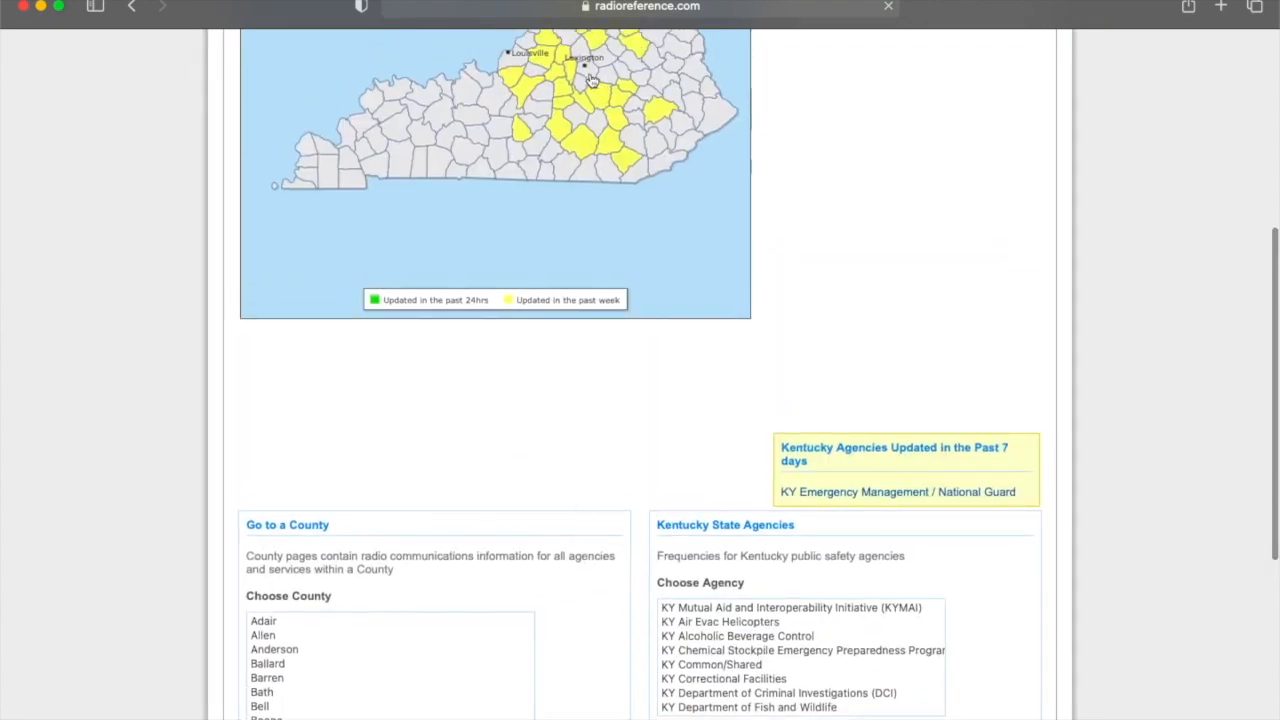
# Open Fayette County, then the RCS Team Communications system page with its frequencies.
pyautogui.click(590, 79)
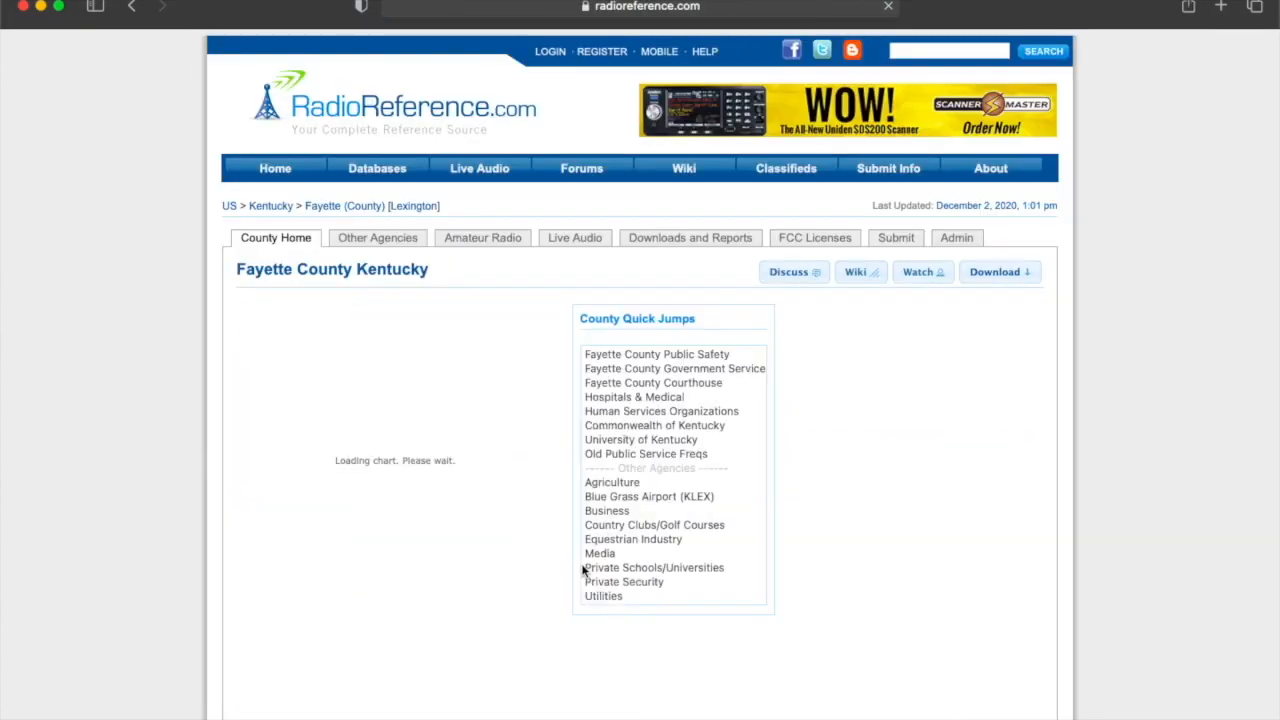
pyautogui.scroll(-4, 583, 571)
pyautogui.scroll(-10, 583, 571)
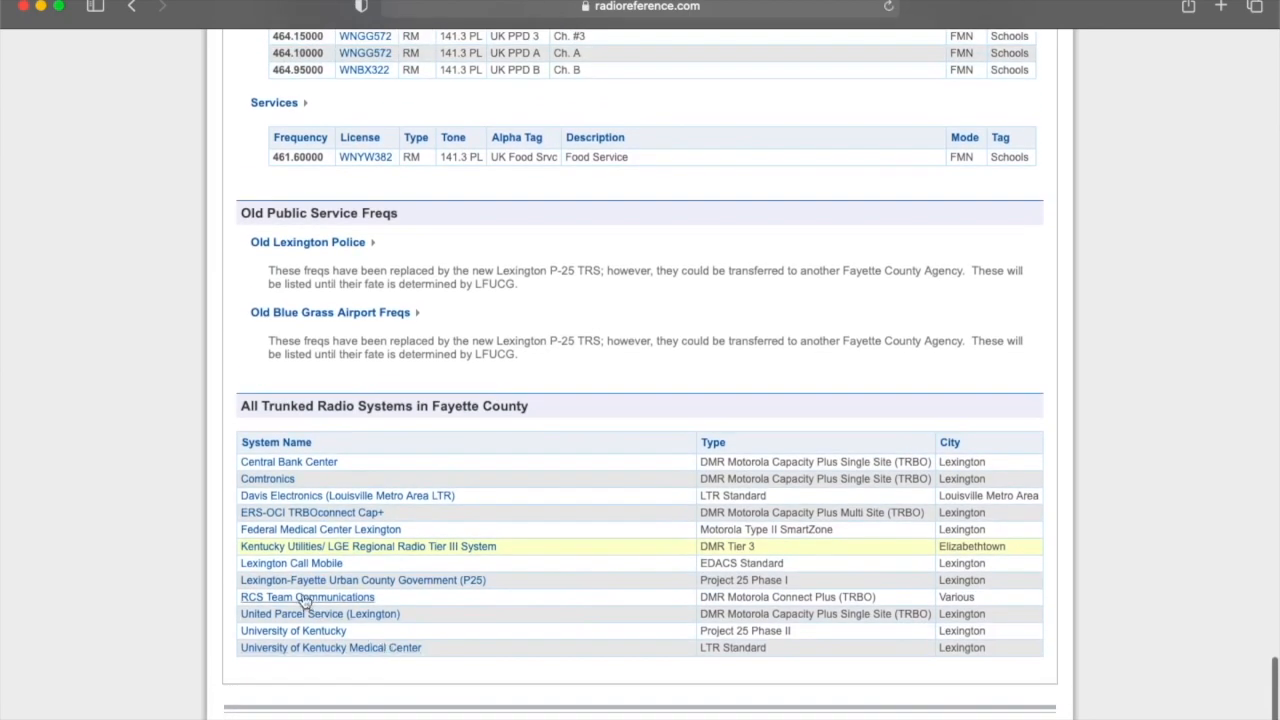
pyautogui.click(305, 597)
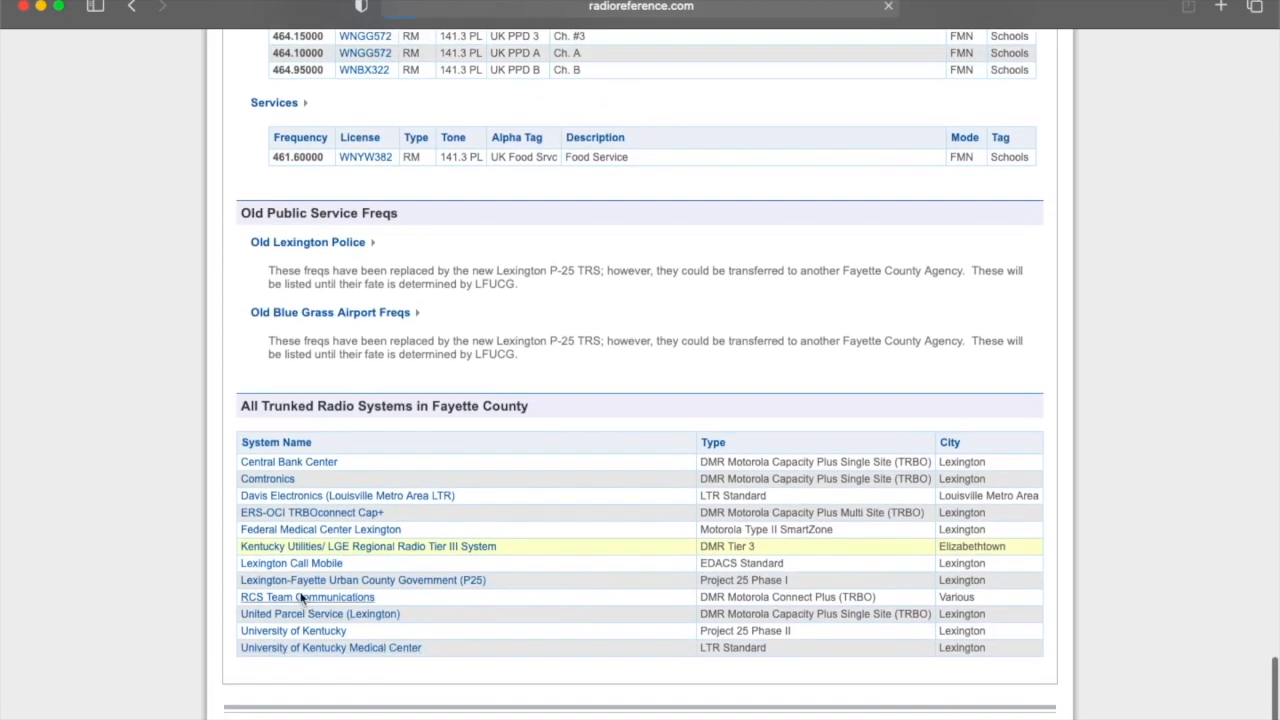
pyautogui.scroll(-5, 540, 497)
pyautogui.scroll(-5, 545, 500)
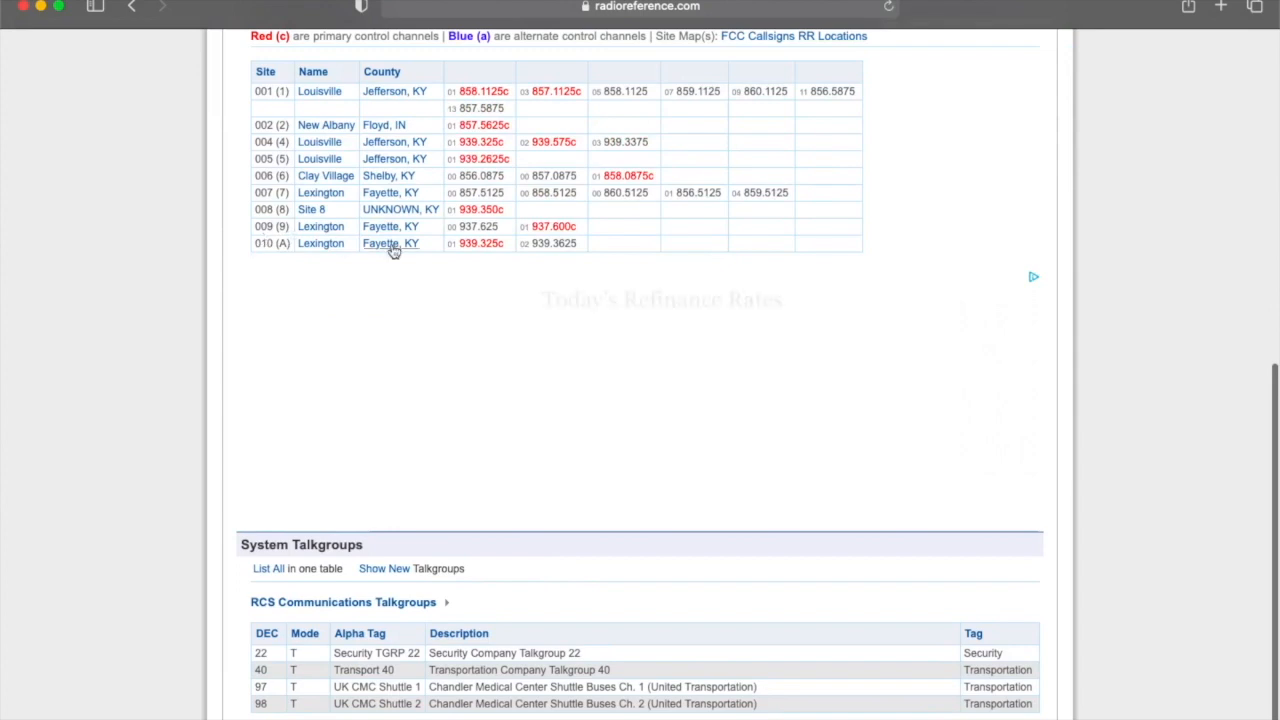
pyautogui.scroll(1, 400, 270)
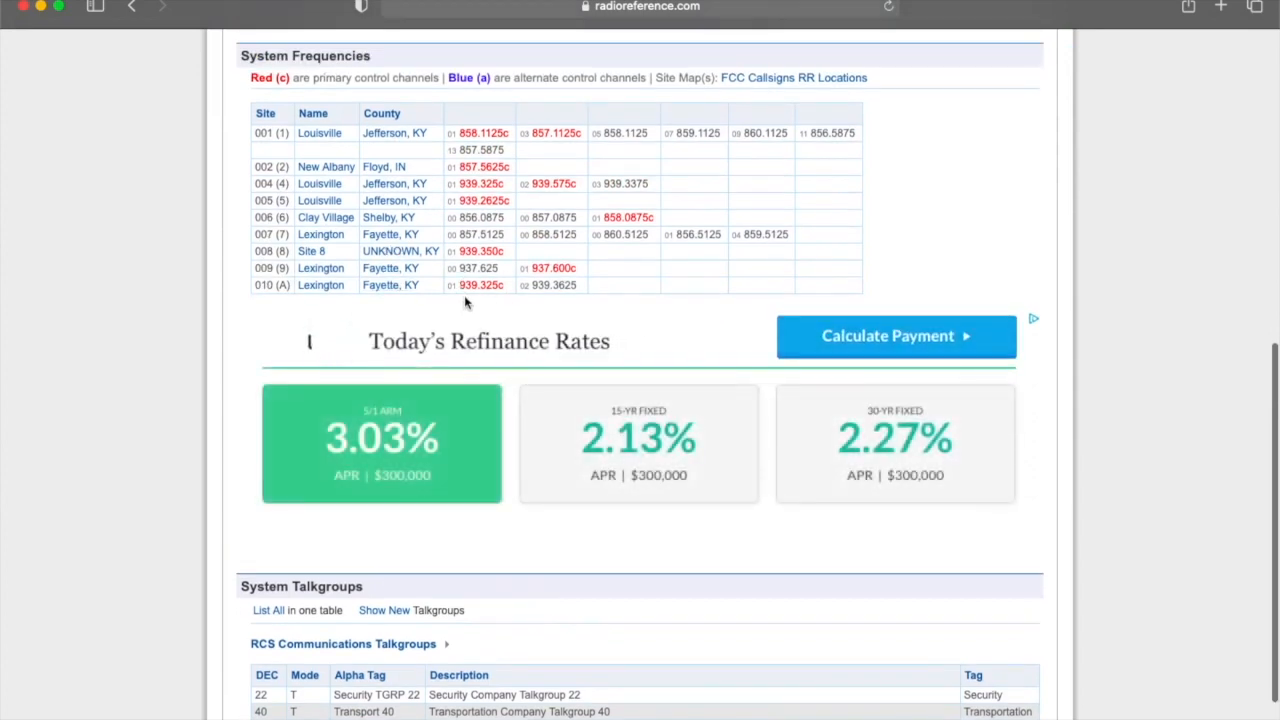
pyautogui.moveTo(960, 716)
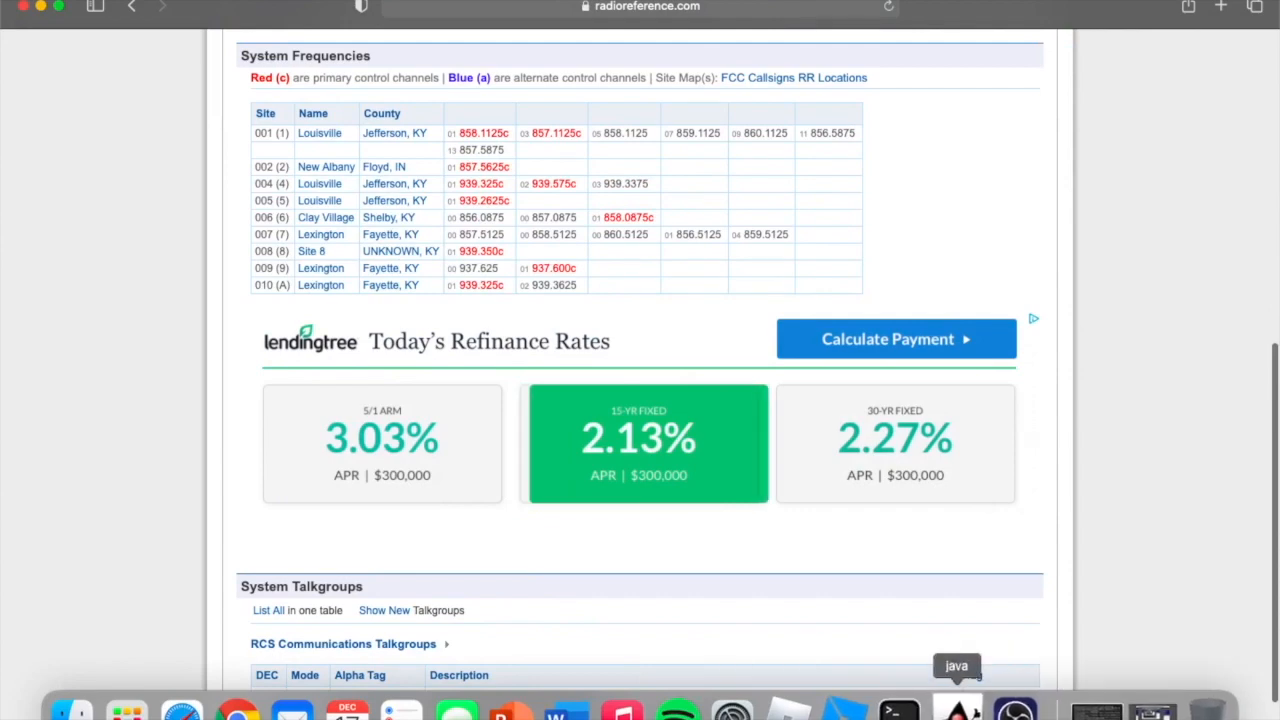
# Add 939.325 MHz to the RCS channel's frequencies, leaving Preferred Tuner at (none).
pyautogui.click(957, 712)
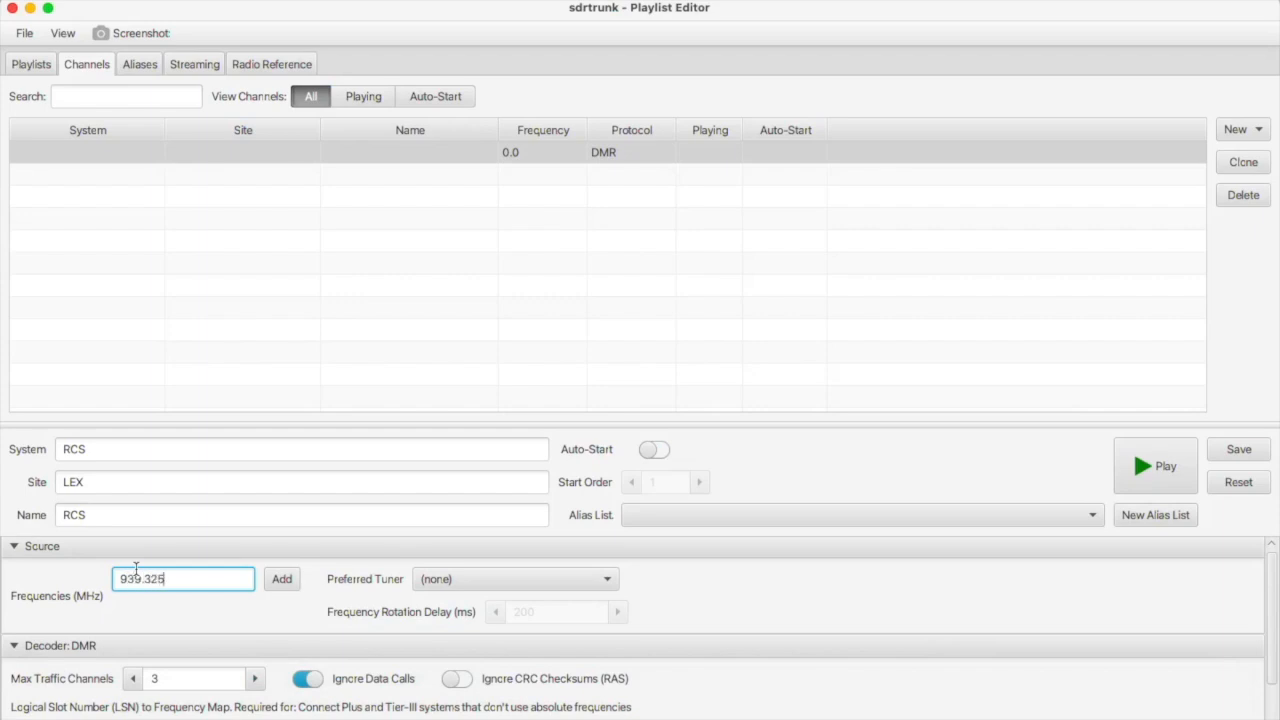
pyautogui.click(276, 585)
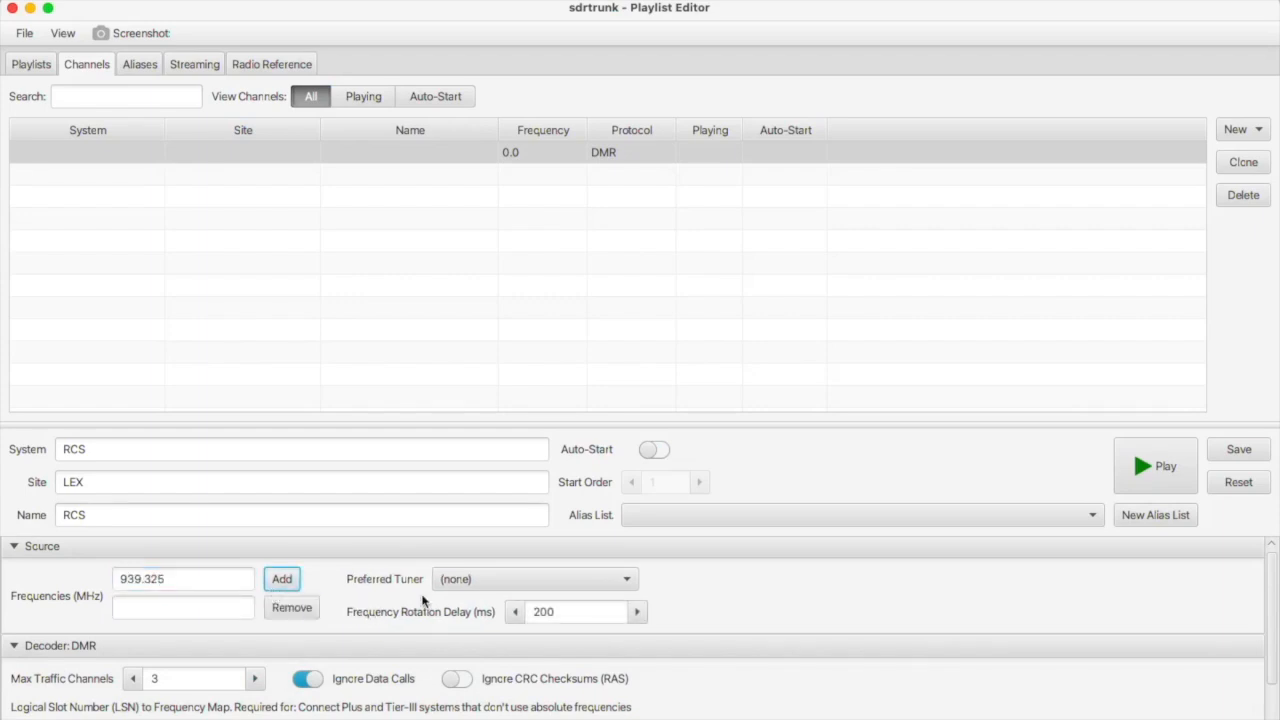
pyautogui.scroll(-1, 450, 585)
pyautogui.click(467, 566)
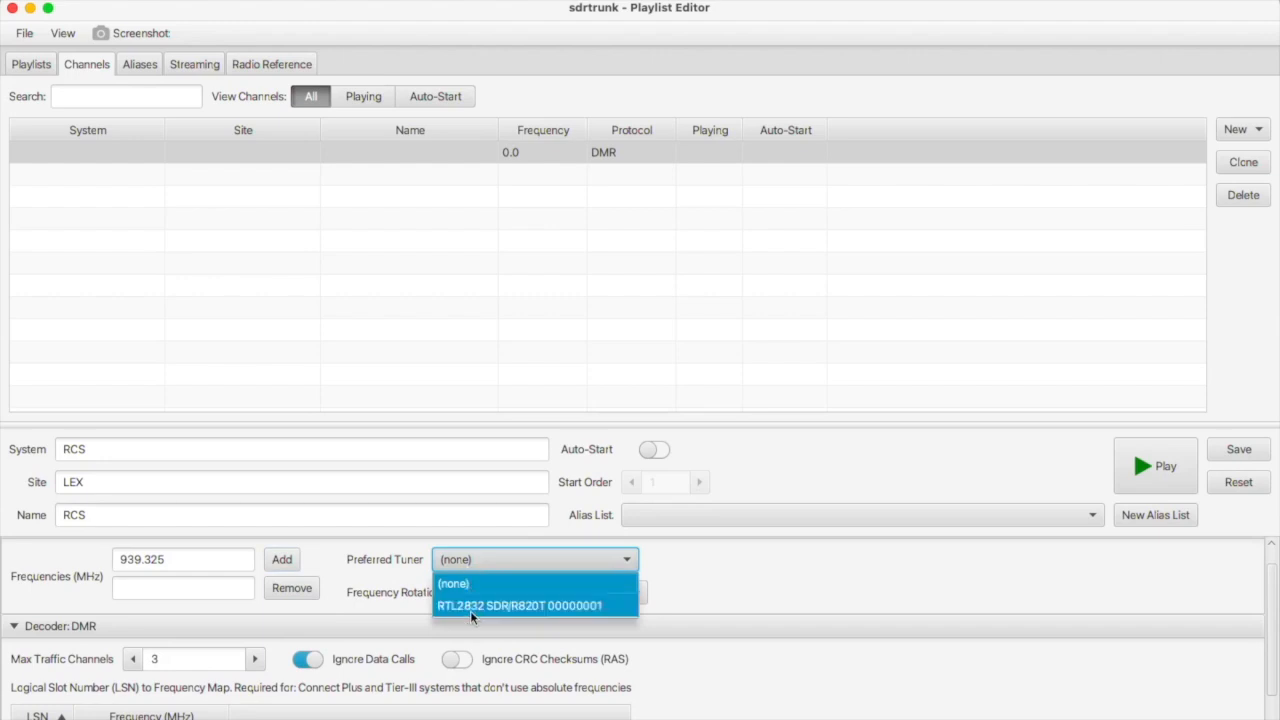
pyautogui.click(466, 585)
pyautogui.scroll(-3, 237, 657)
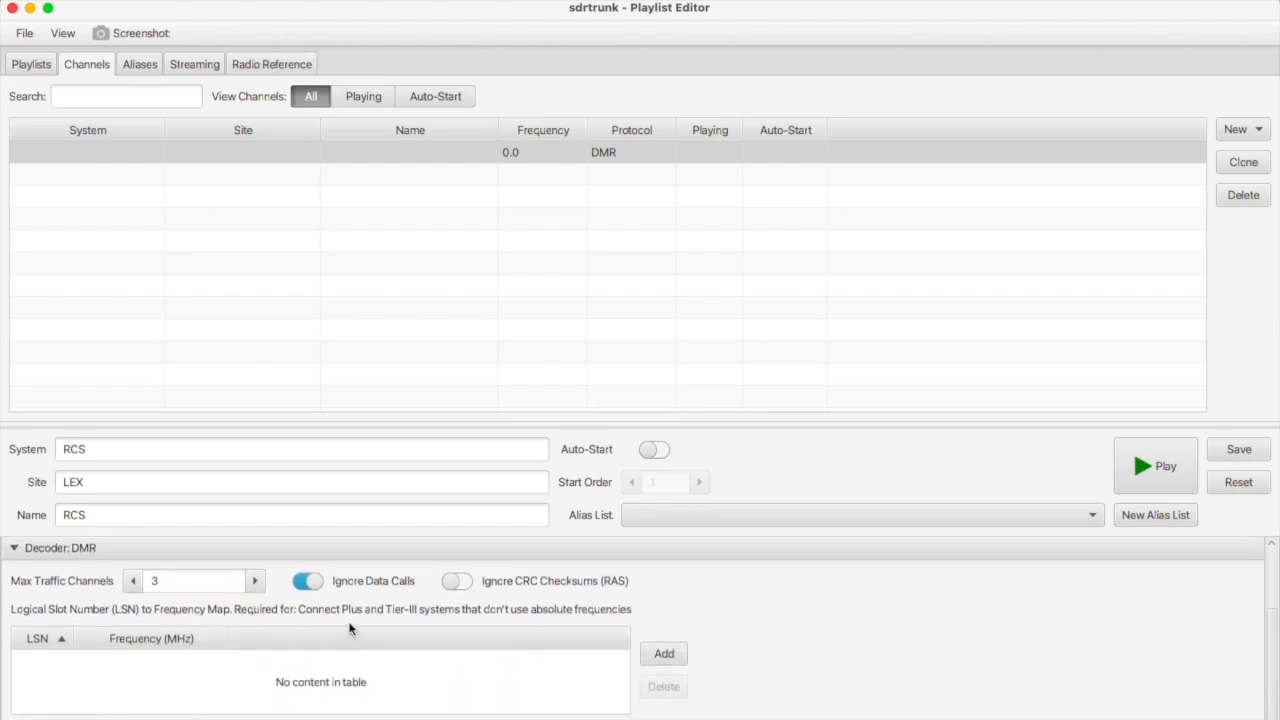
pyautogui.moveTo(408, 714)
pyautogui.click(182, 712)
# Scroll to System Frequencies and open the Lexington site 010 details page.
pyautogui.scroll(-2, 495, 522)
pyautogui.scroll(5, 495, 522)
pyautogui.scroll(5, 493, 331)
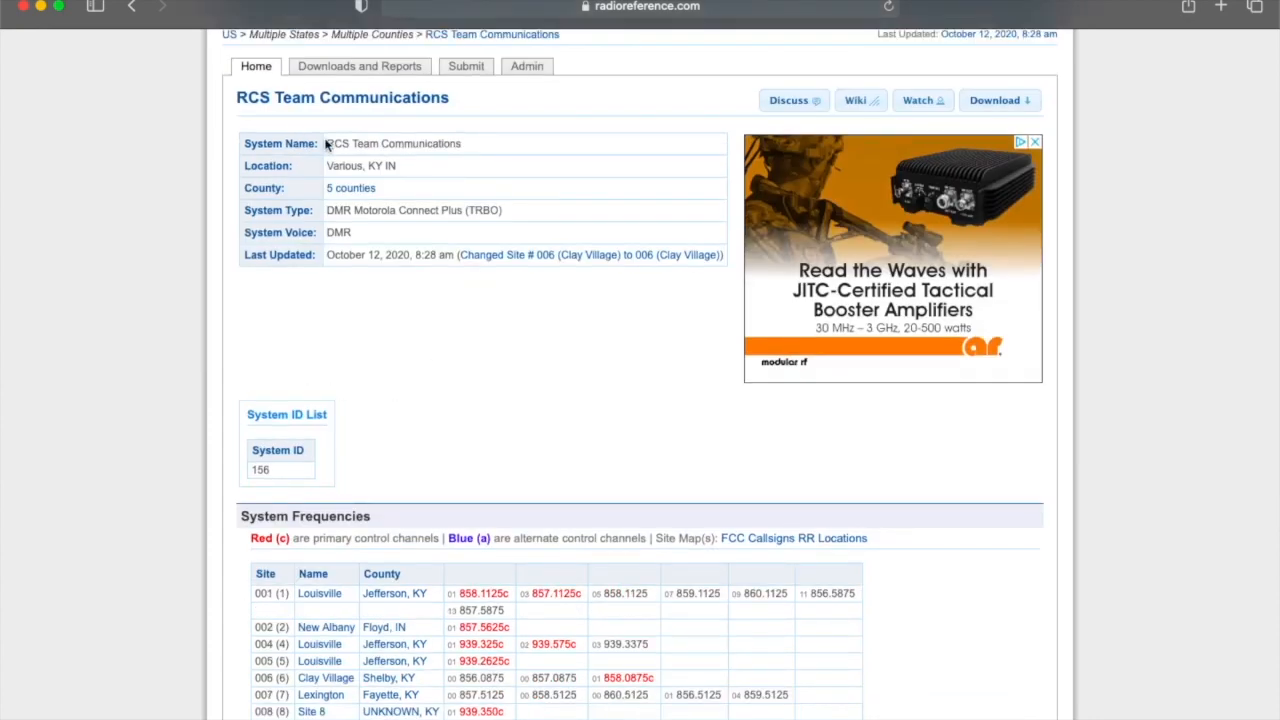
pyautogui.scroll(-4, 380, 395)
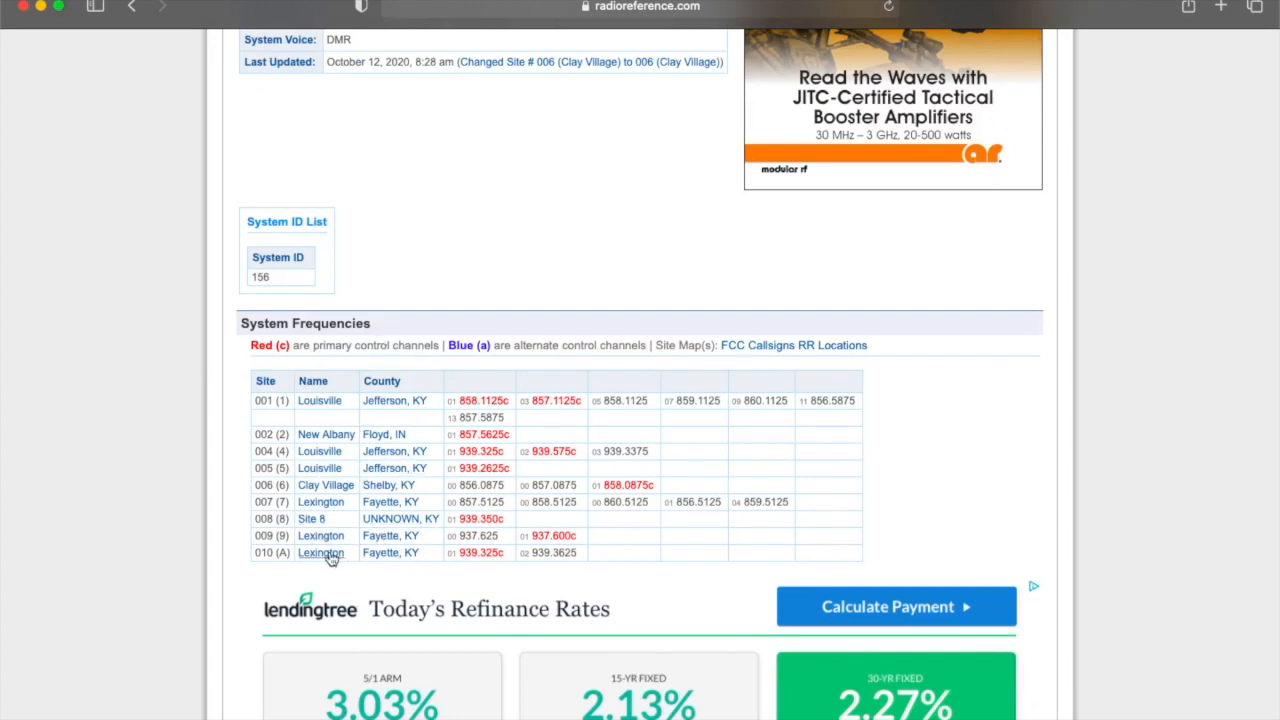
pyautogui.click(320, 553)
pyautogui.scroll(-4, 453, 557)
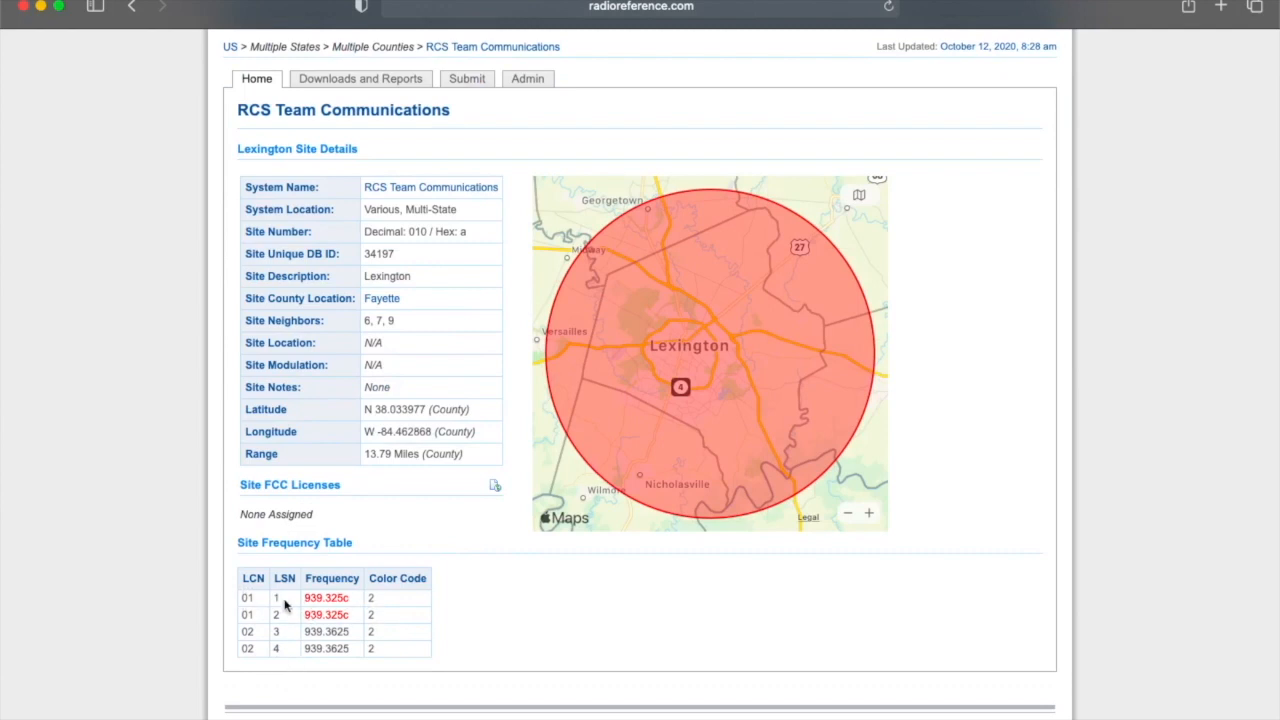
pyautogui.moveTo(408, 718)
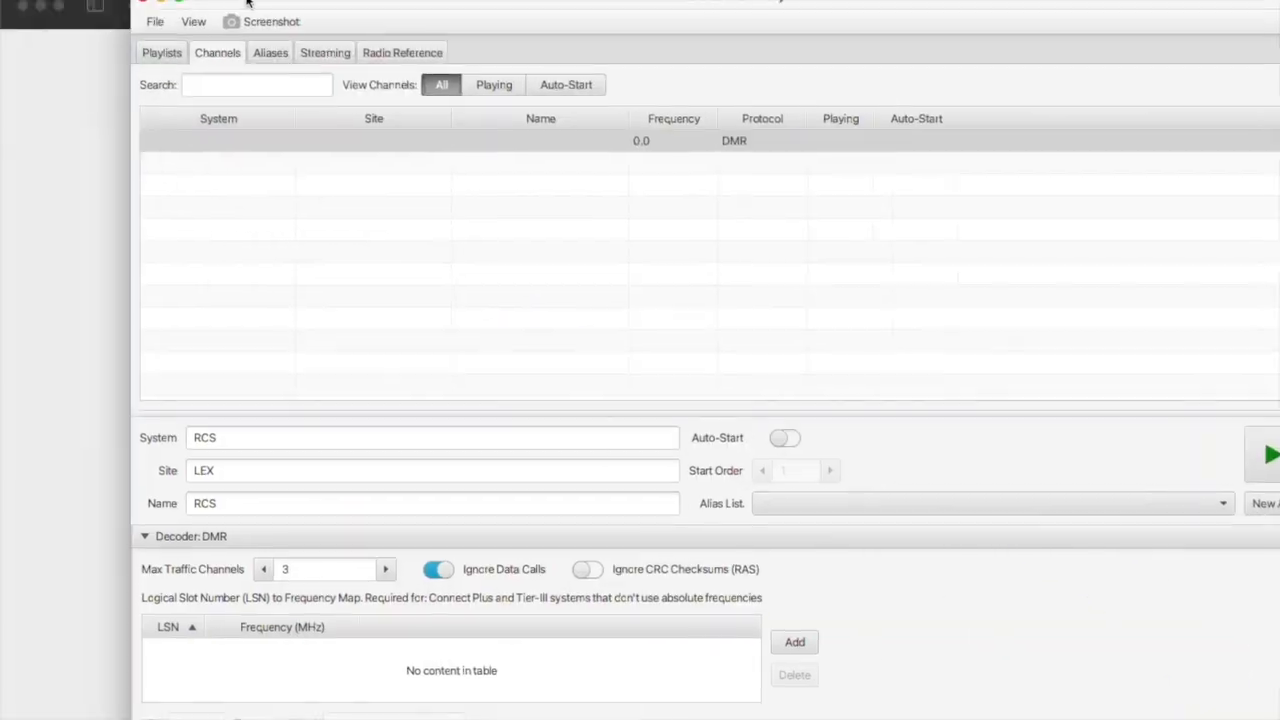
# Add four LSN map entries: LSNs 1–2 at 939.325 MHz, LSNs 3–4 at 939.3625 MHz.
pyautogui.moveTo(247, 3); pyautogui.dragTo(568, 10)
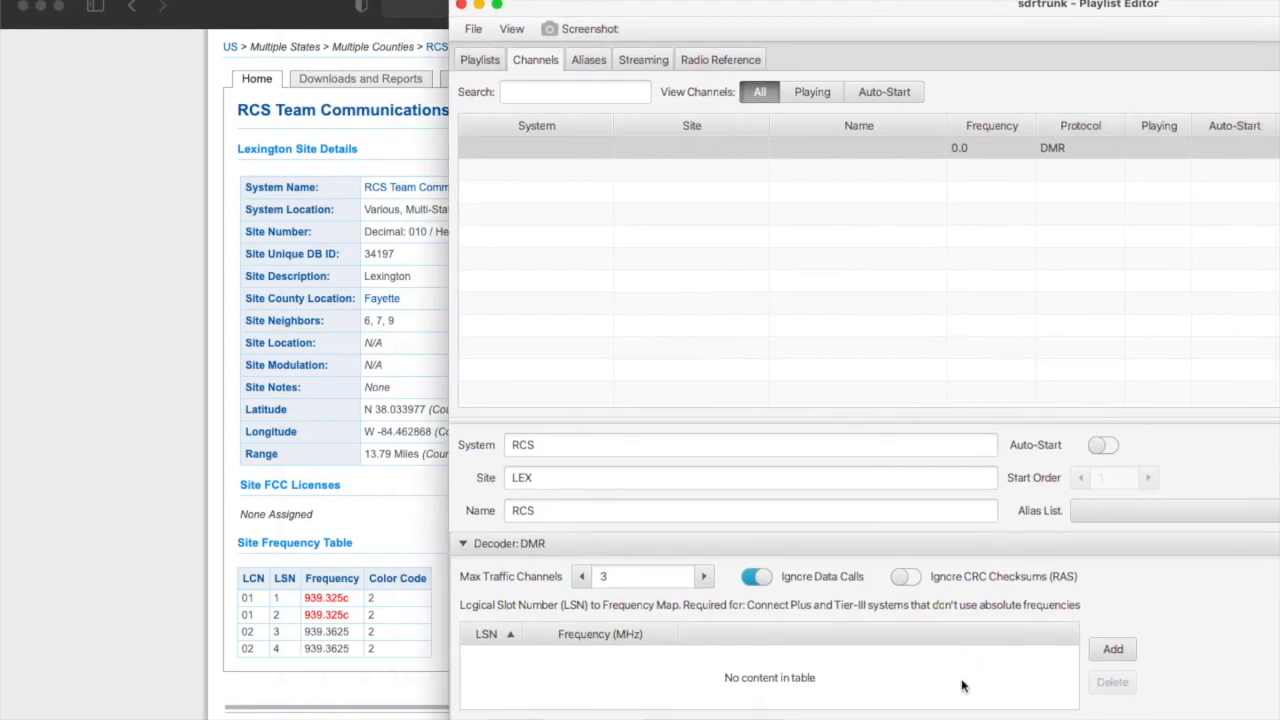
pyautogui.click(1120, 651)
pyautogui.click(548, 655)
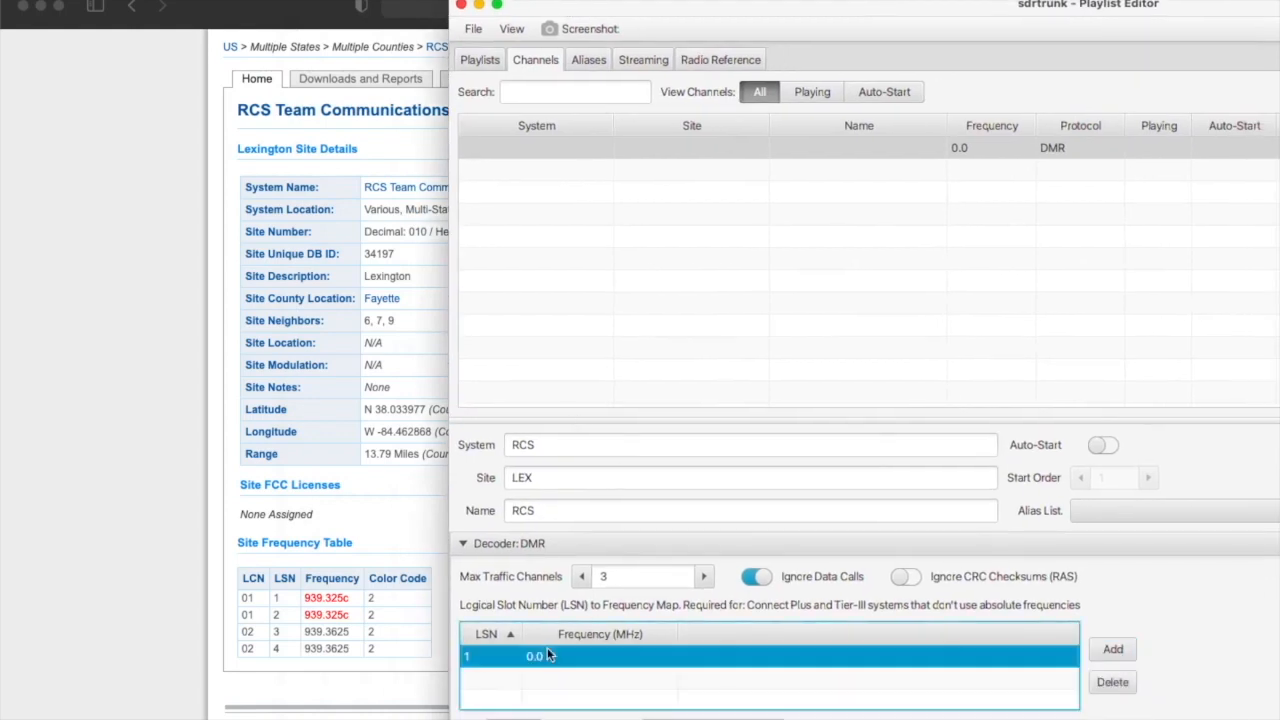
pyautogui.click(712, 719)
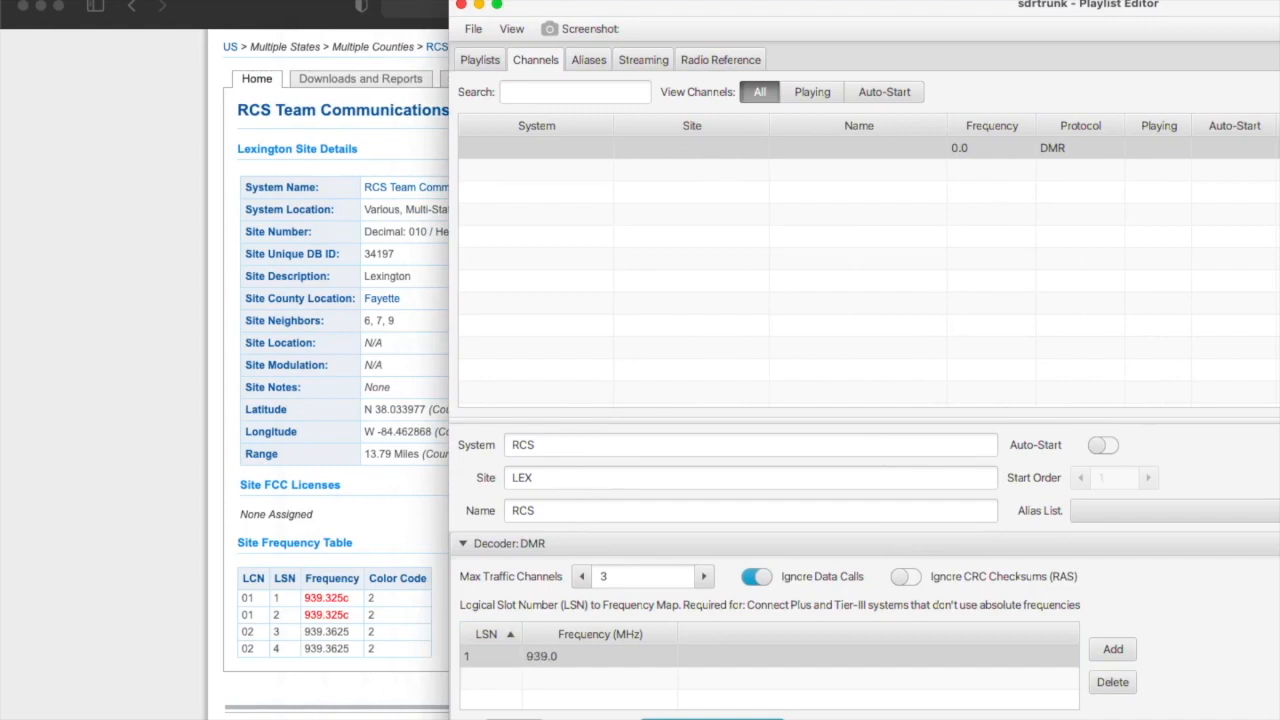
pyautogui.click(1112, 651)
pyautogui.click(660, 717)
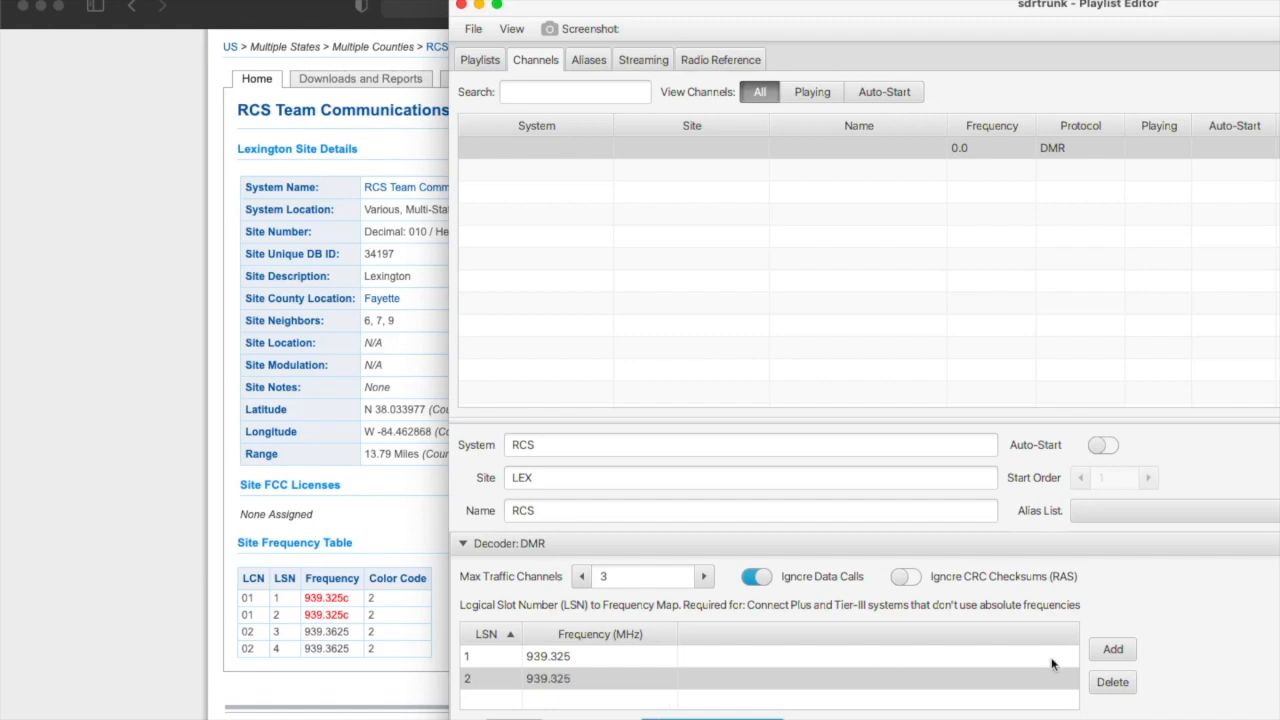
pyautogui.click(1113, 650)
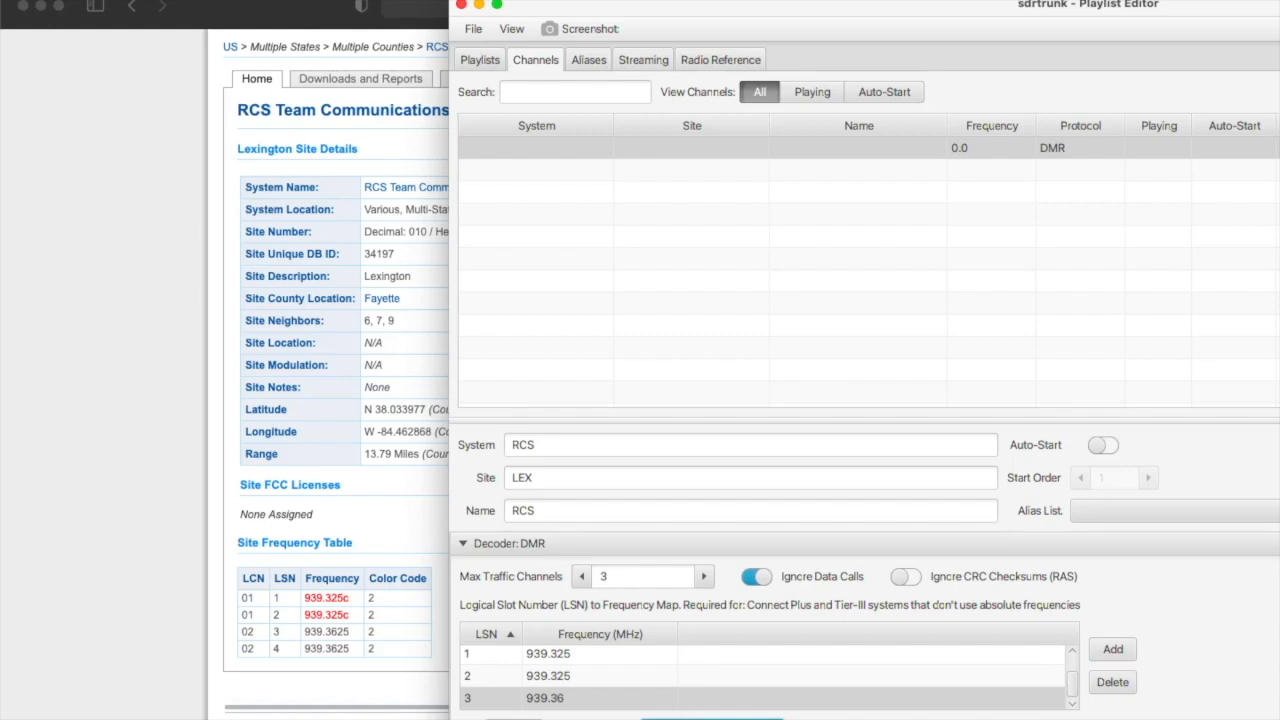
pyautogui.click(1108, 651)
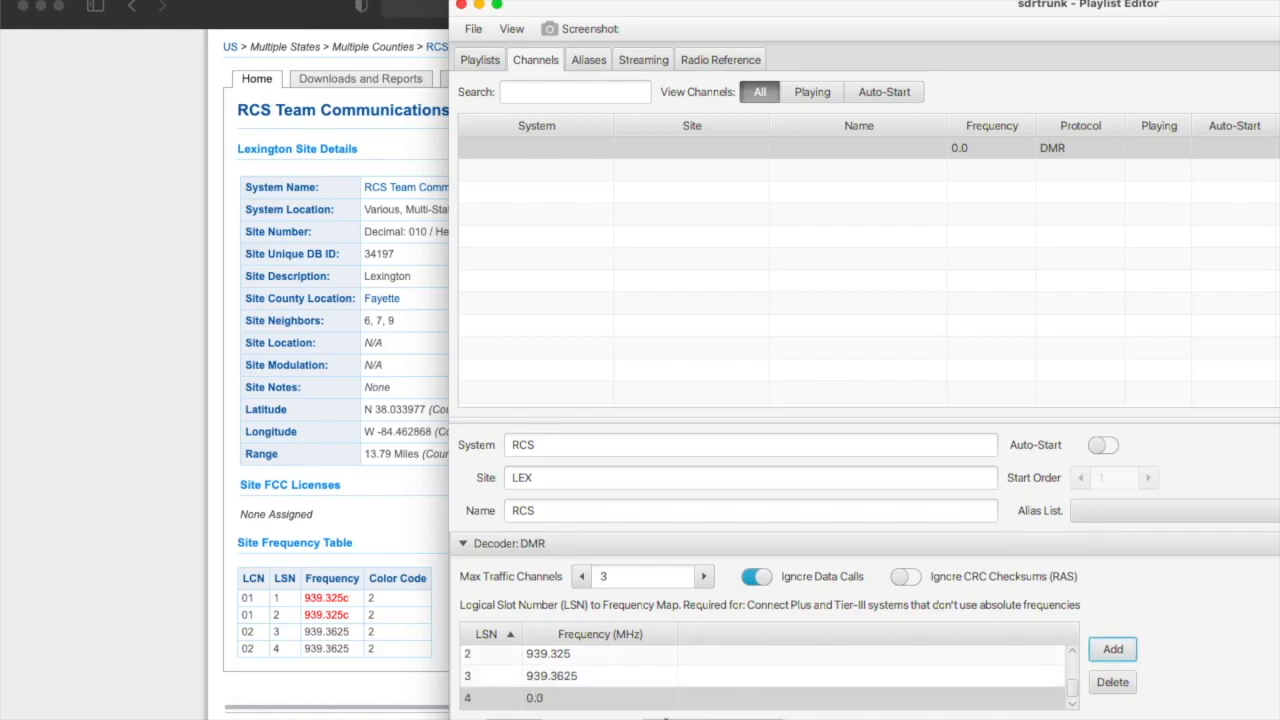
pyautogui.click(712, 719)
pyautogui.write('939.3625')
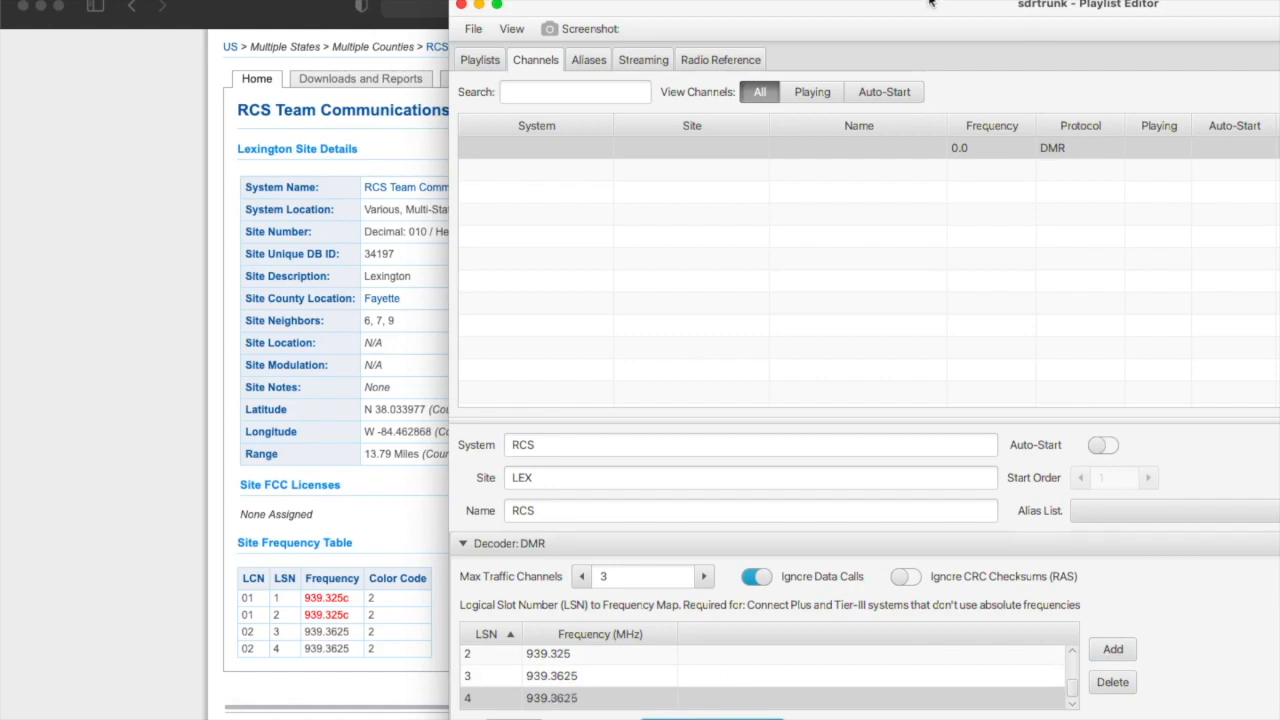
# Turn on Ignore CRC Checksums for the RCS channel.
pyautogui.moveTo(930, 2); pyautogui.dragTo(582, 0)
pyautogui.scroll(-1, 653, 637)
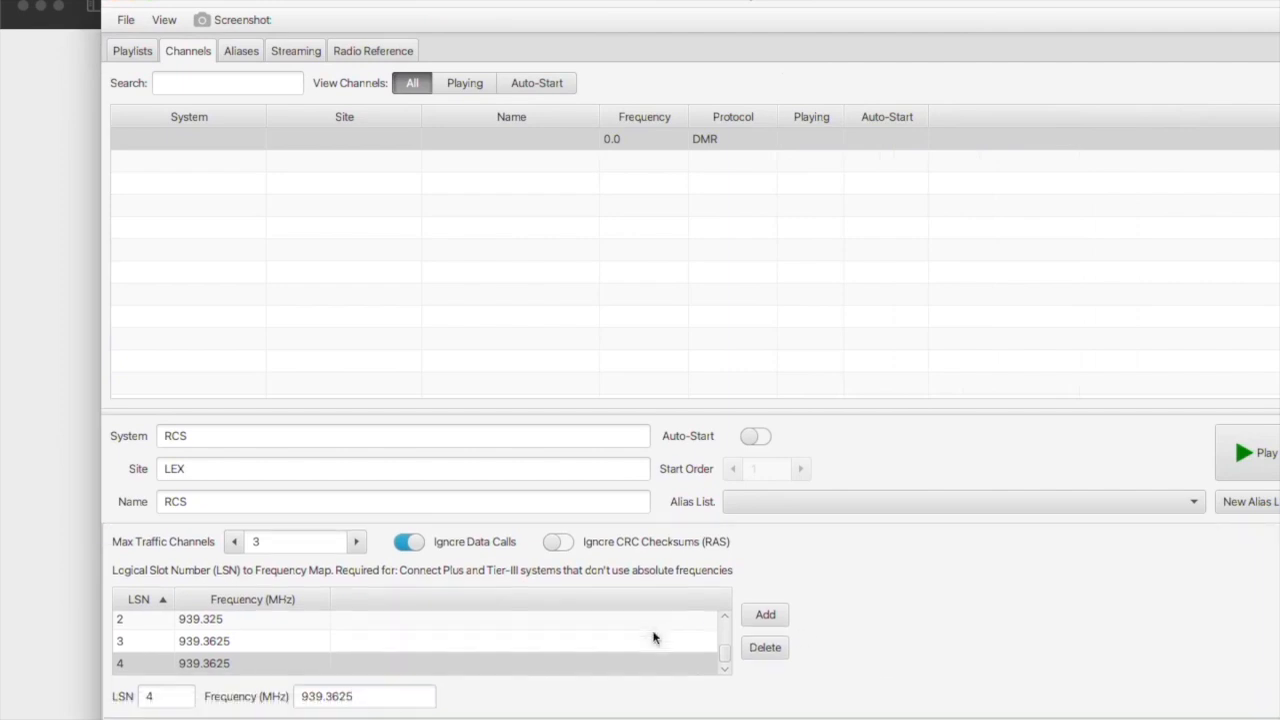
pyautogui.scroll(2, 714, 623)
pyautogui.click(548, 552)
pyautogui.click(561, 552)
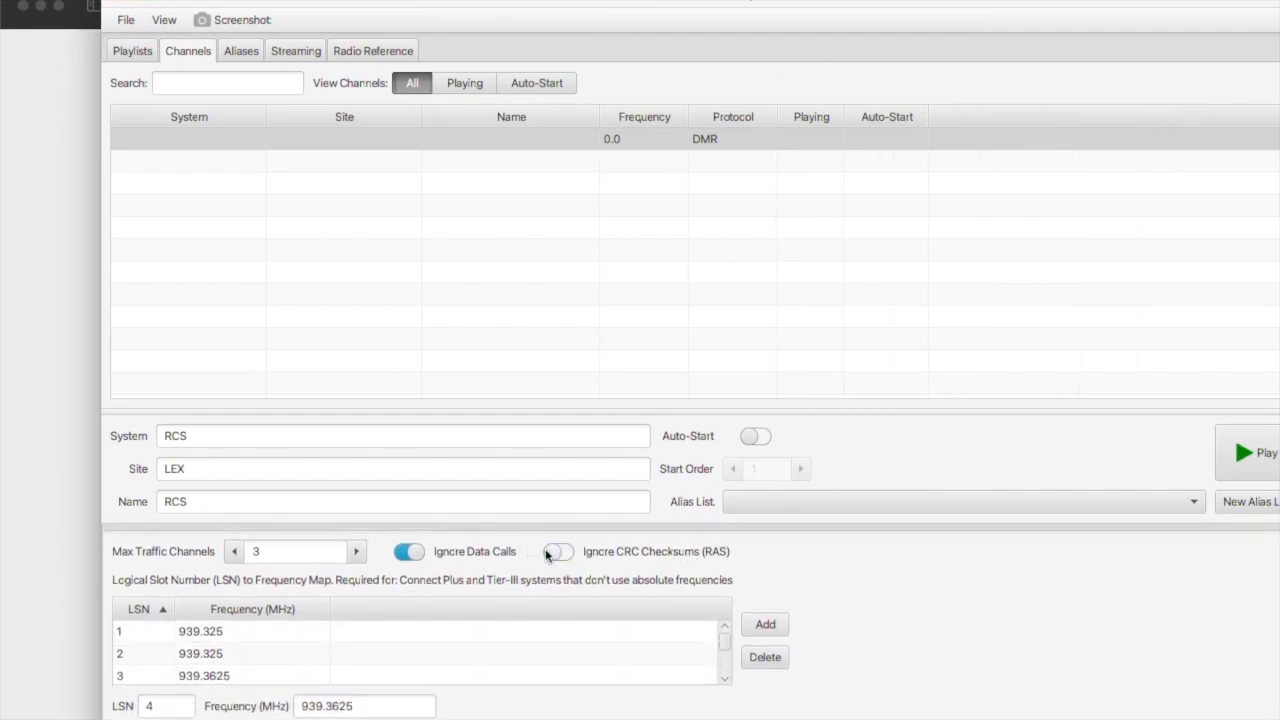
pyautogui.click(548, 551)
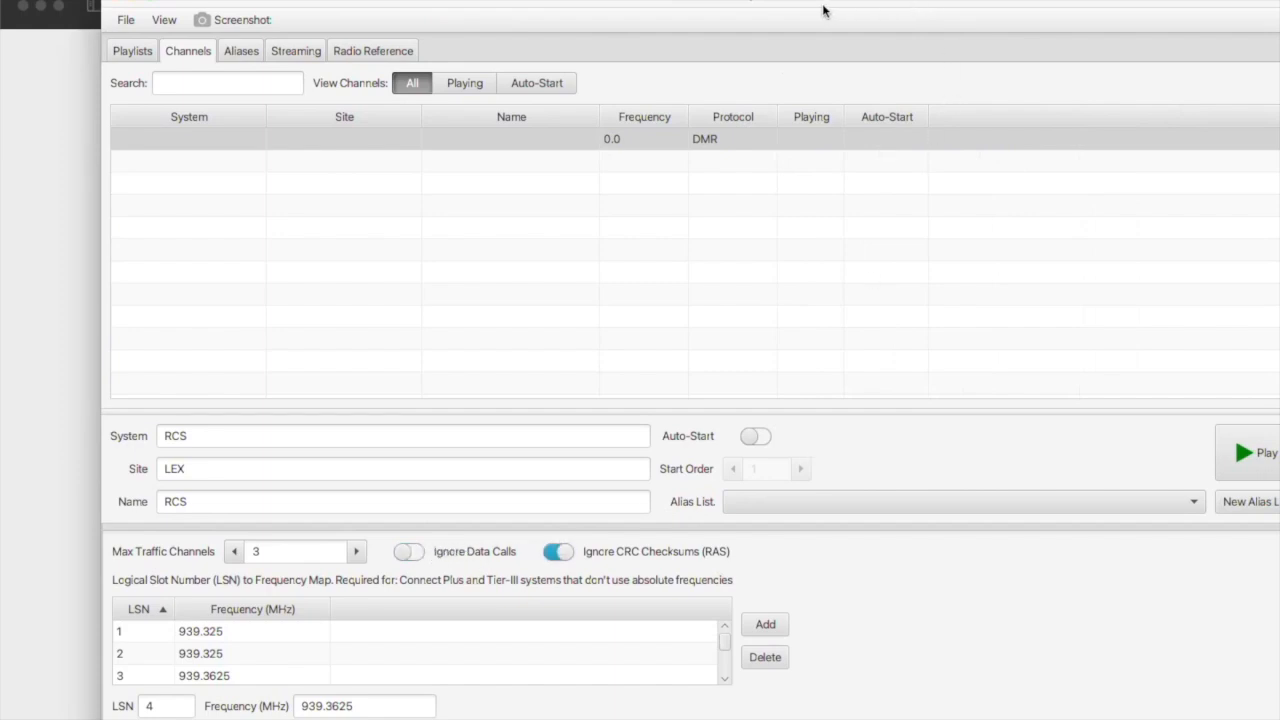
pyautogui.click(240, 53)
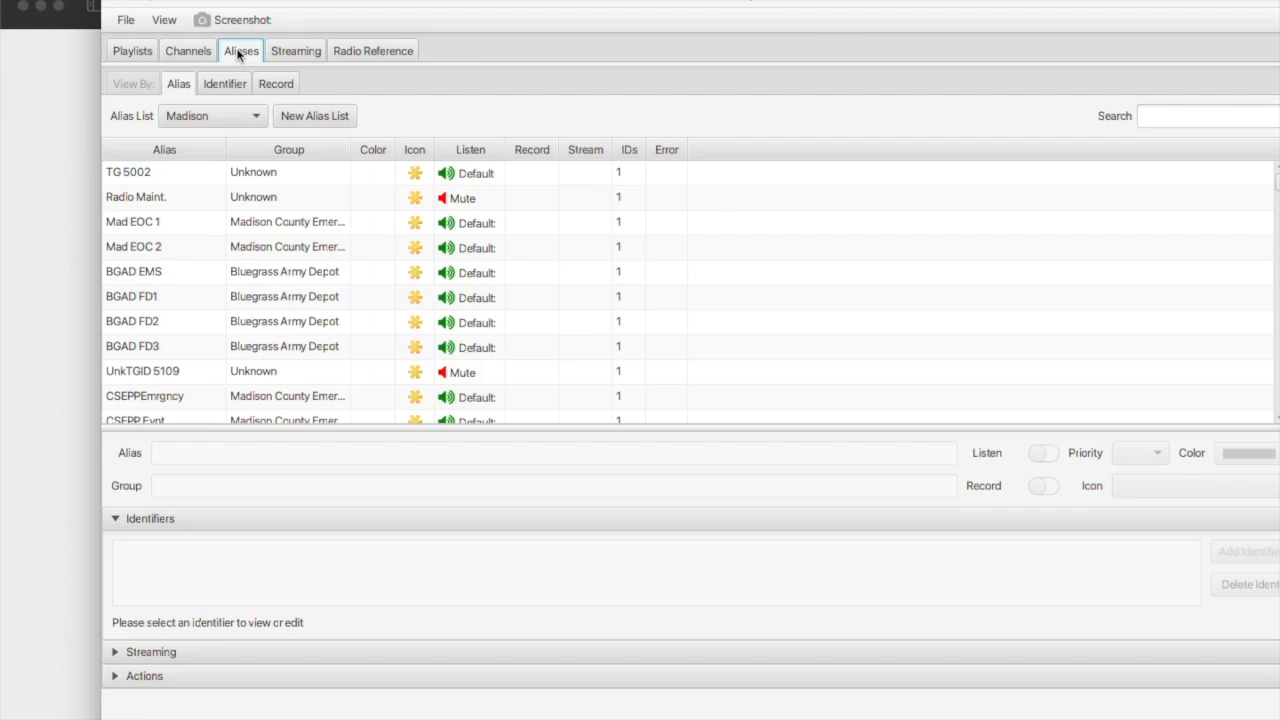
# In the RCS alias list, create a new alias named Test.
pyautogui.click(214, 117)
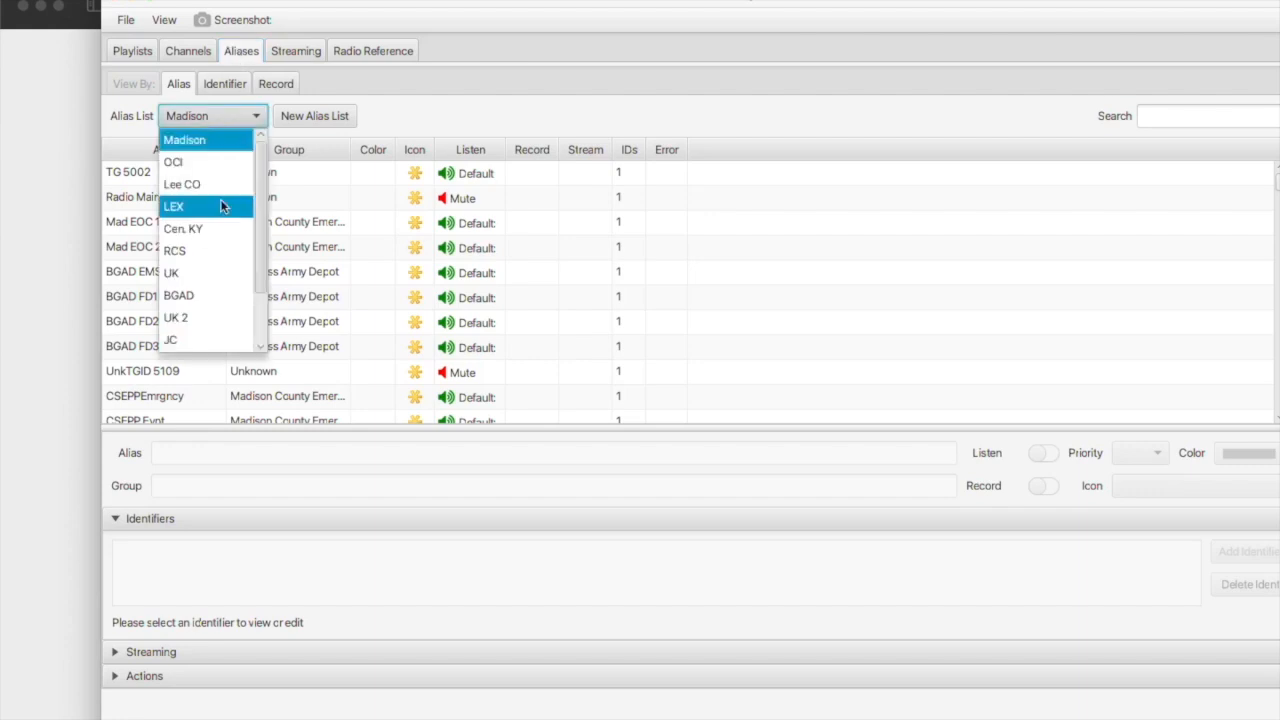
pyautogui.click(206, 256)
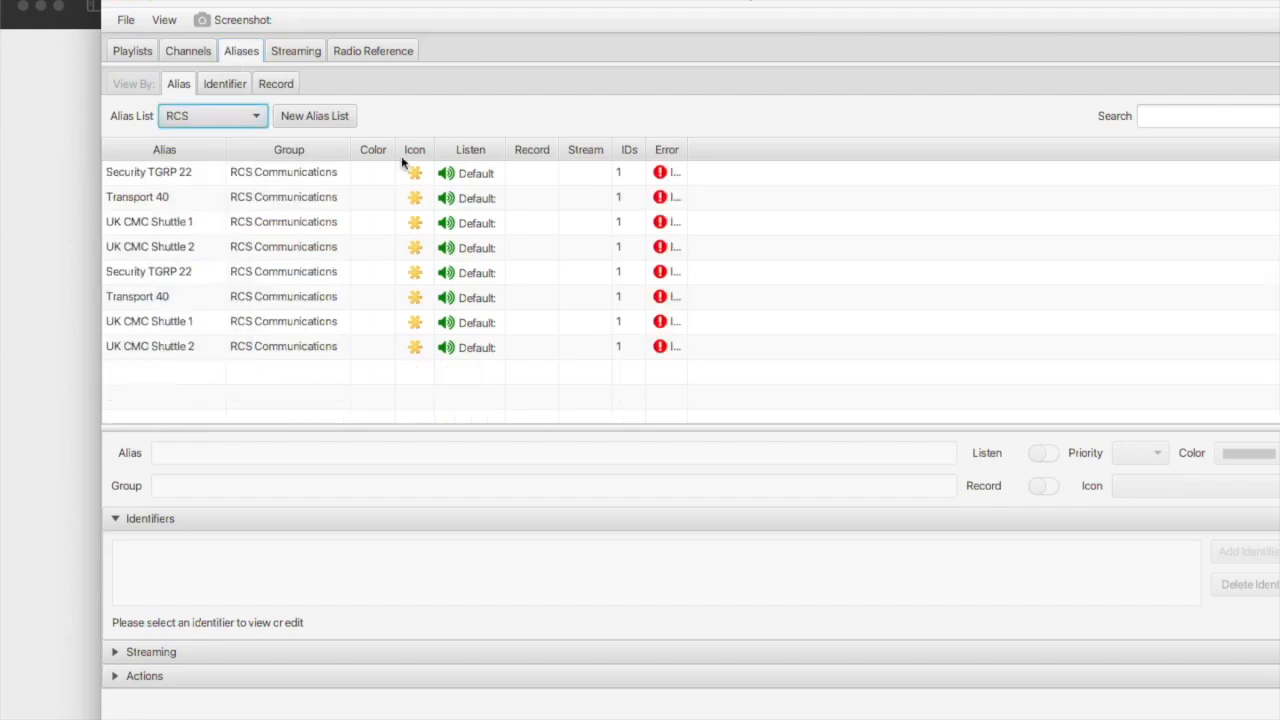
pyautogui.moveTo(686, 148)
pyautogui.mouseDown()
pyautogui.moveTo(826, 149)
pyautogui.moveTo(706, 149)
pyautogui.mouseUp()
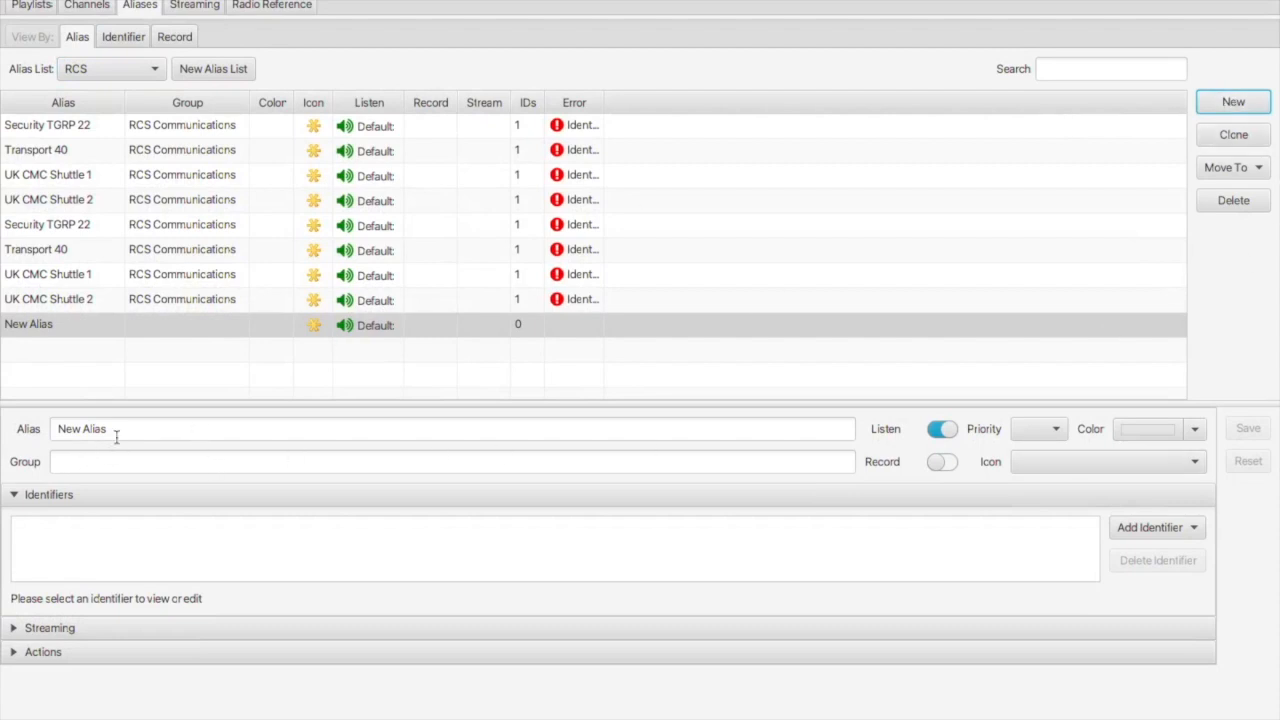
pyautogui.moveTo(116, 432); pyautogui.dragTo(14, 429)
pyautogui.write('Test')
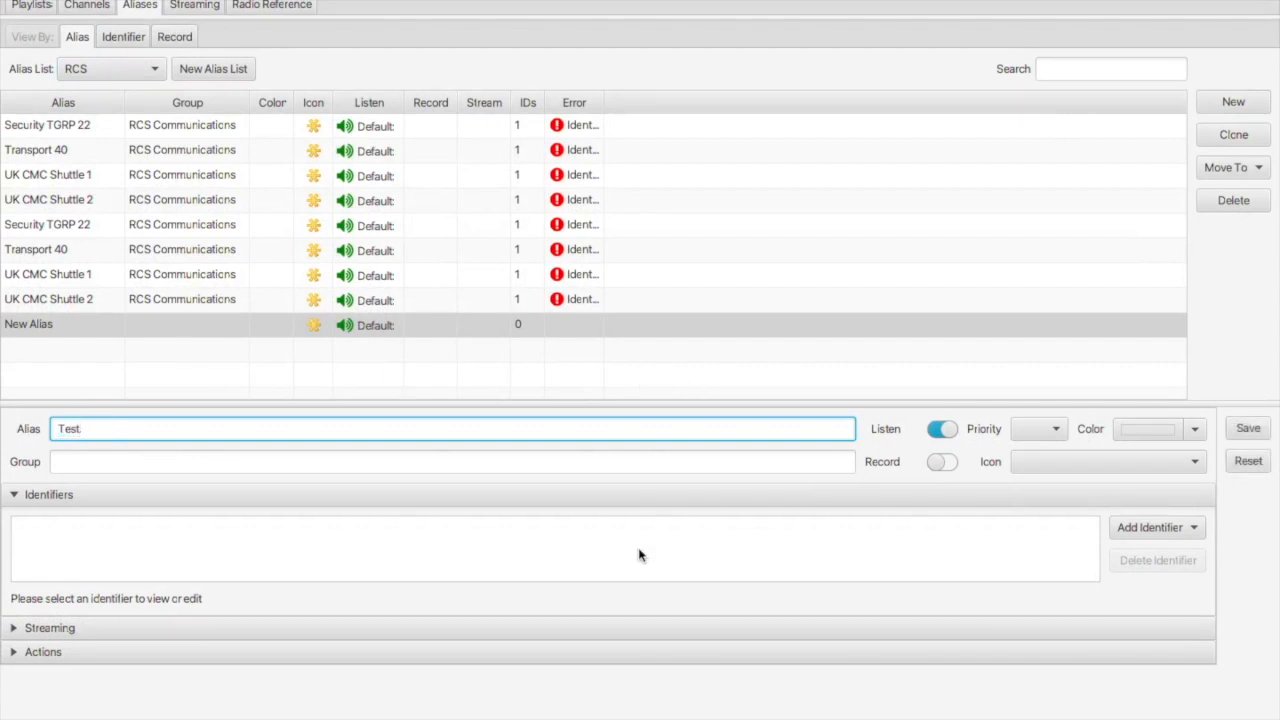
pyautogui.click(1028, 437)
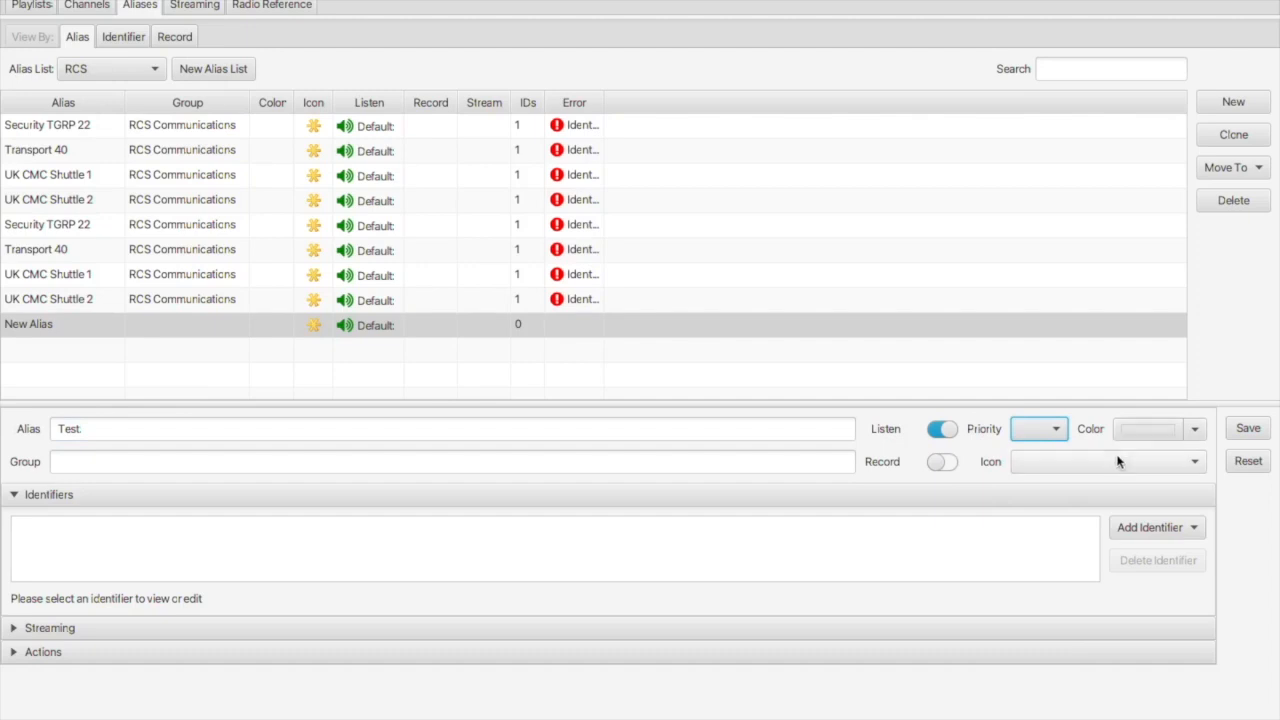
# Give the Test alias a DMR talkgroup 12 identifier and save it.
pyautogui.click(1130, 526)
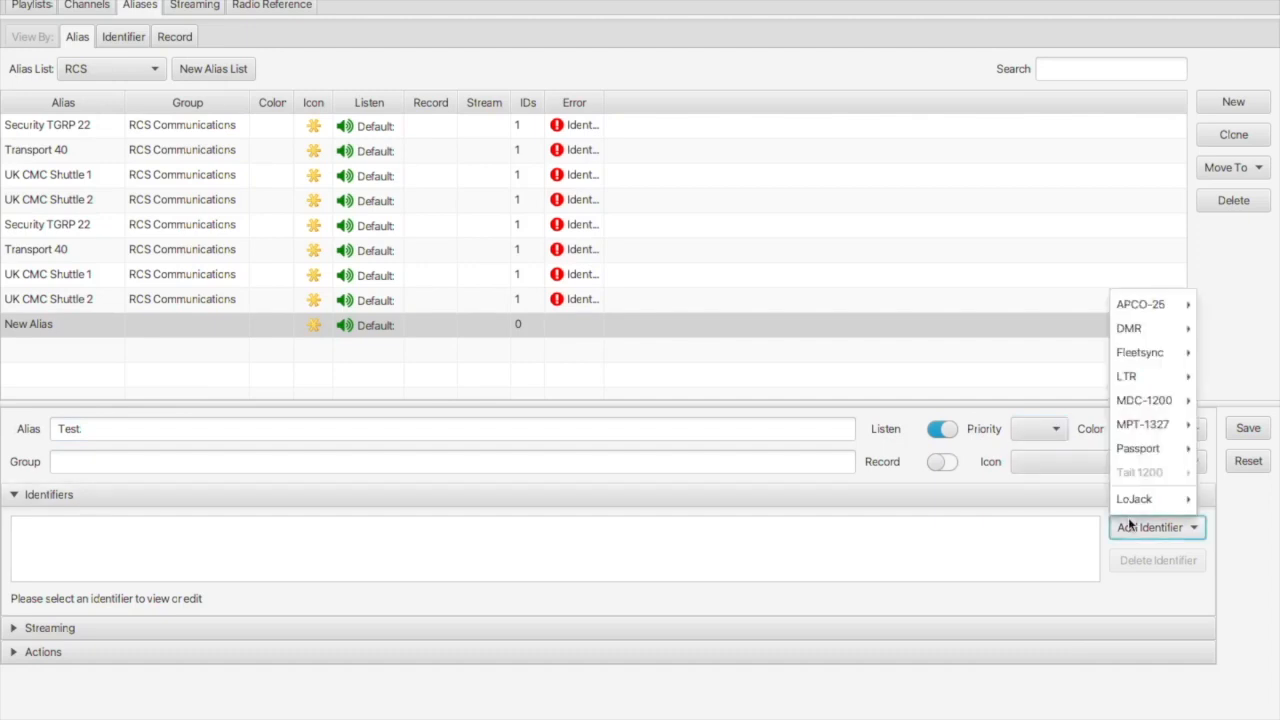
pyautogui.moveTo(1133, 330)
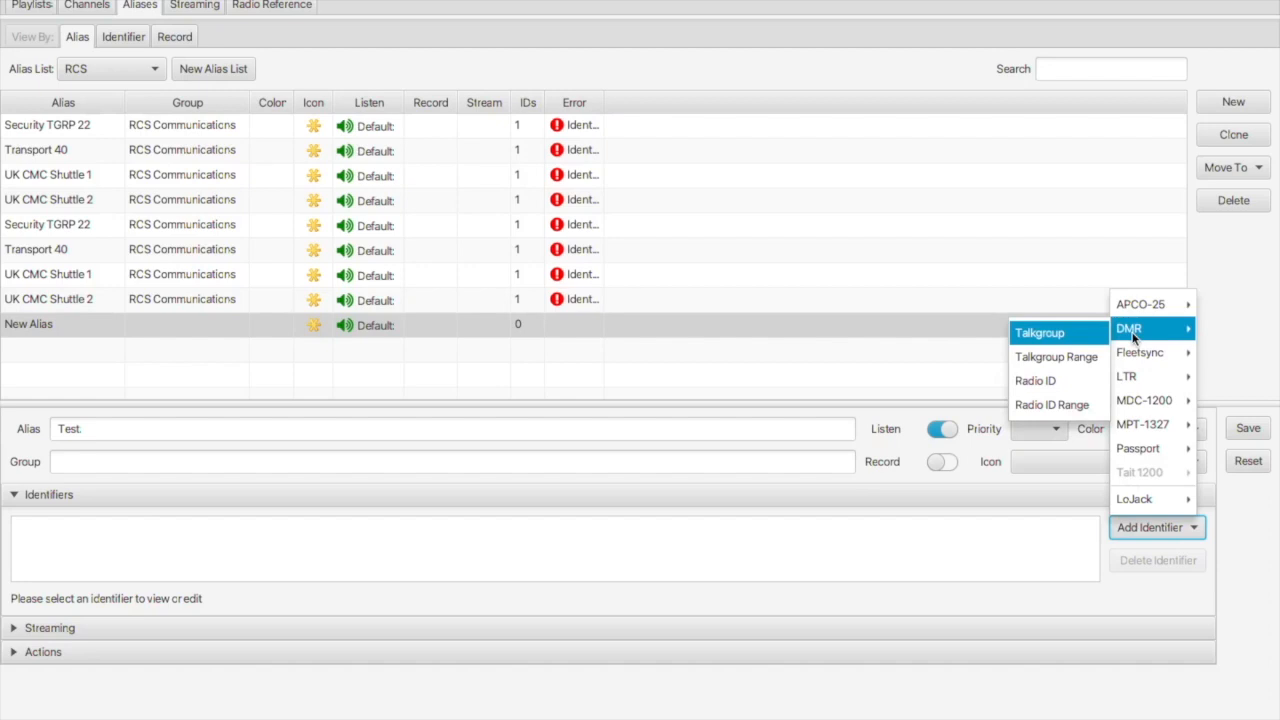
pyautogui.click(1040, 333)
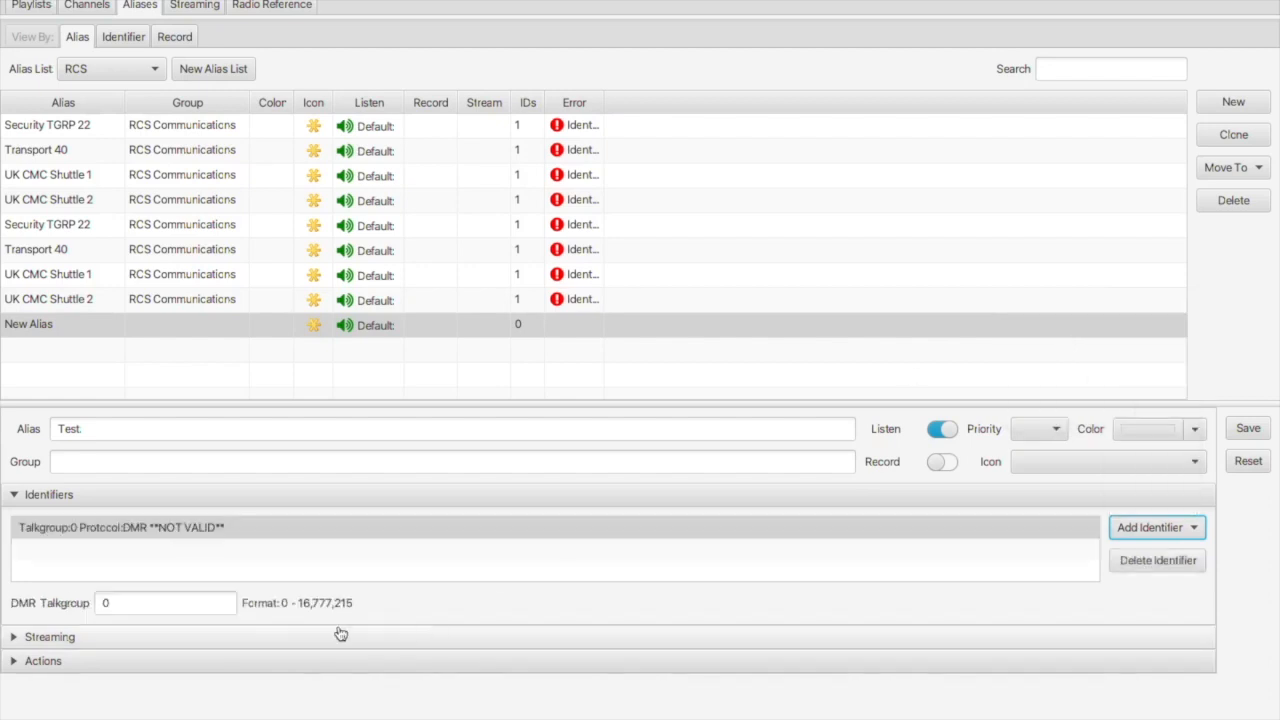
pyautogui.click(152, 603)
pyautogui.press('BackSpace')
pyautogui.write('12')
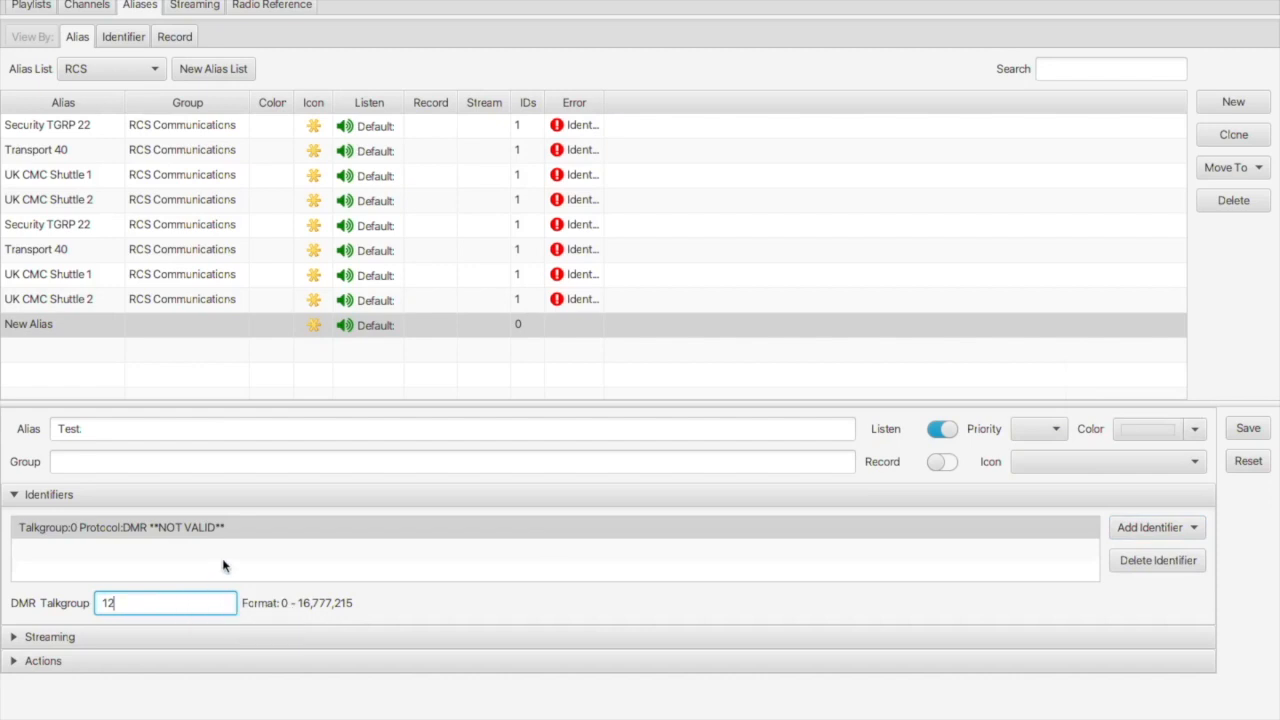
pyautogui.press('Return')
pyautogui.click(1248, 432)
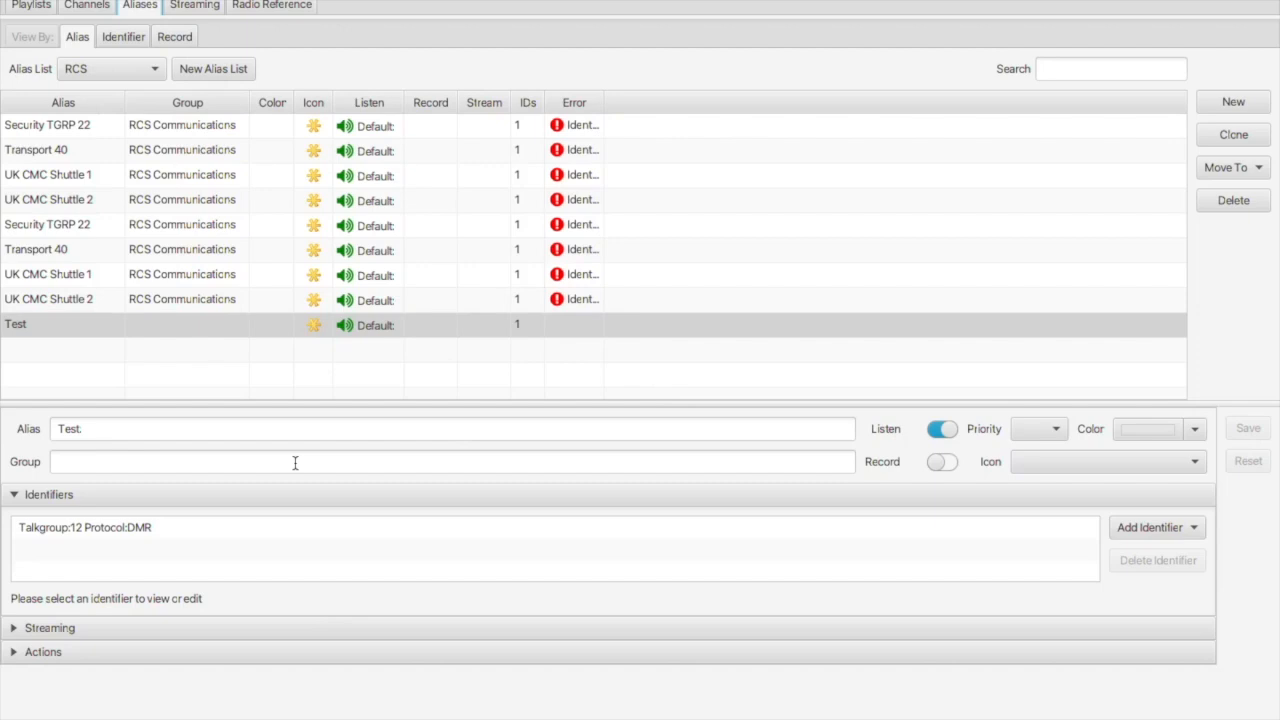
pyautogui.click(86, 5)
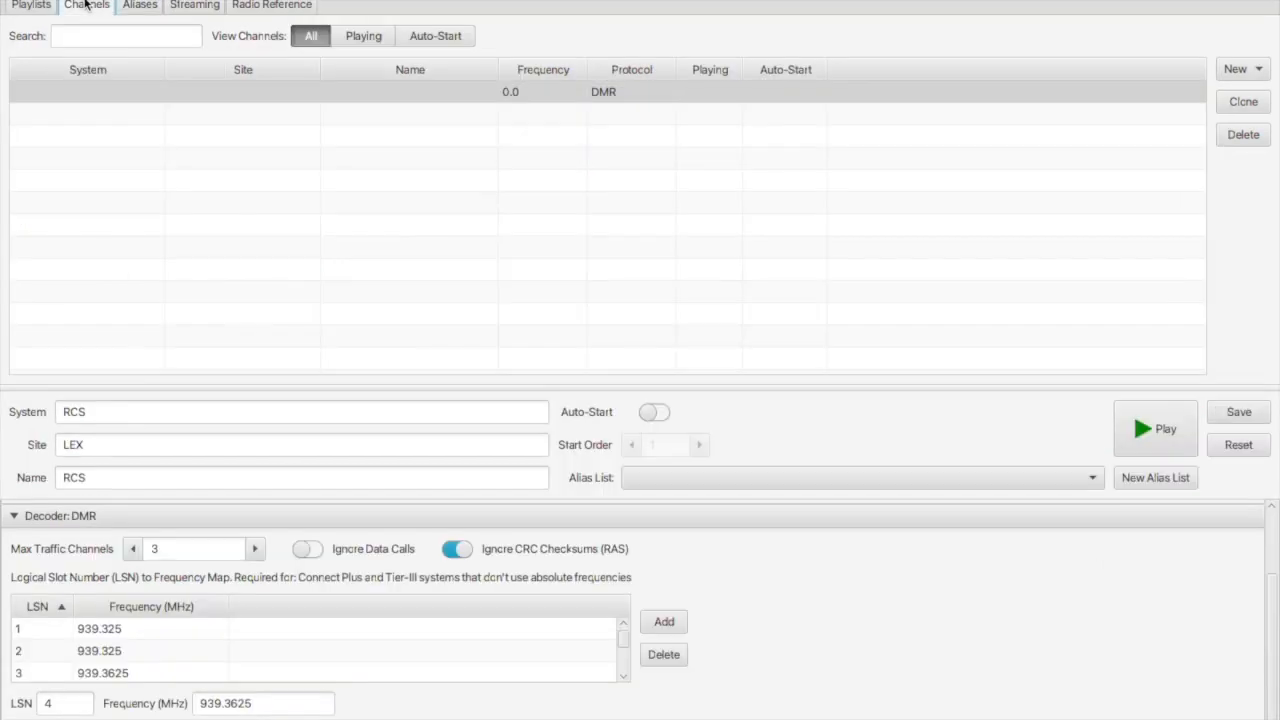
# Set the channel's Alias List to RCS, start it with Play, and confirm saving changes.
pyautogui.click(50, 5)
pyautogui.click(84, 5)
pyautogui.click(705, 484)
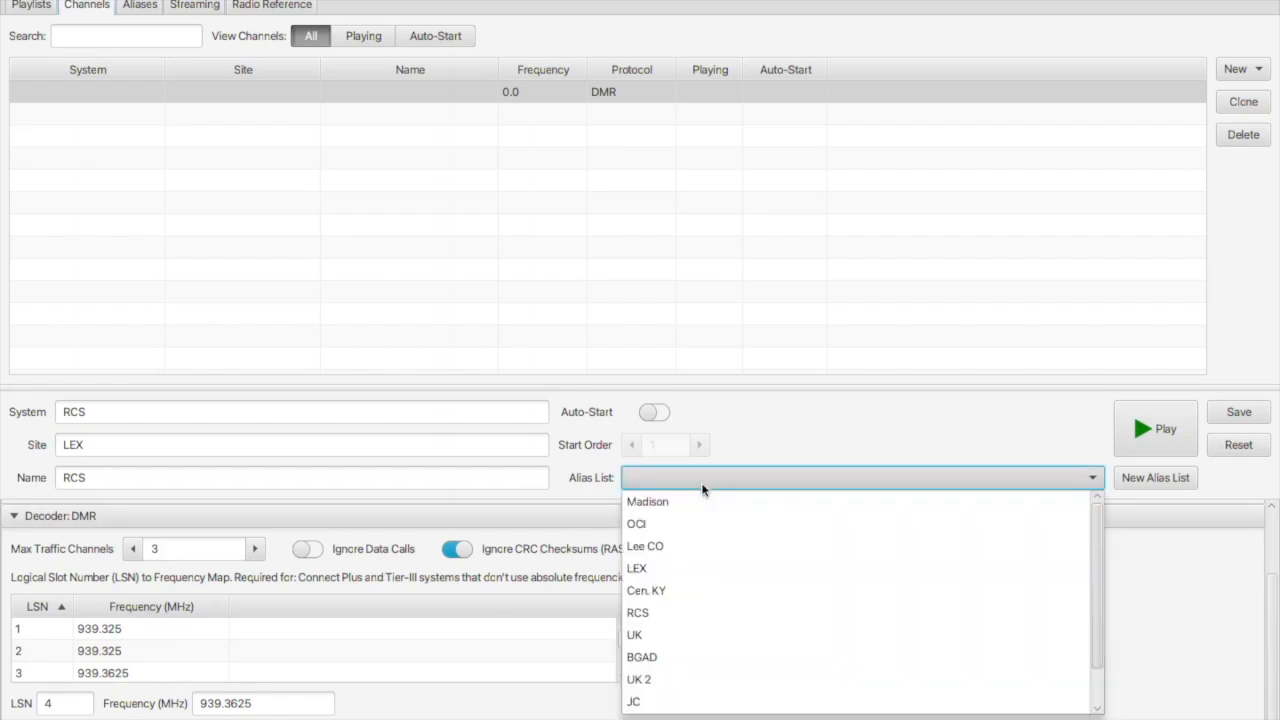
pyautogui.click(660, 613)
pyautogui.scroll(-1, 776, 632)
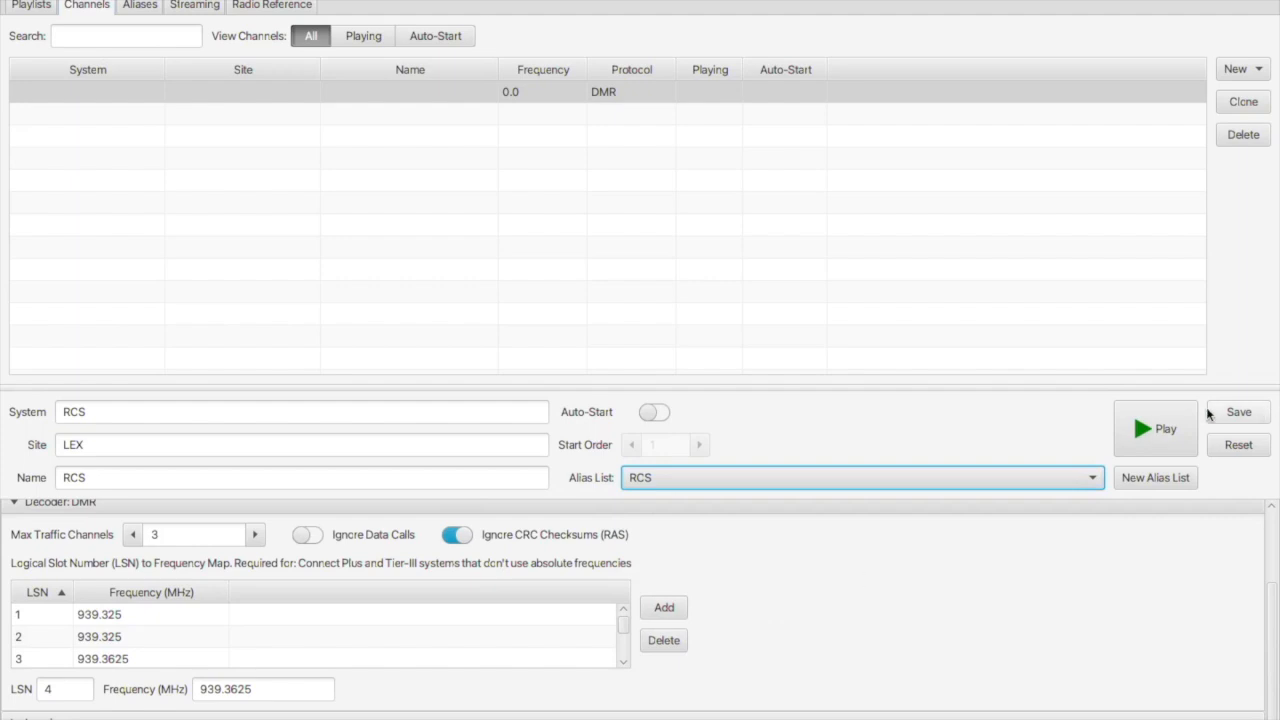
pyautogui.click(1162, 428)
pyautogui.click(741, 436)
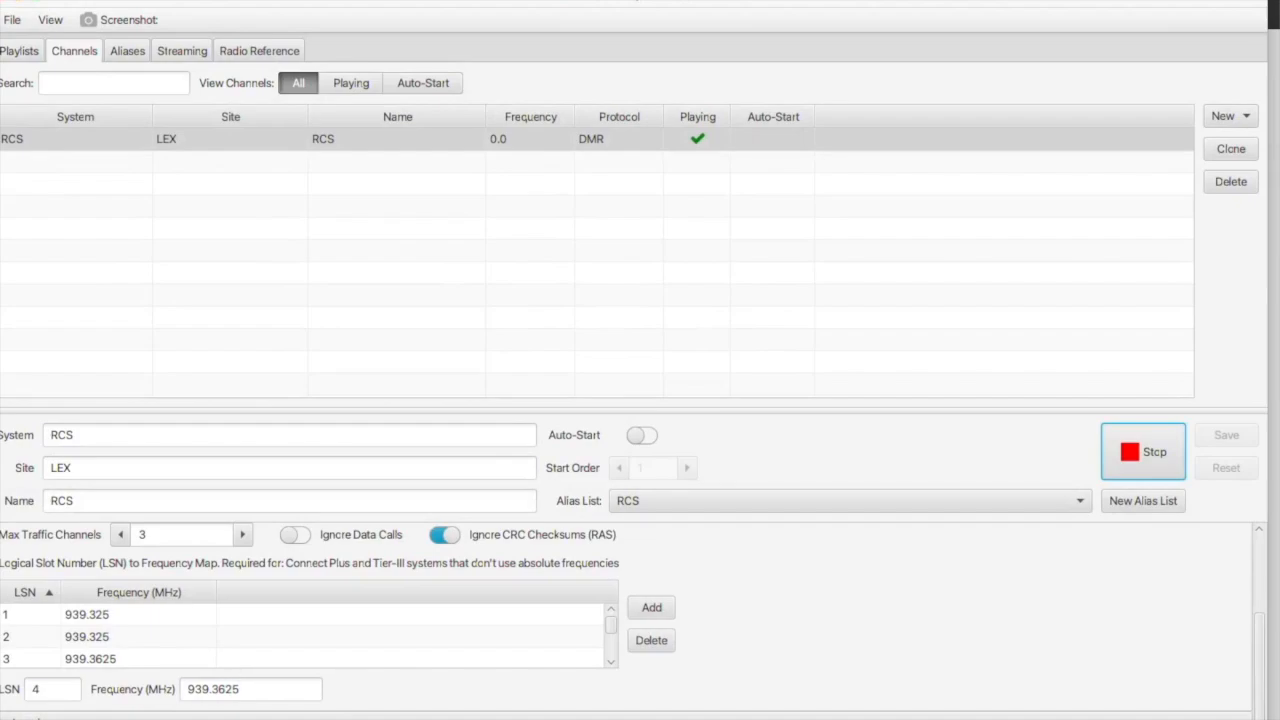
pyautogui.moveTo(971, 712)
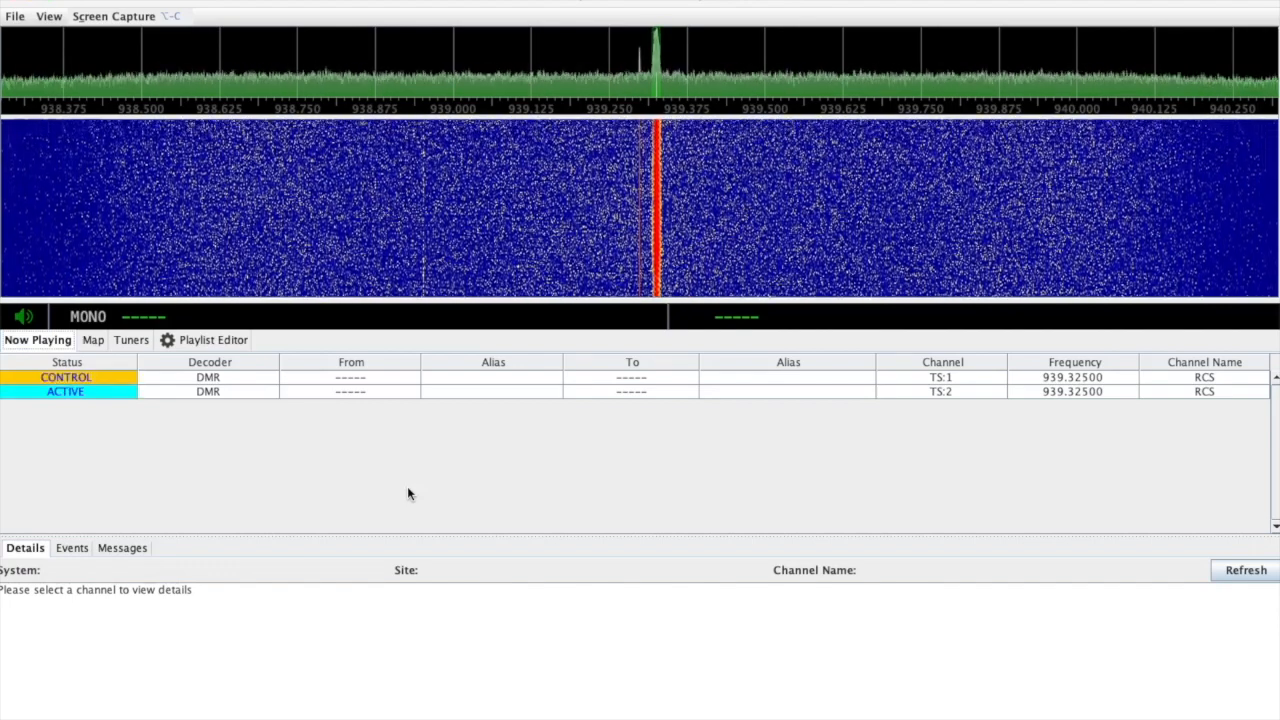
# Raise the system volume and reopen the RCS channel's configuration in the Playlist Editor.
pyautogui.press('XF86AudioRaiseVolume')
pyautogui.press('XF86AudioRaiseVolume')
pyautogui.press('XF86AudioRaiseVolume')
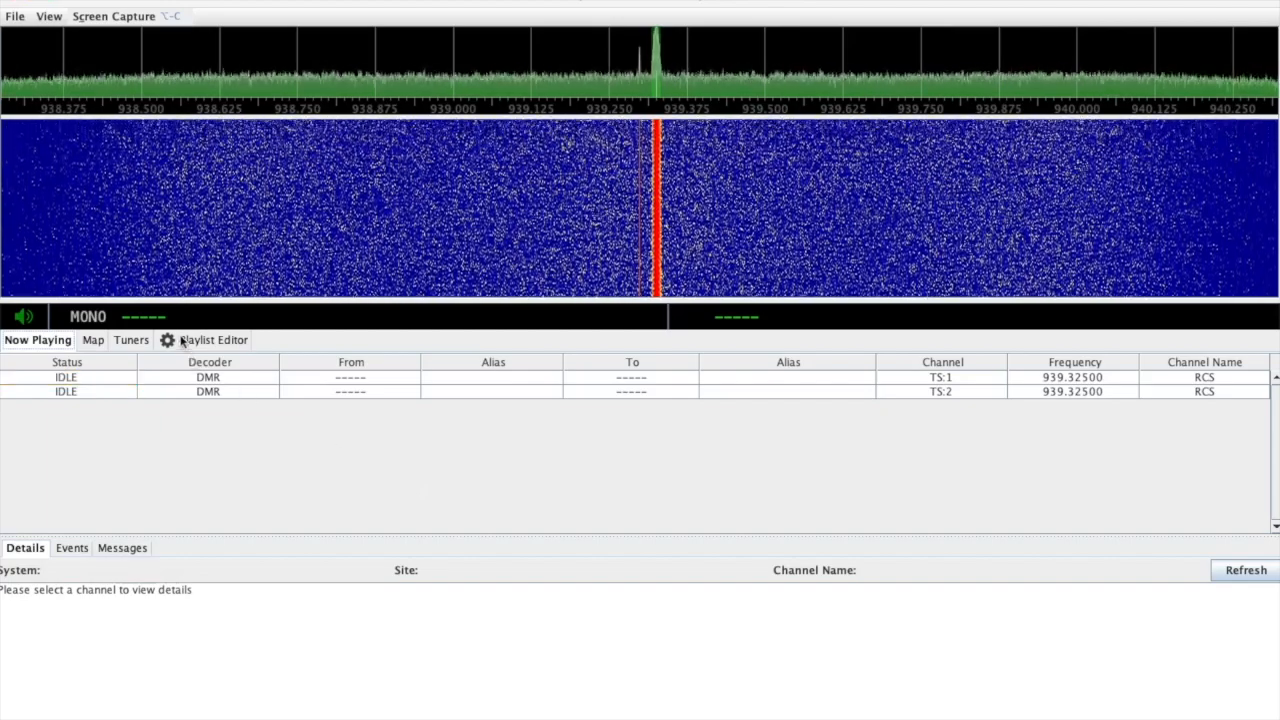
pyautogui.click(183, 341)
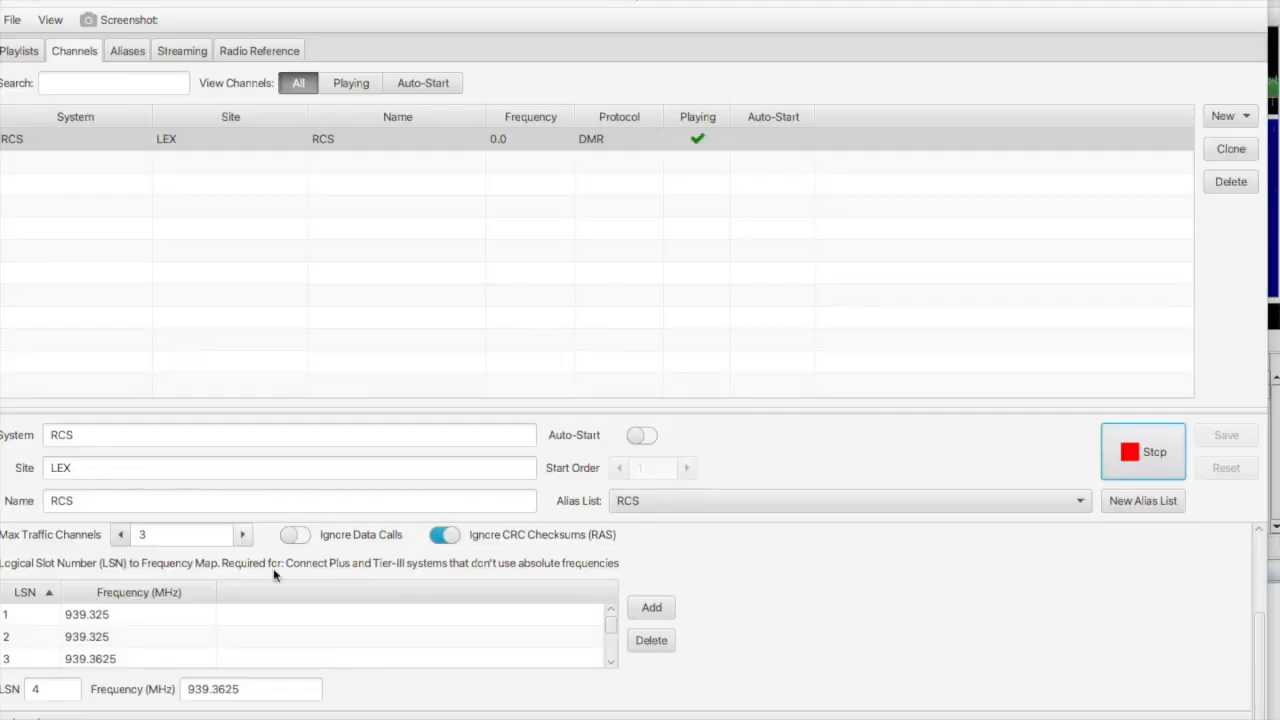
# Scroll through the RCS channel's 939.325 MHz Source and DMR decoder settings to inspect the LSN table.
pyautogui.scroll(-1, 229, 634)
pyautogui.scroll(3, 229, 634)
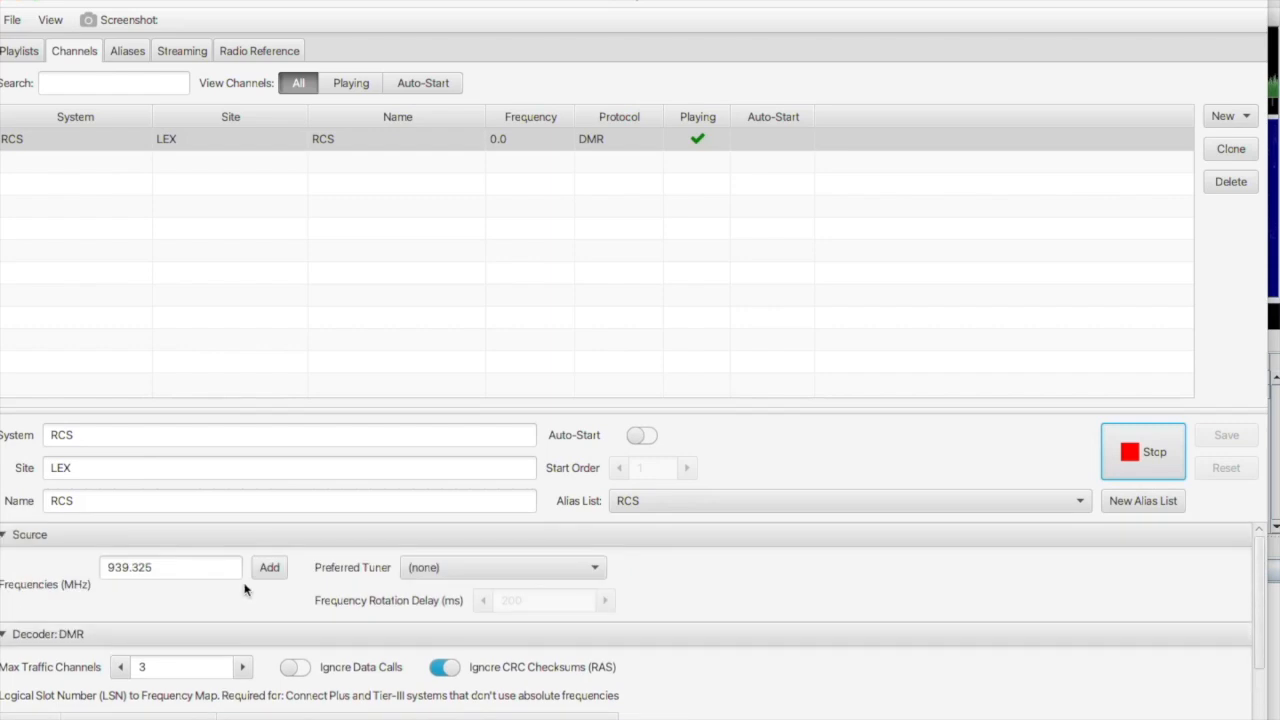
pyautogui.scroll(-1, 245, 590)
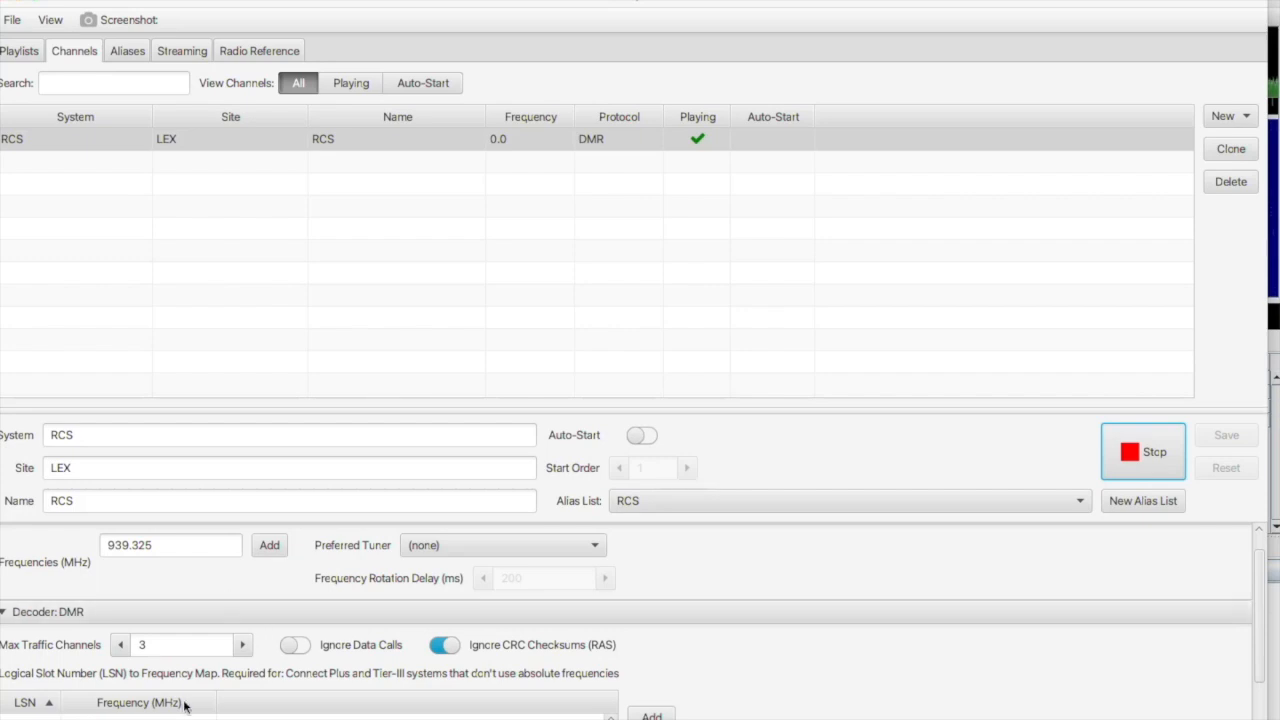
pyautogui.scroll(-2, 400, 690)
pyautogui.scroll(1, 757, 657)
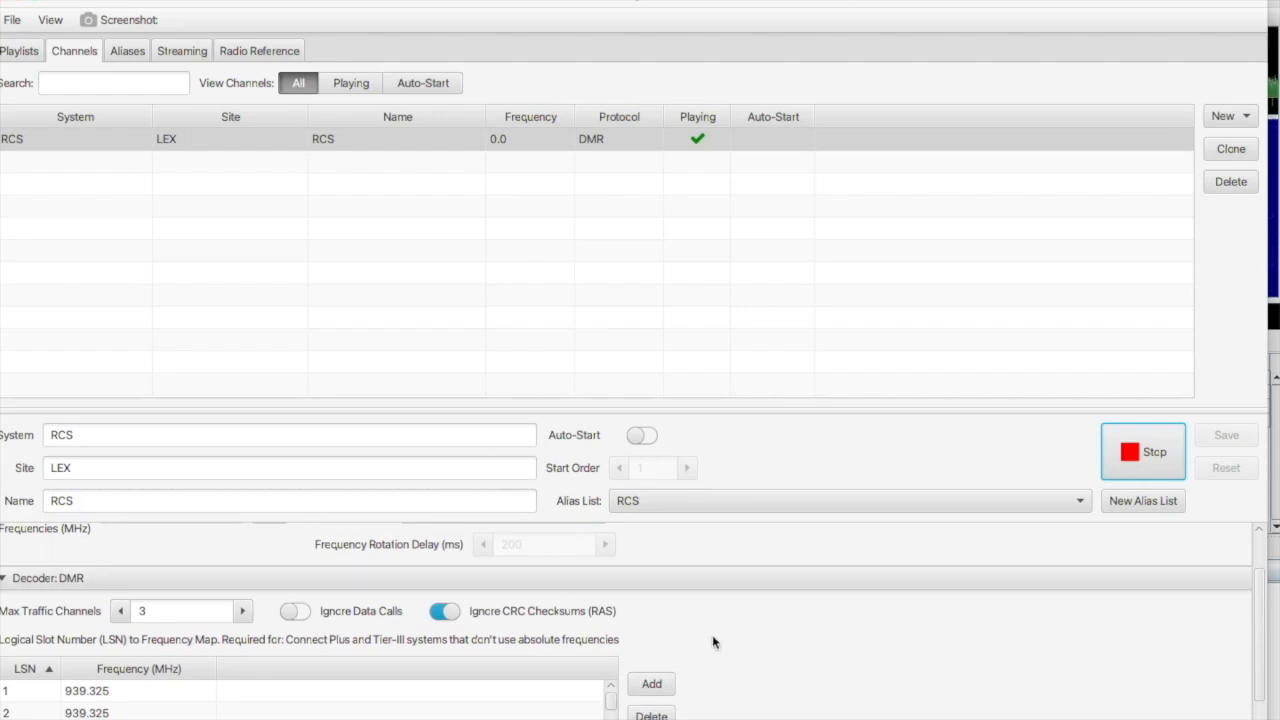
pyautogui.scroll(-1, 713, 642)
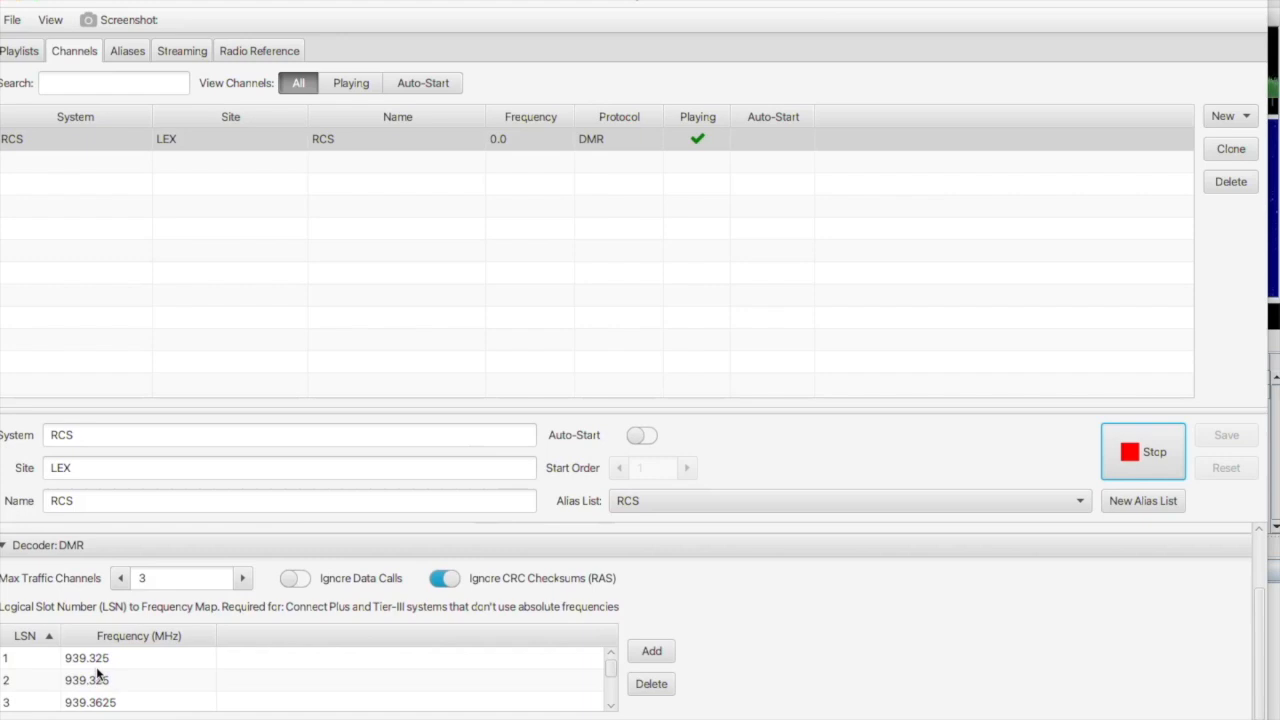
pyautogui.scroll(-1, 97, 676)
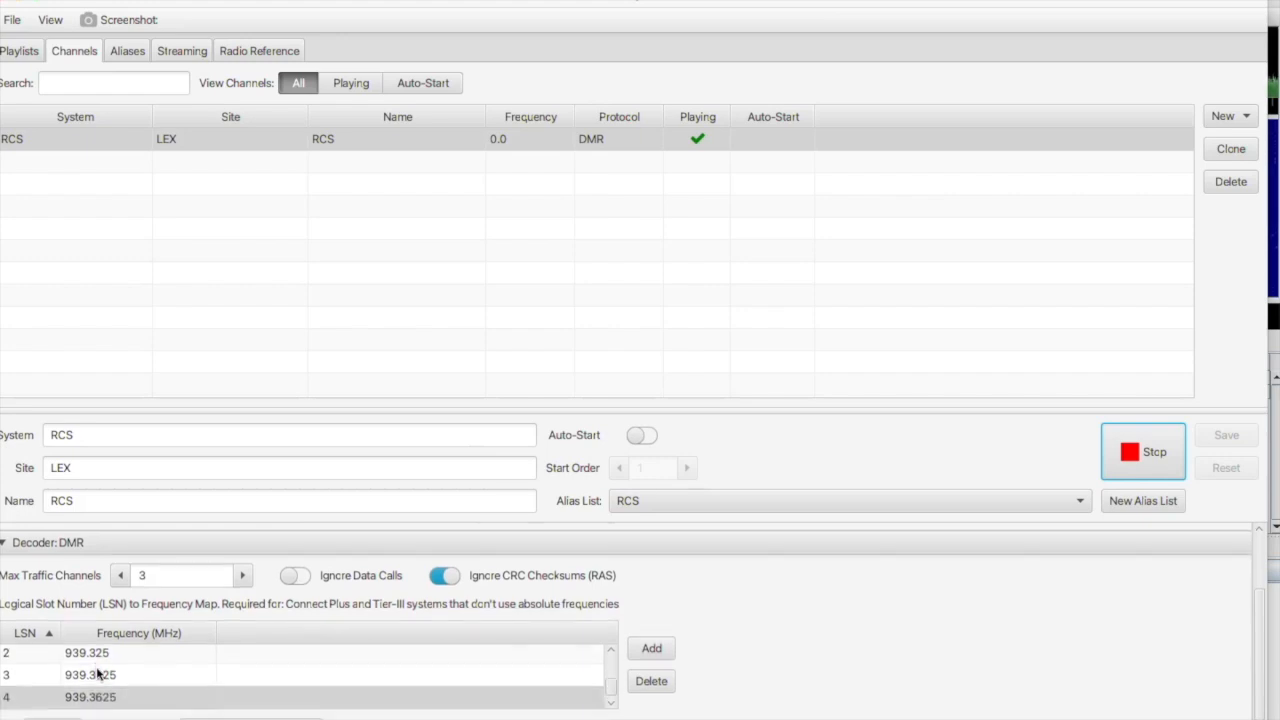
pyautogui.scroll(1, 97, 676)
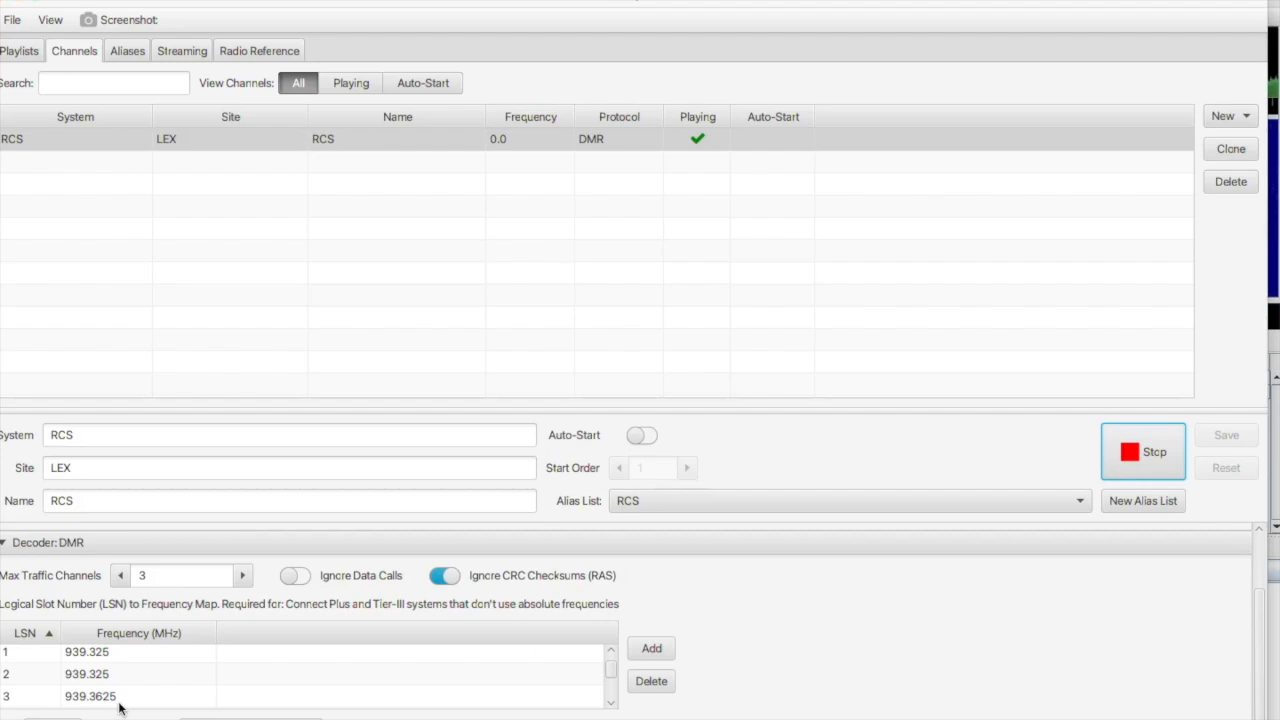
# Hide the editor to watch RCS traffic on timeslot 2, then reopen the channel's configuration.
pyautogui.click(18, 1)
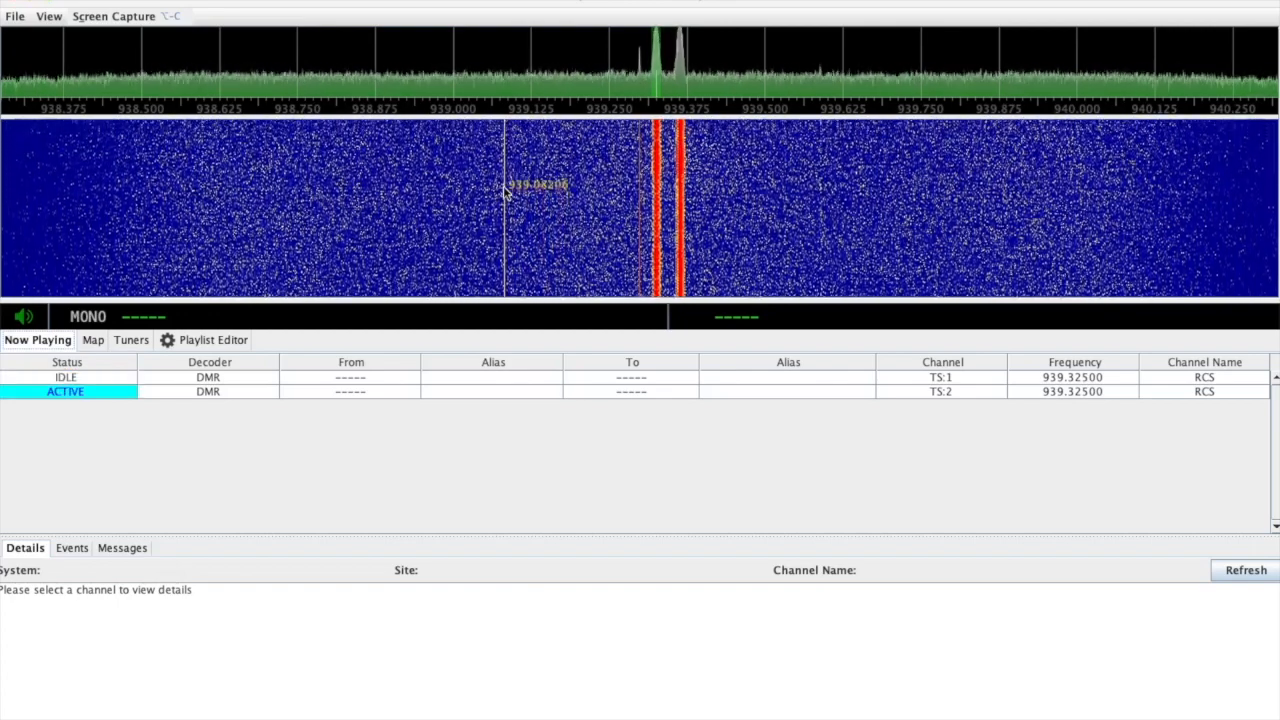
pyautogui.click(212, 342)
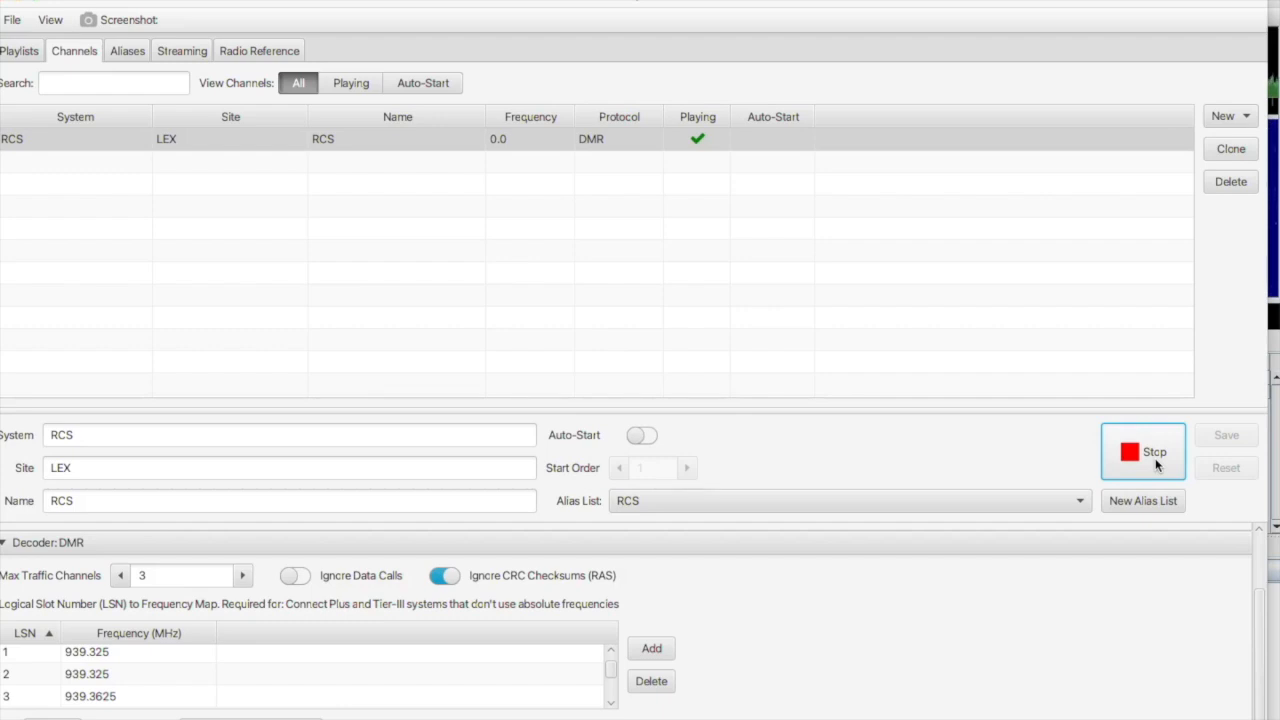
# Stop decoding the RCS channel.
pyautogui.click(1154, 460)
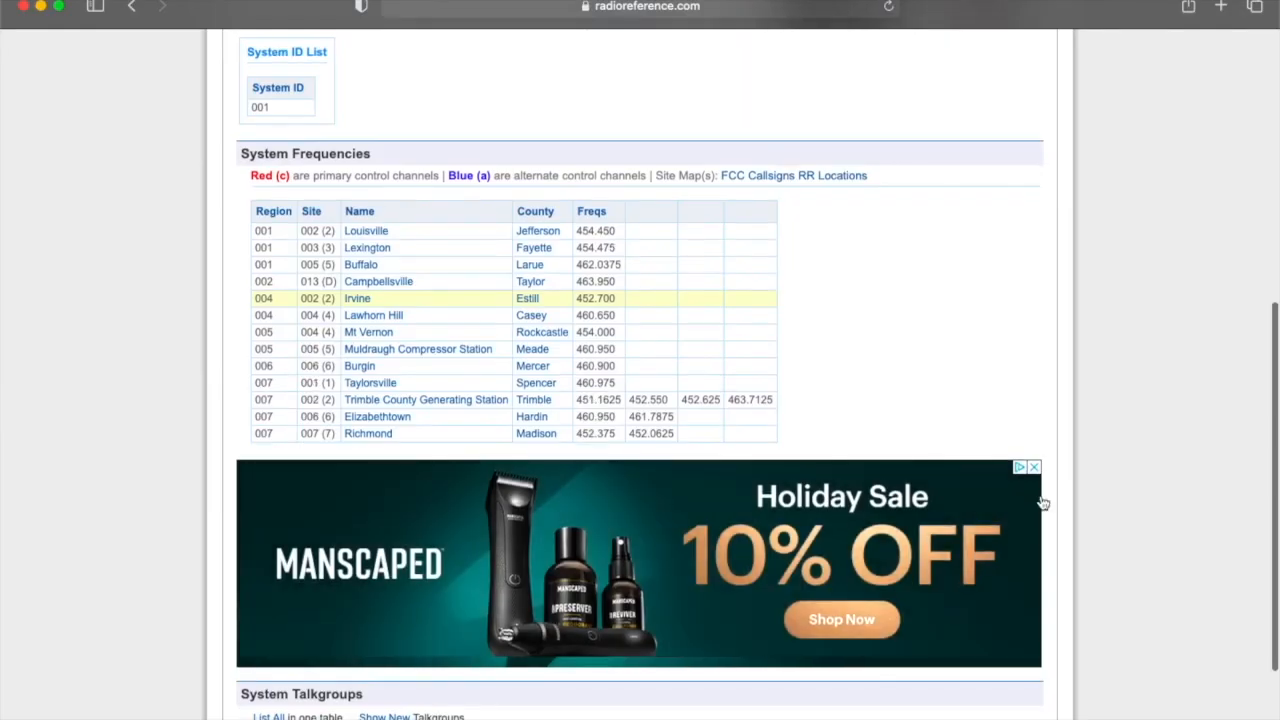
pyautogui.scroll(1, 1041, 502)
pyautogui.scroll(5, 1041, 502)
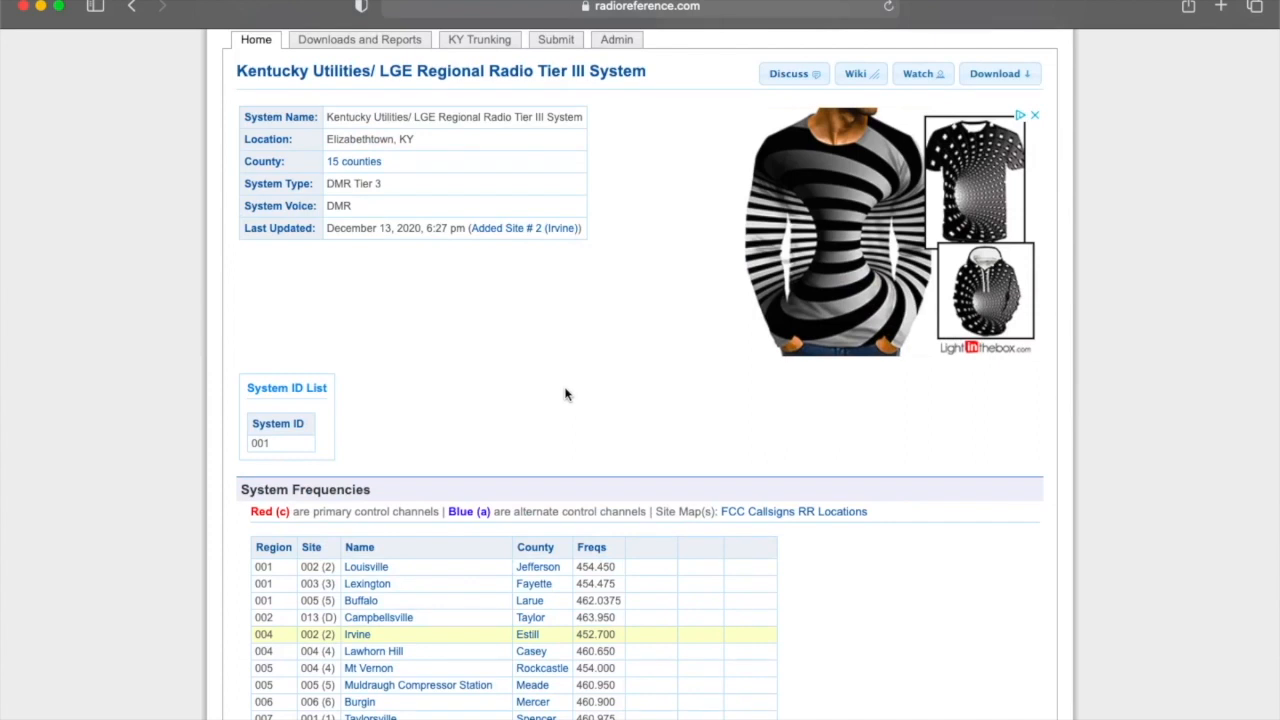
# Scan the System Frequencies table and open the Richmond site details page.
pyautogui.scroll(-5, 565, 394)
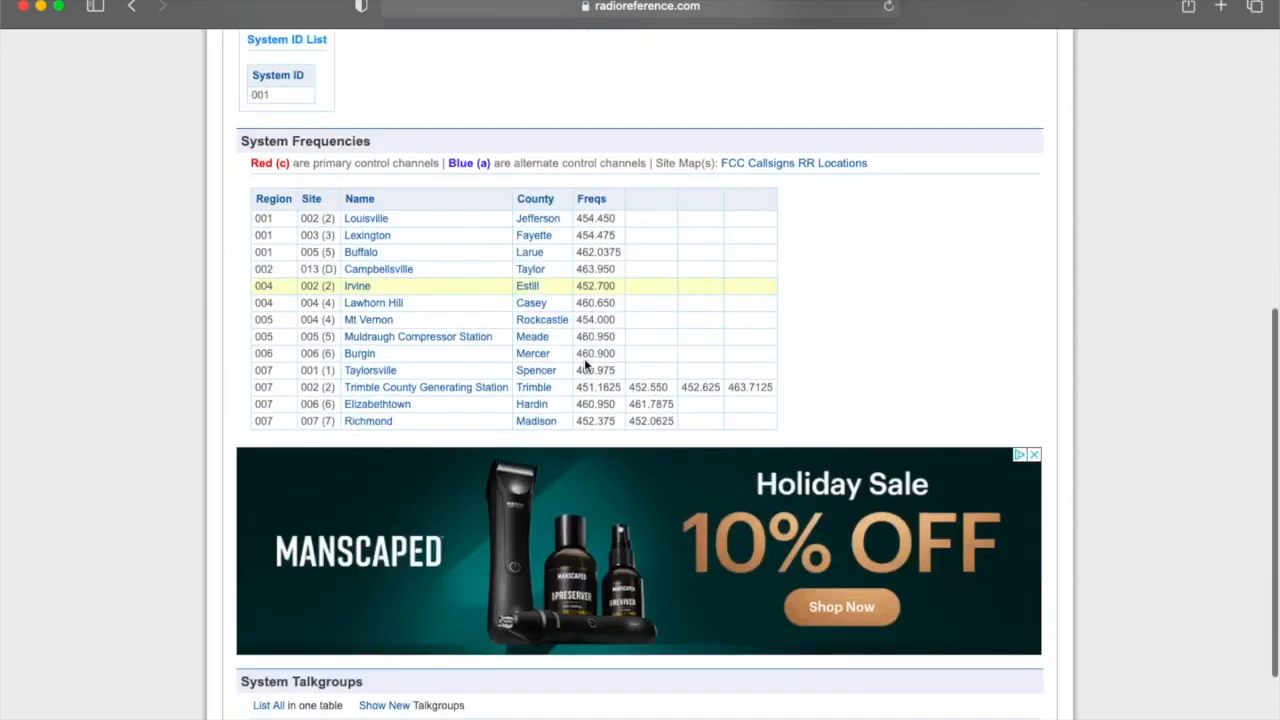
pyautogui.scroll(-3, 614, 590)
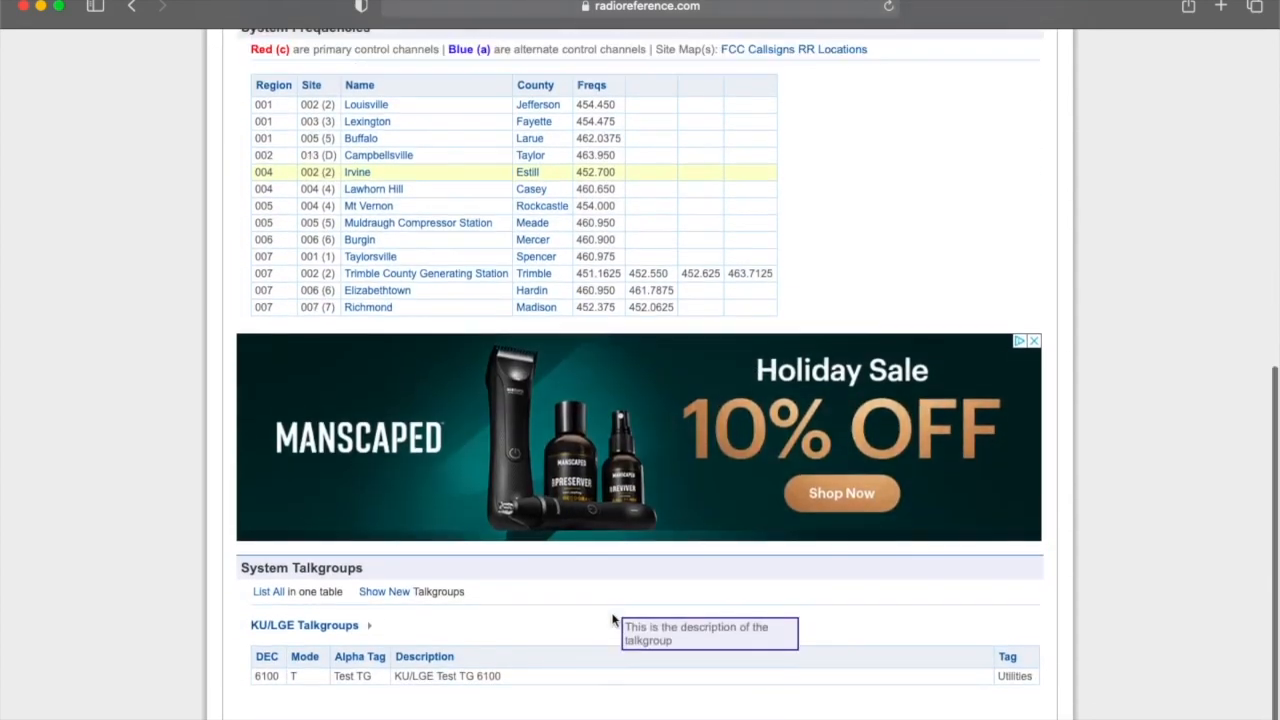
pyautogui.scroll(-1, 614, 620)
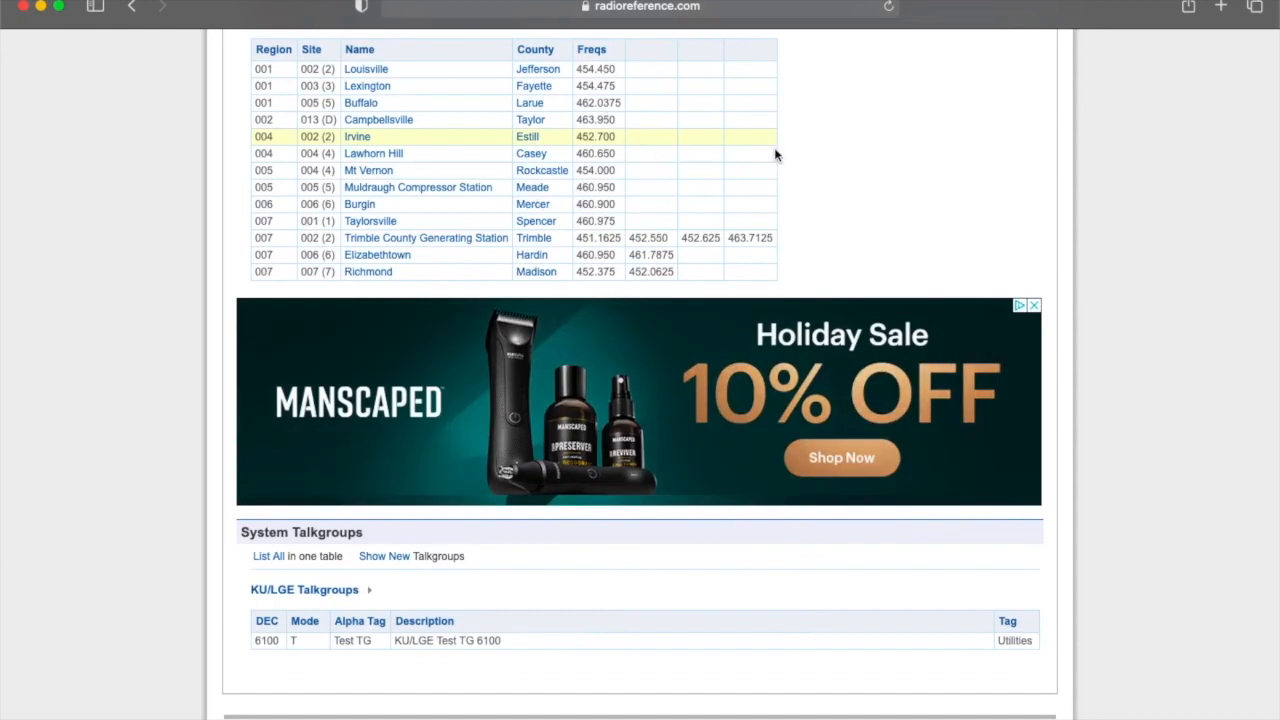
pyautogui.scroll(4, 770, 154)
pyautogui.scroll(3, 600, 180)
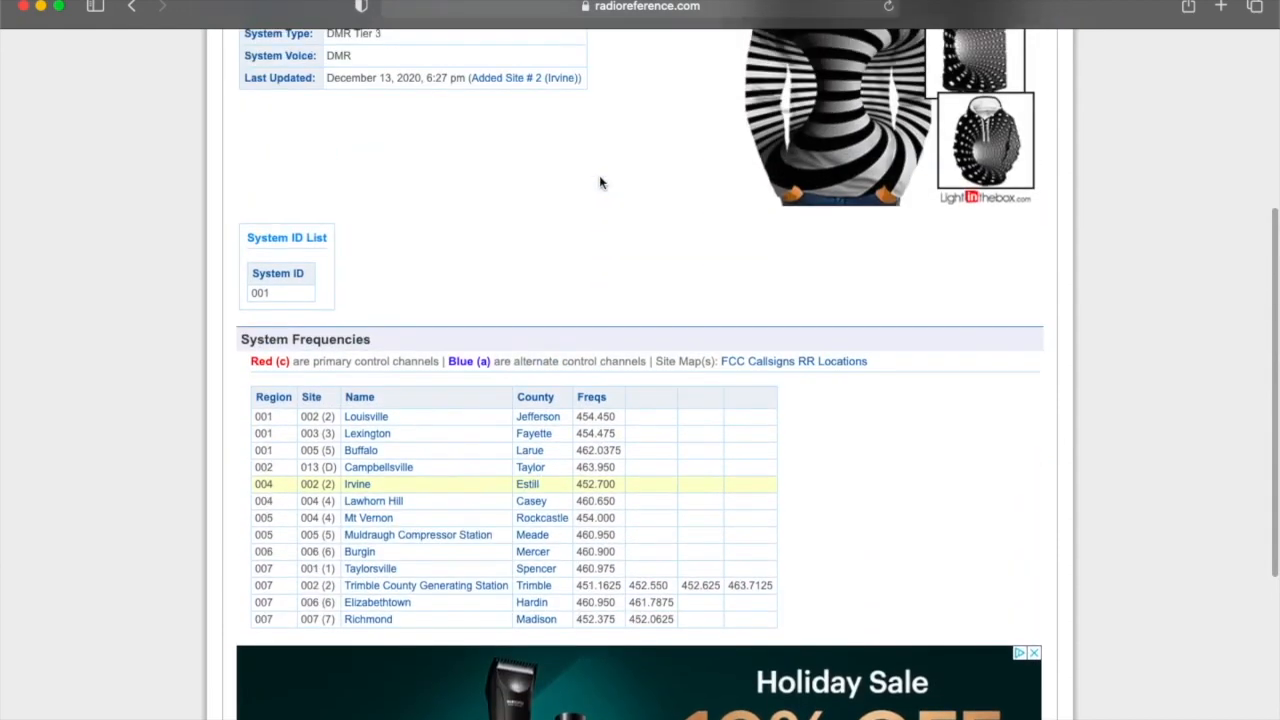
pyautogui.scroll(2, 600, 182)
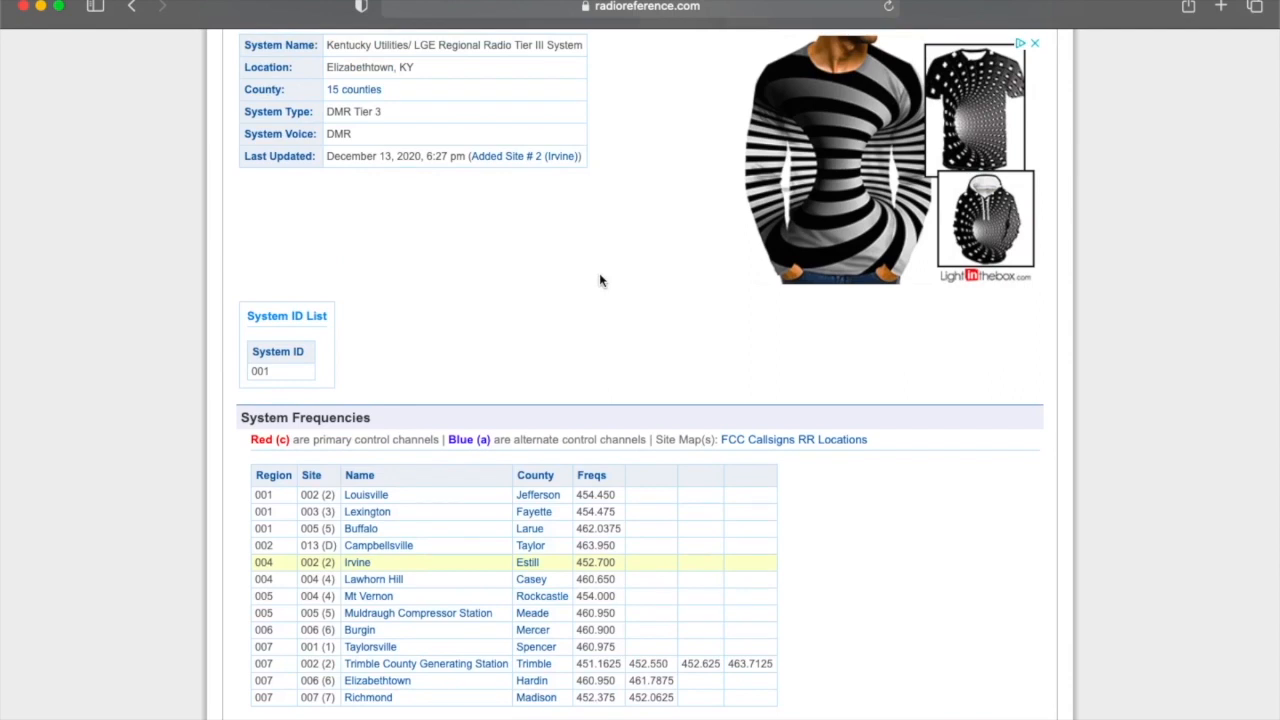
pyautogui.scroll(-3, 611, 306)
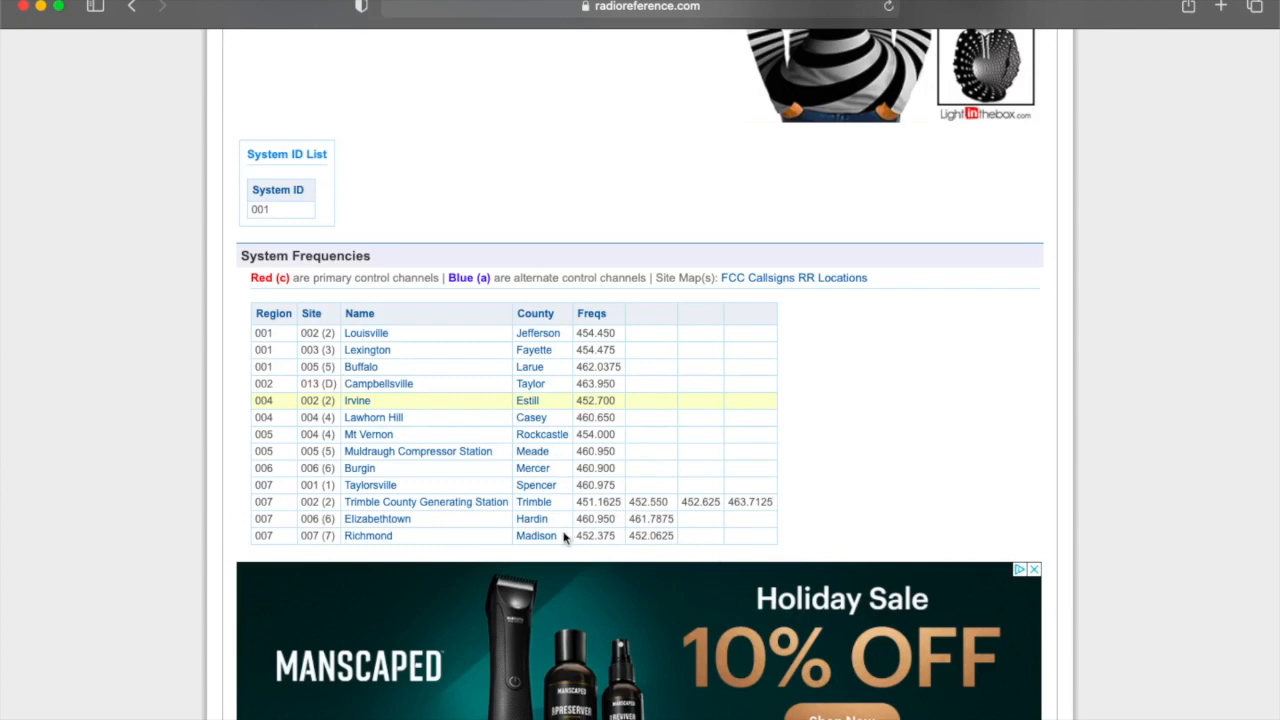
pyautogui.click(380, 536)
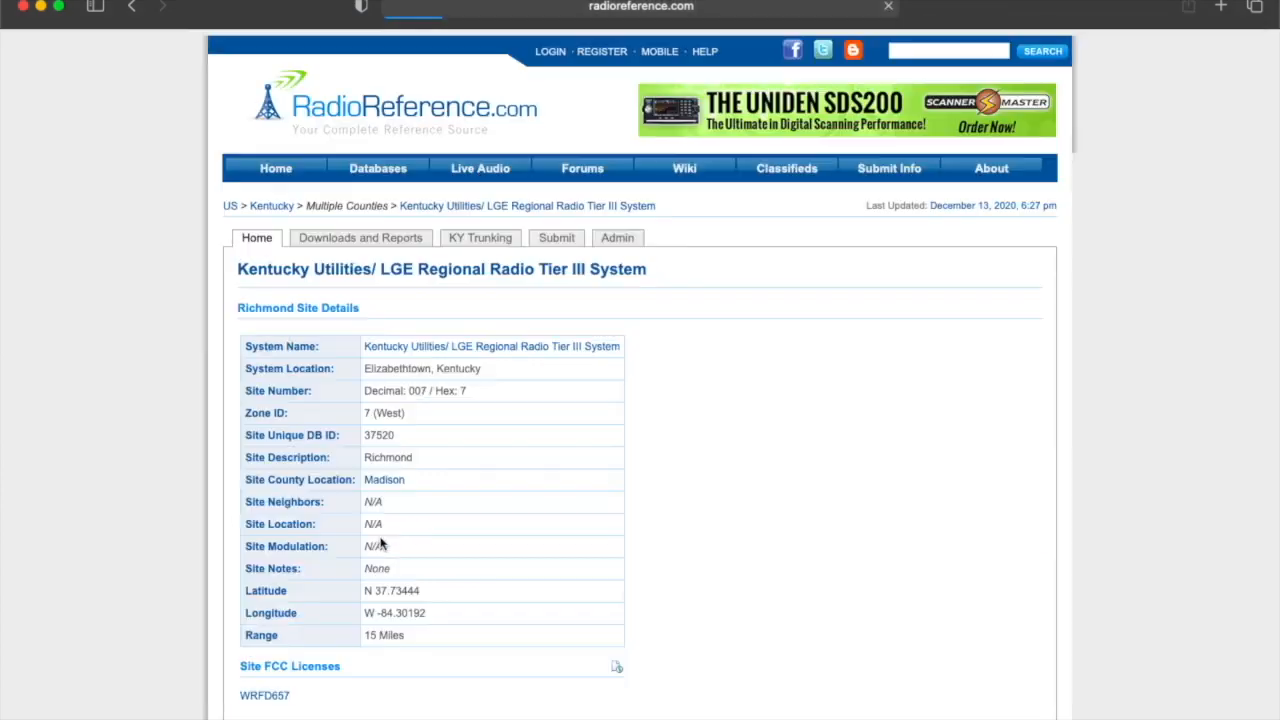
# Review the Richmond site's WRFD657 FCC licence record, then return to the site details.
pyautogui.scroll(-5, 481, 527)
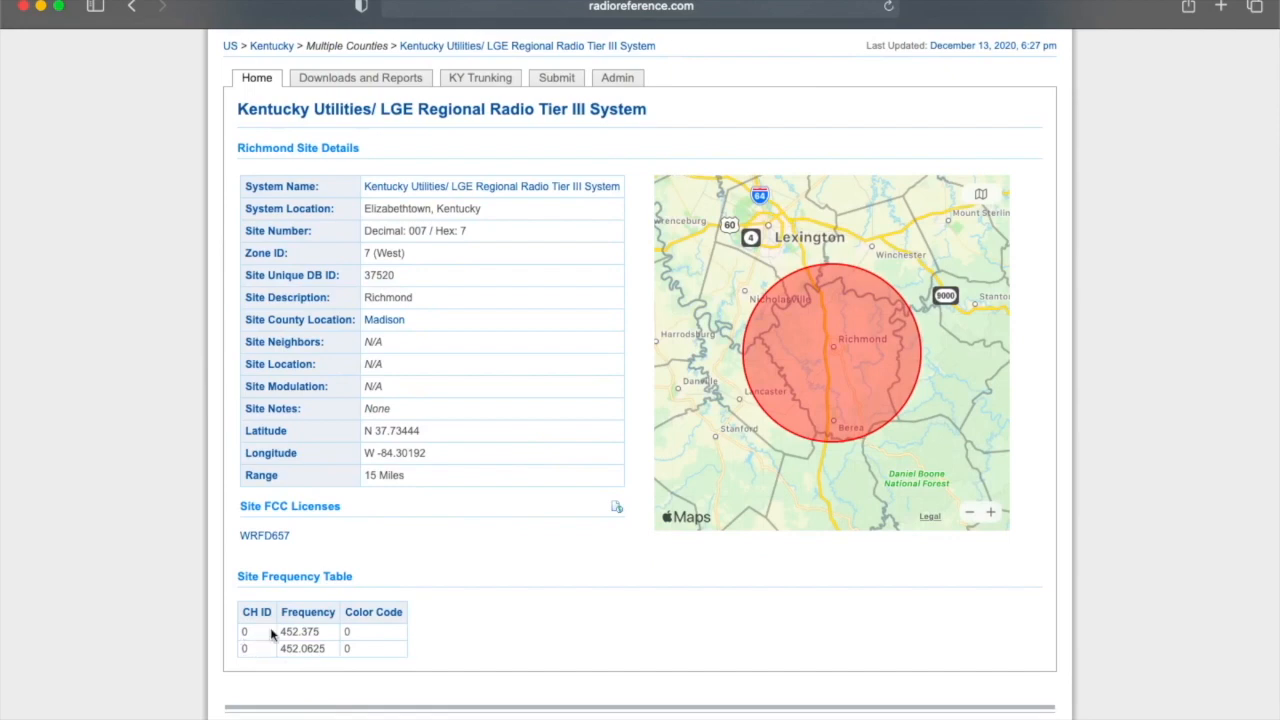
pyautogui.click(256, 538)
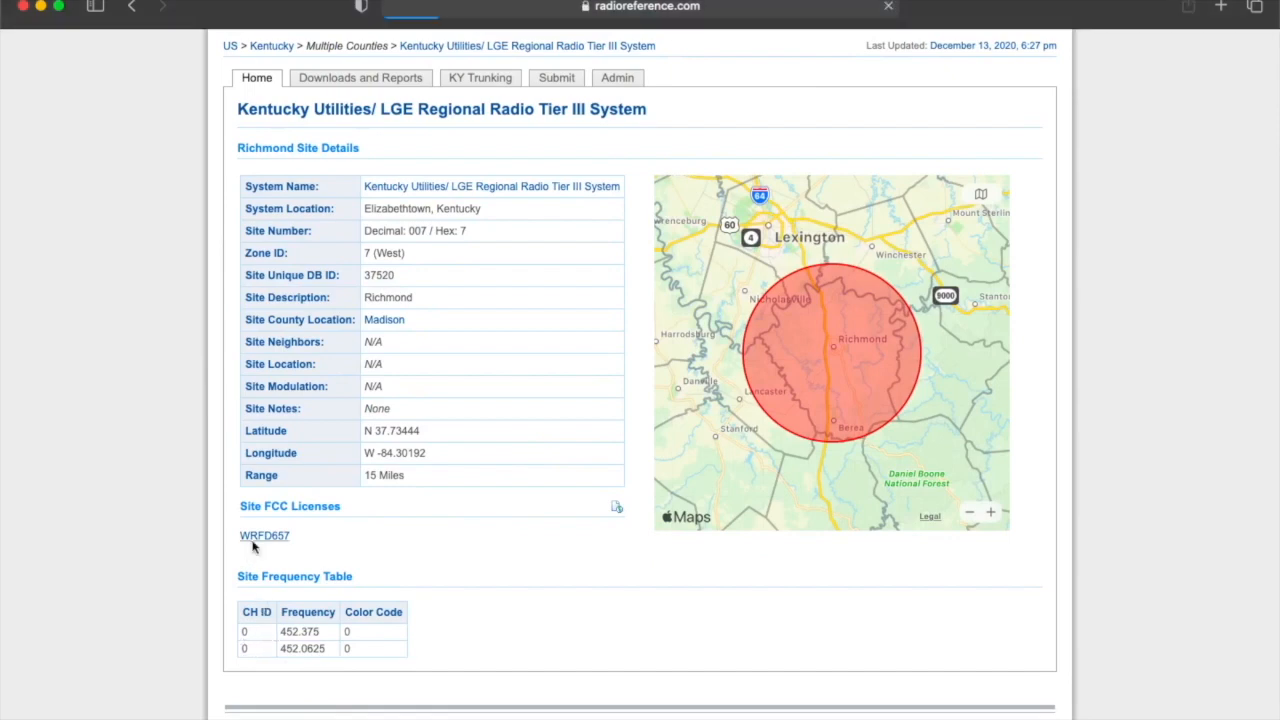
pyautogui.scroll(-5, 382, 530)
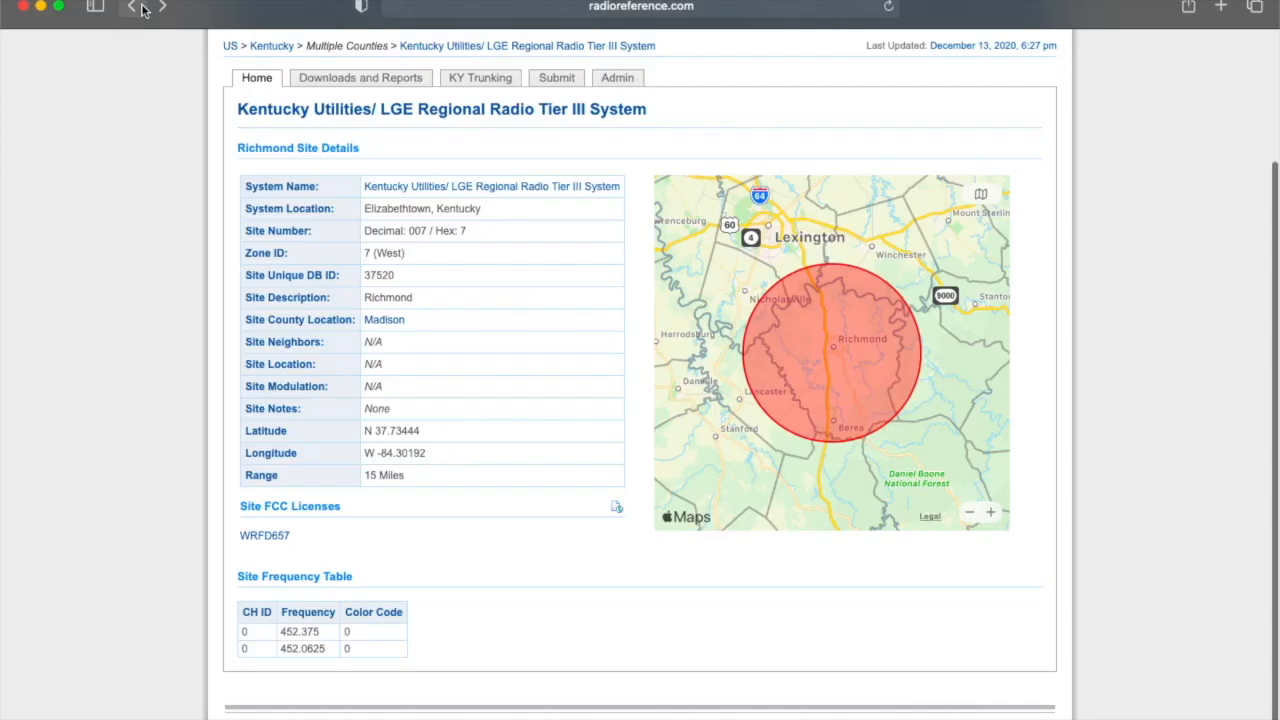
pyautogui.click(131, 7)
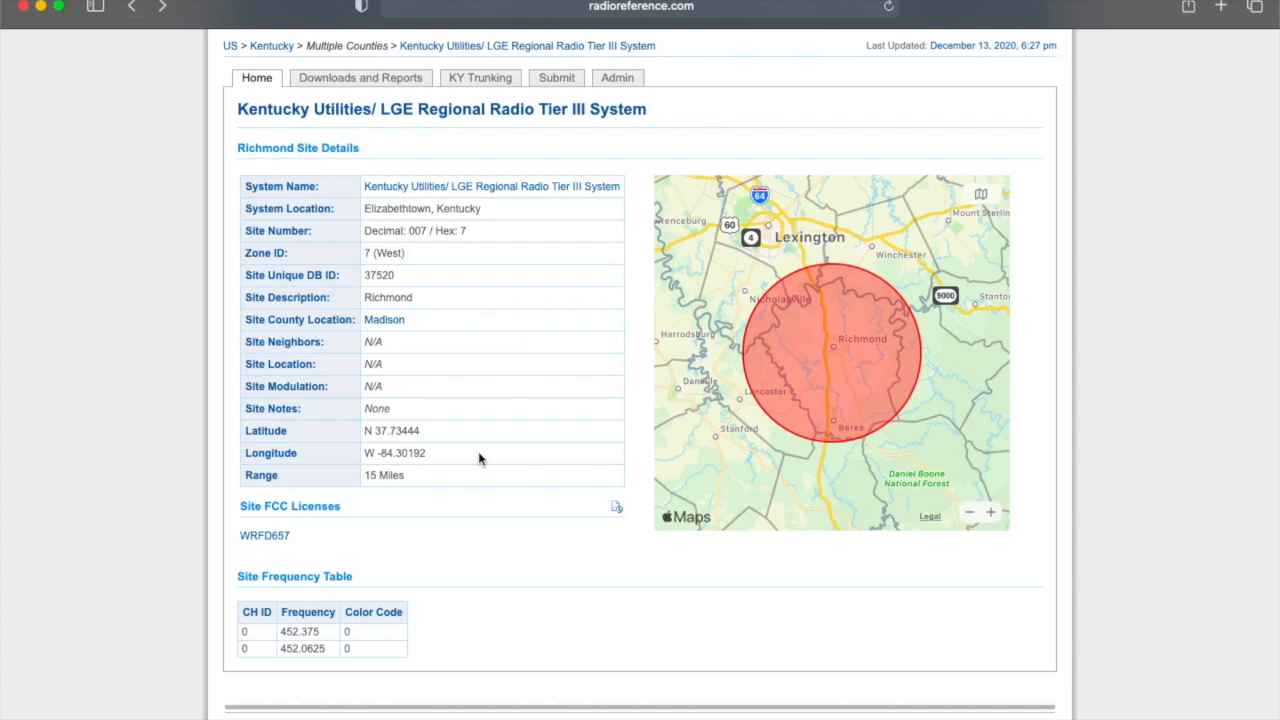
# Bring sdrtrunk's Playlist Editor with its empty Channels list back to the front.
pyautogui.moveTo(626, 716)
pyautogui.click(1091, 706)
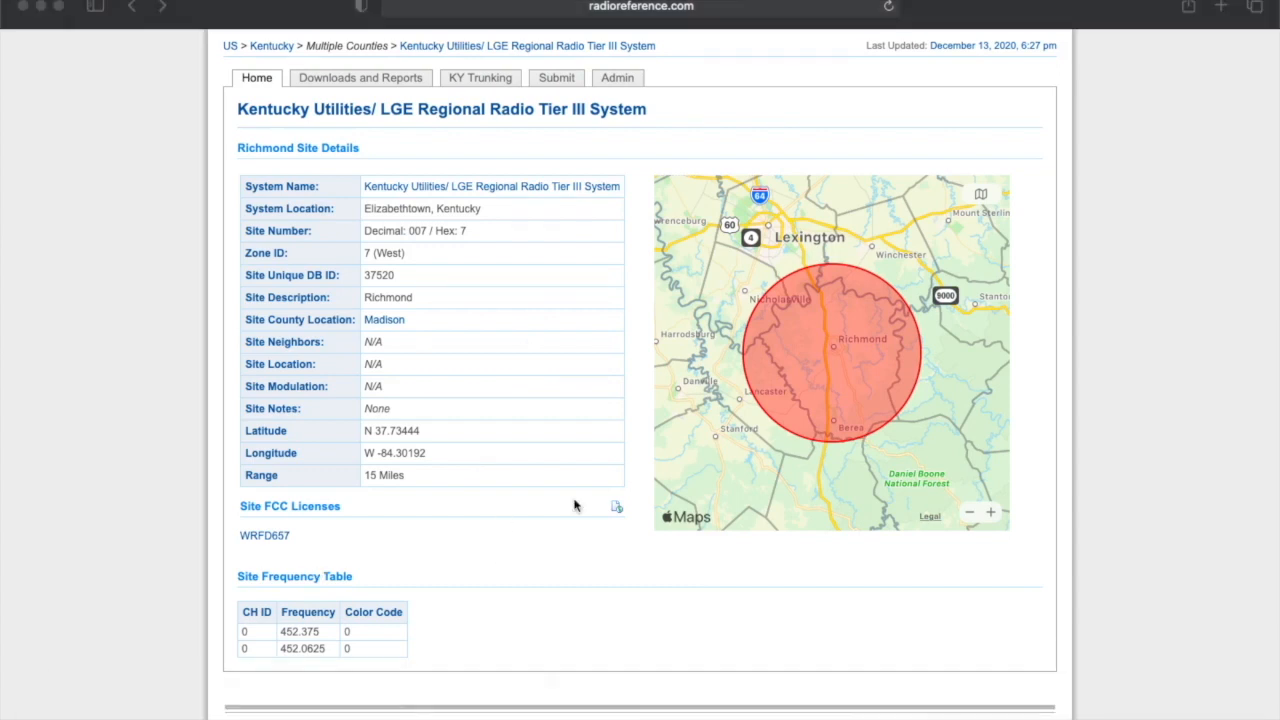
pyautogui.moveTo(1205, 712)
pyautogui.click(958, 712)
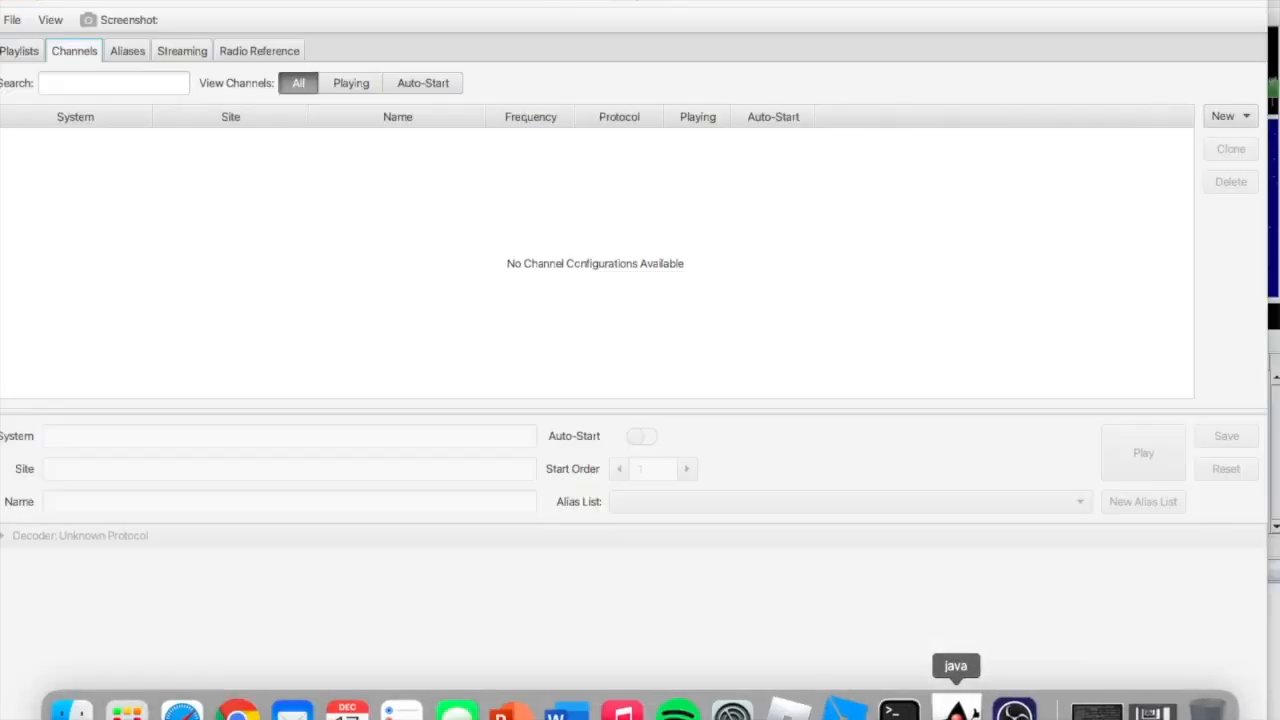
# Place the sdrtrunk channel editor beside the Safari Richmond site page and show the New decoder types.
pyautogui.moveTo(503, 3); pyautogui.dragTo(607, 2)
pyautogui.moveTo(1205, 712)
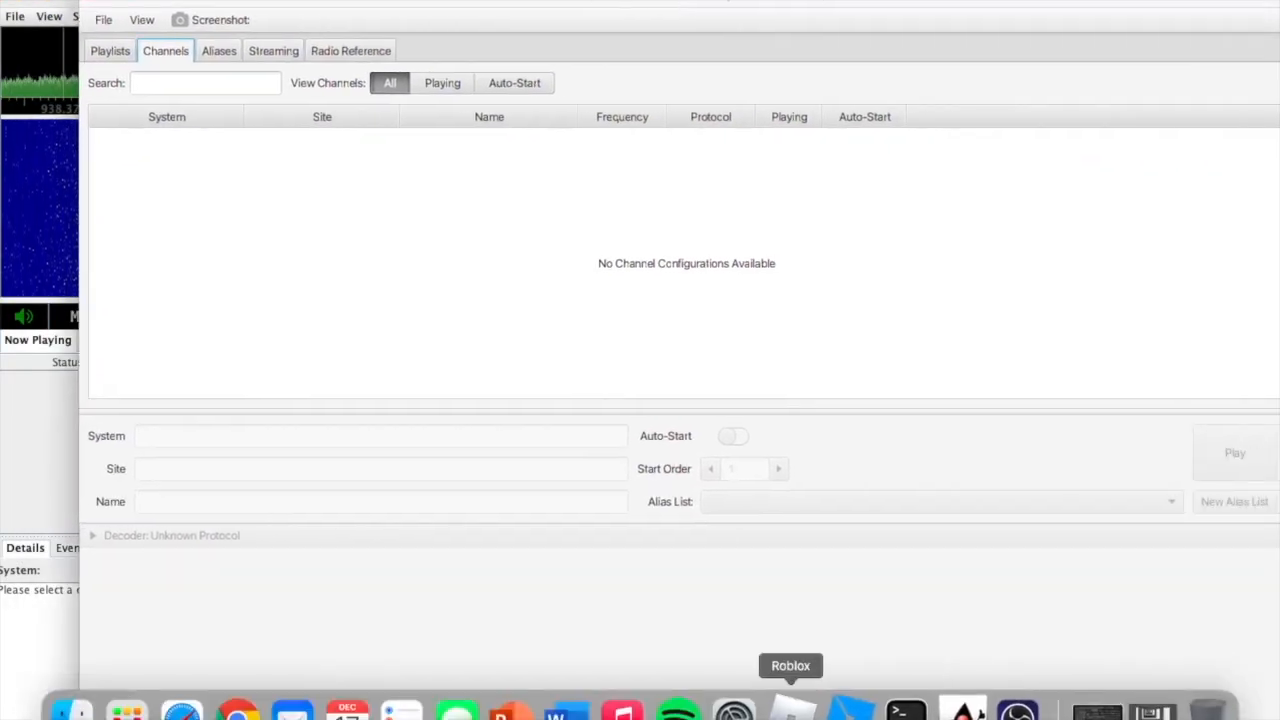
pyautogui.click(183, 712)
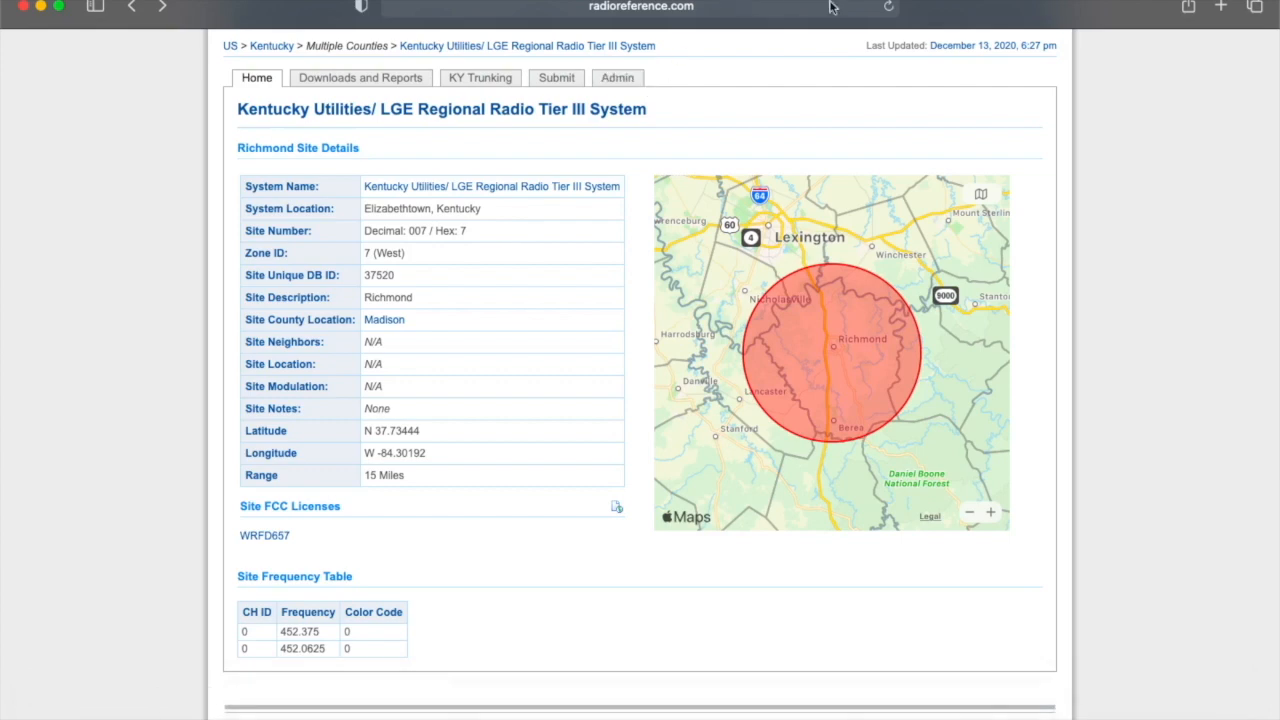
pyautogui.moveTo(923, 12); pyautogui.dragTo(875, 2)
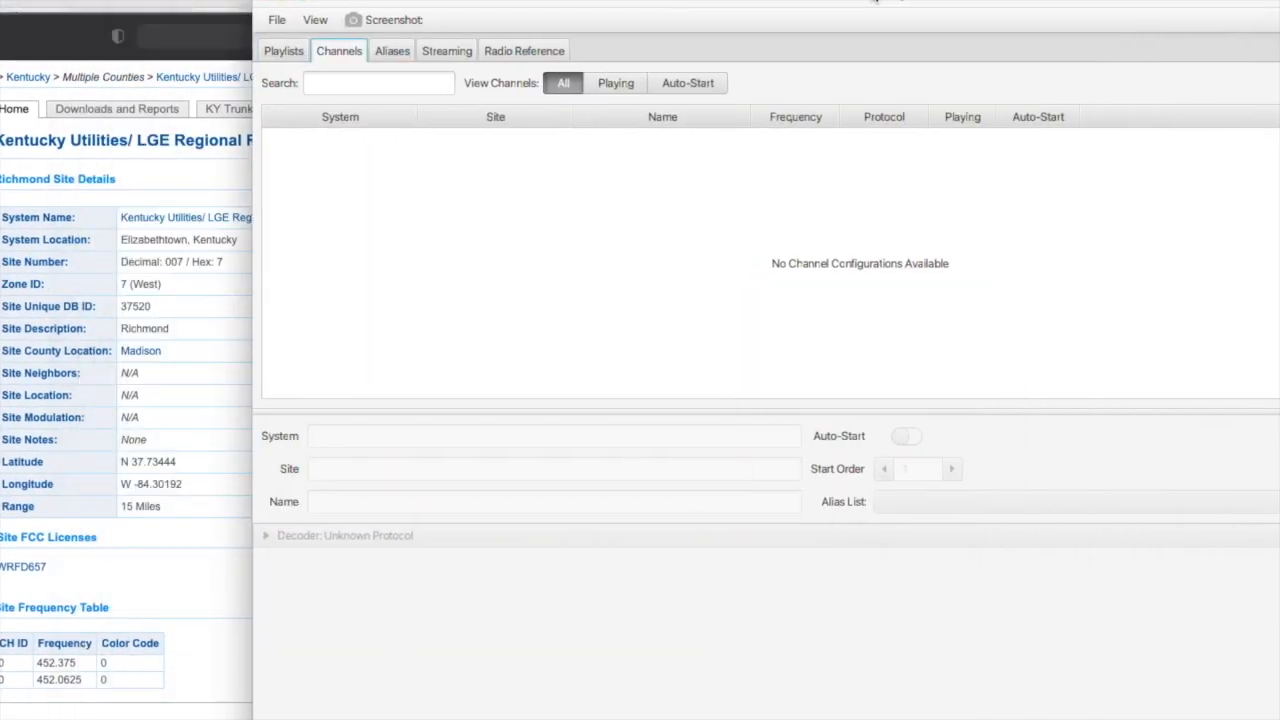
pyautogui.moveTo(617, 10); pyautogui.dragTo(317, 10)
pyautogui.click(1191, 121)
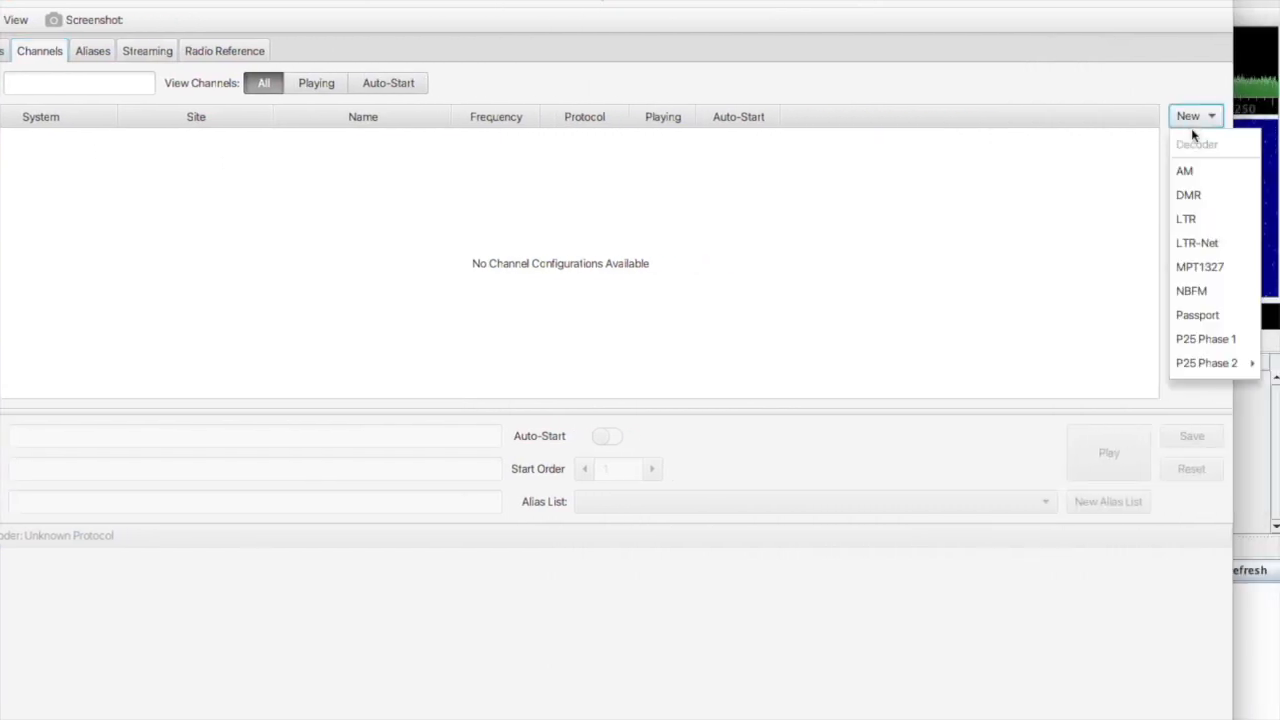
# Create a new DMR channel with system KU, site Richmond and name KU.
pyautogui.click(1188, 195)
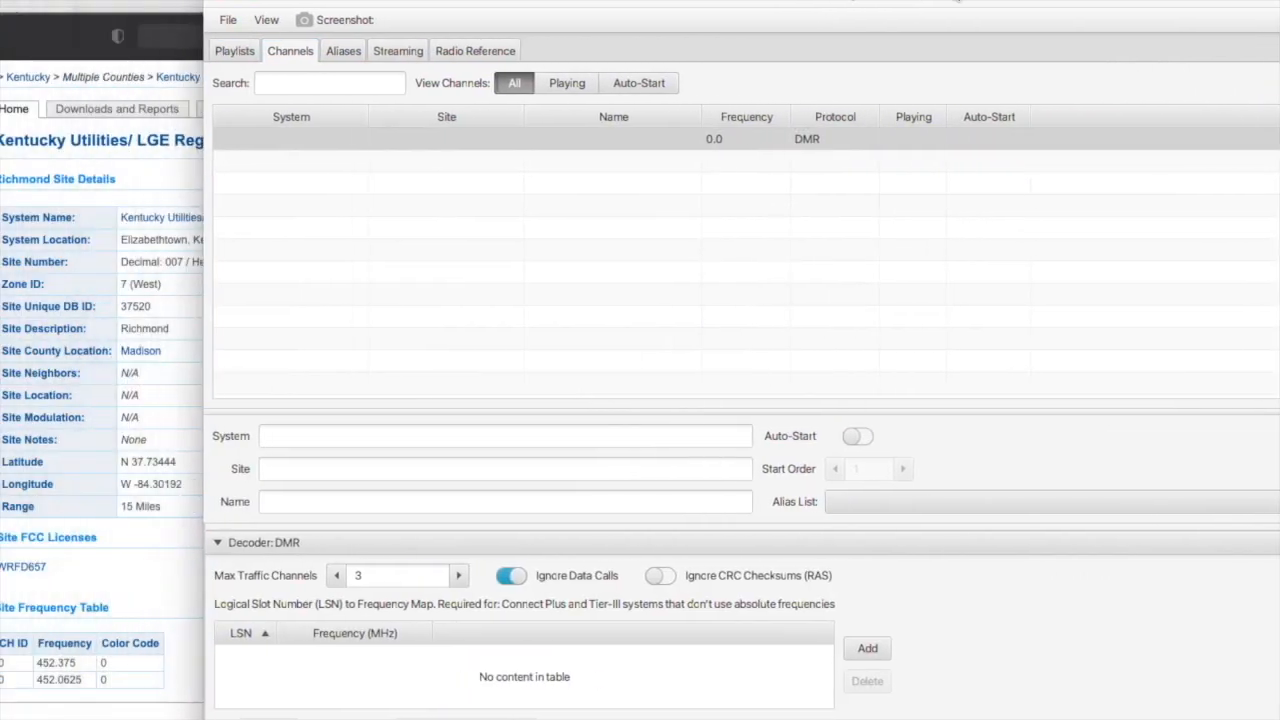
pyautogui.click(375, 437)
pyautogui.write('KU')
pyautogui.click(338, 463)
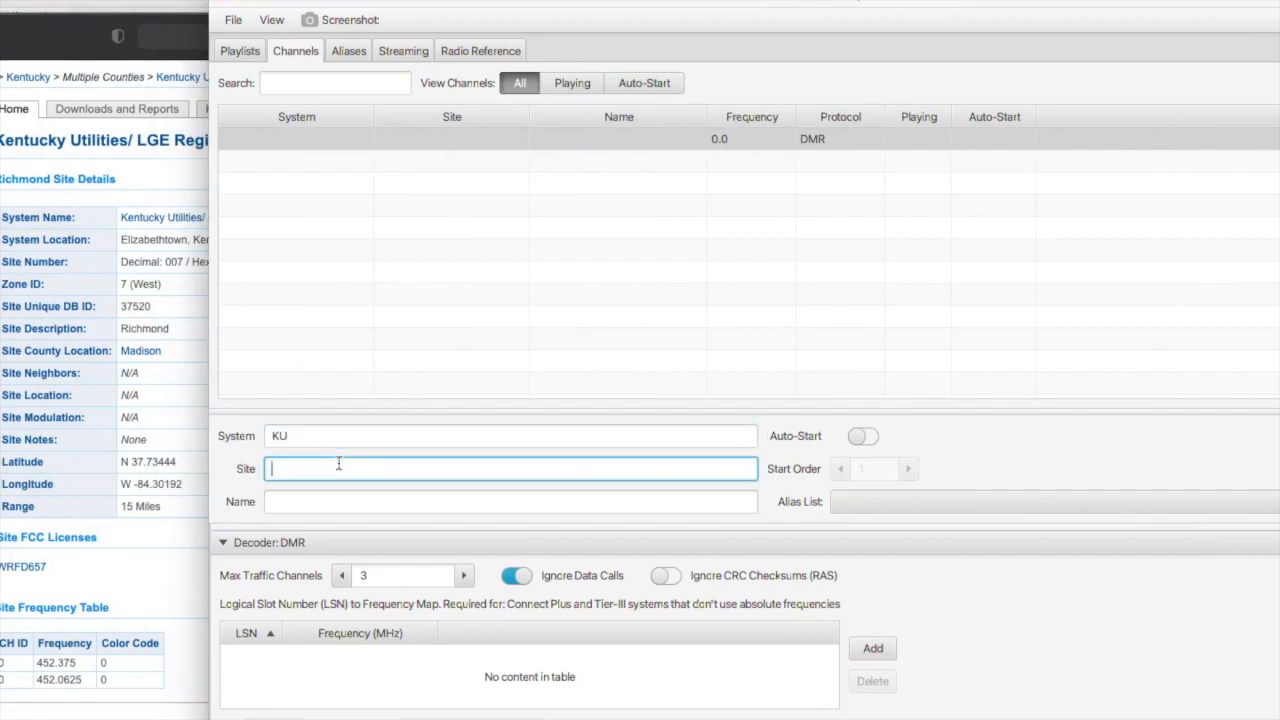
pyautogui.write('Richmond')
pyautogui.press('BackSpace')
pyautogui.press('BackSpace')
pyautogui.press('BackSpace')
pyautogui.press('BackSpace')
pyautogui.write('hmond')
pyautogui.click(302, 504)
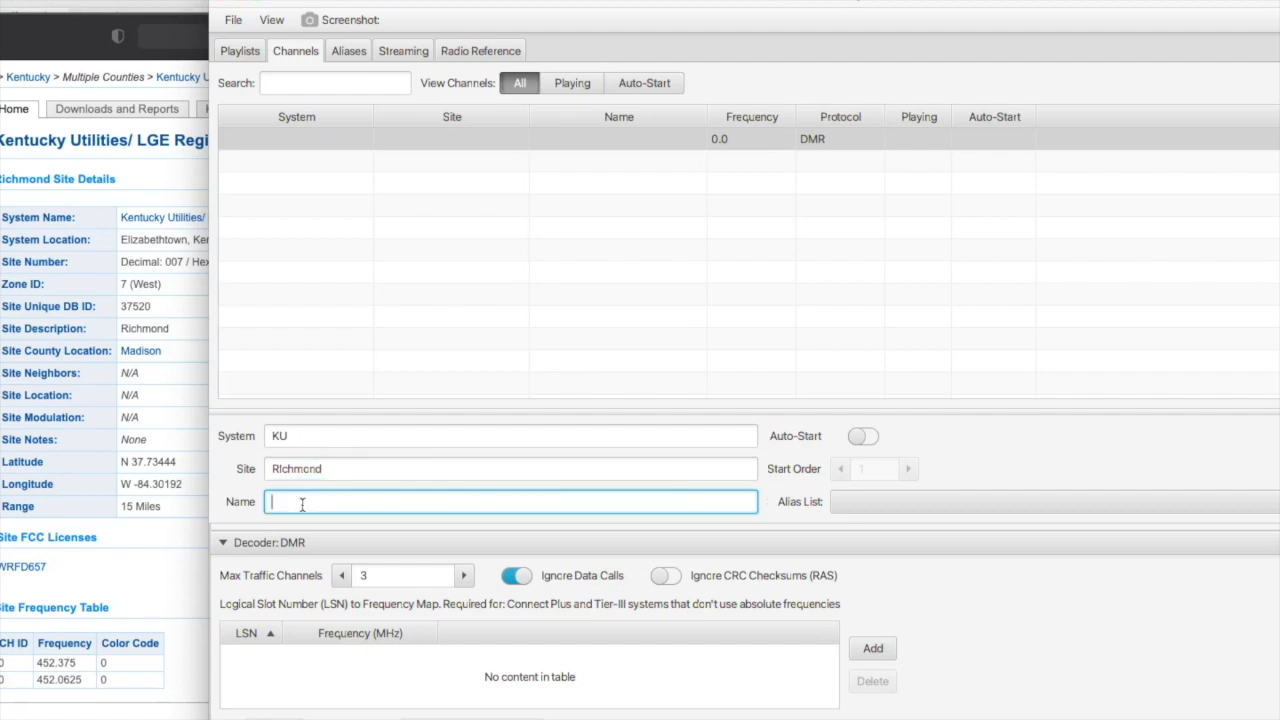
pyautogui.write('KU')
# Add the frequencies 452.375 and 452.0625 MHz to the KU channel.
pyautogui.scroll(-1, 848, 596)
pyautogui.scroll(1, 848, 596)
pyautogui.scroll(3, 846, 590)
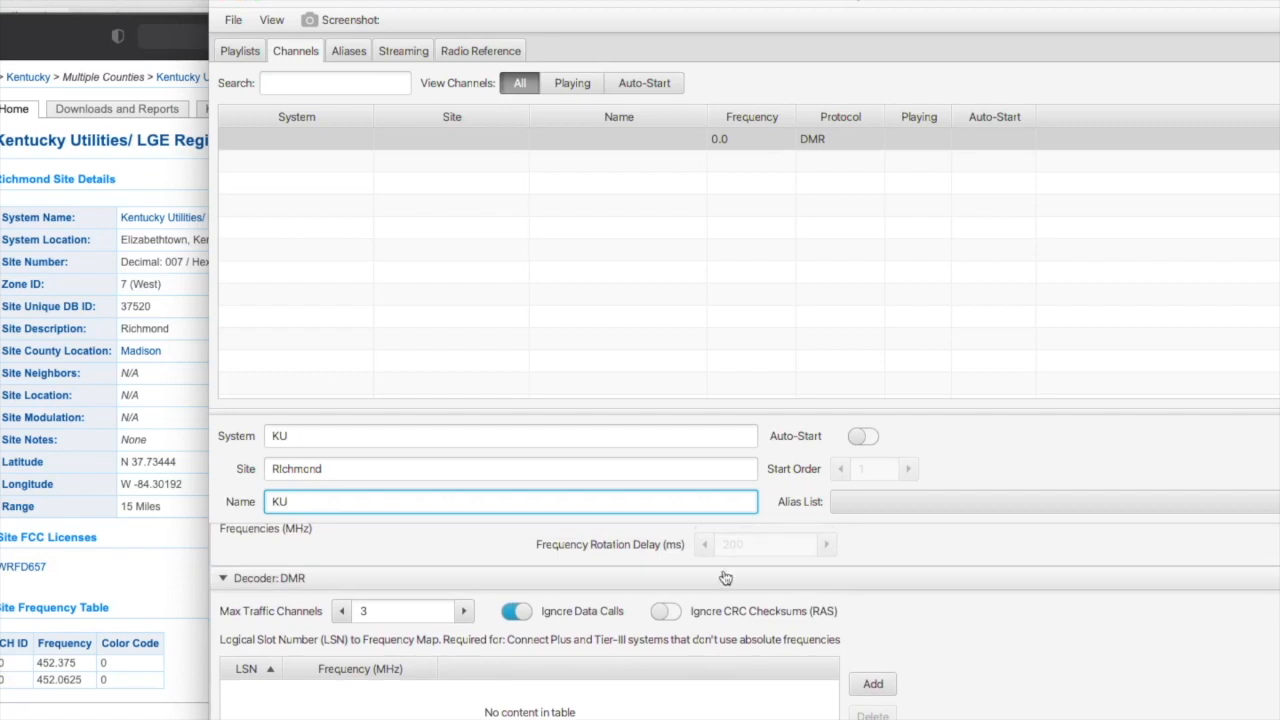
pyautogui.click(434, 561)
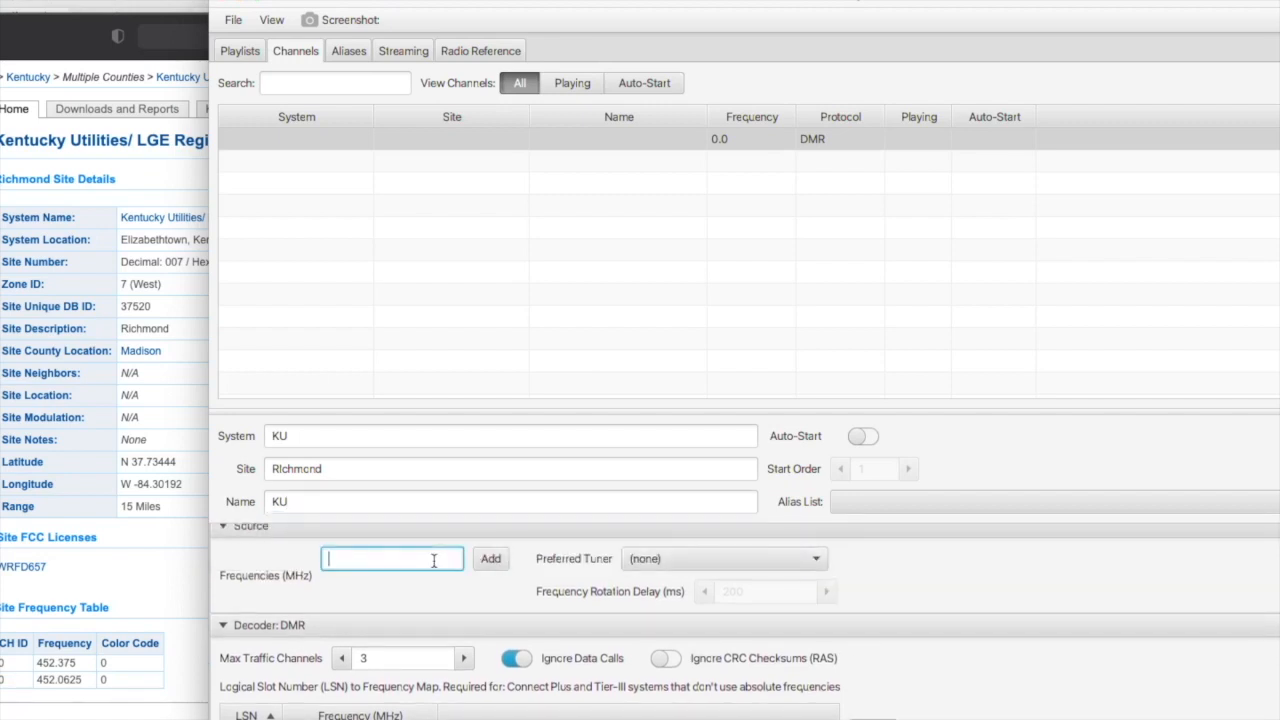
pyautogui.write('452.375')
pyautogui.click(487, 562)
pyautogui.click(391, 589)
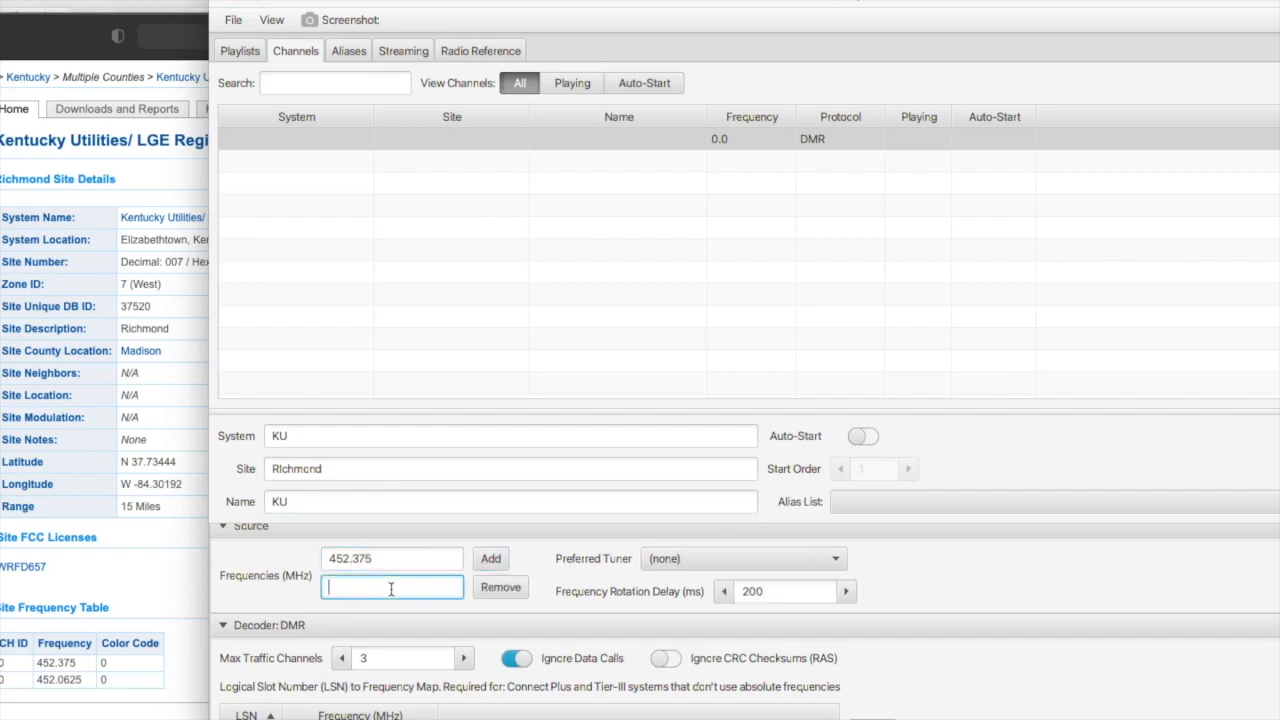
pyautogui.write('452.0625')
# Map LSN 1 to 452.375 and LSN 2 to 452.0625 MHz, then save and play the channel.
pyautogui.scroll(-3, 445, 651)
pyautogui.click(873, 706)
pyautogui.scroll(-2, 886, 655)
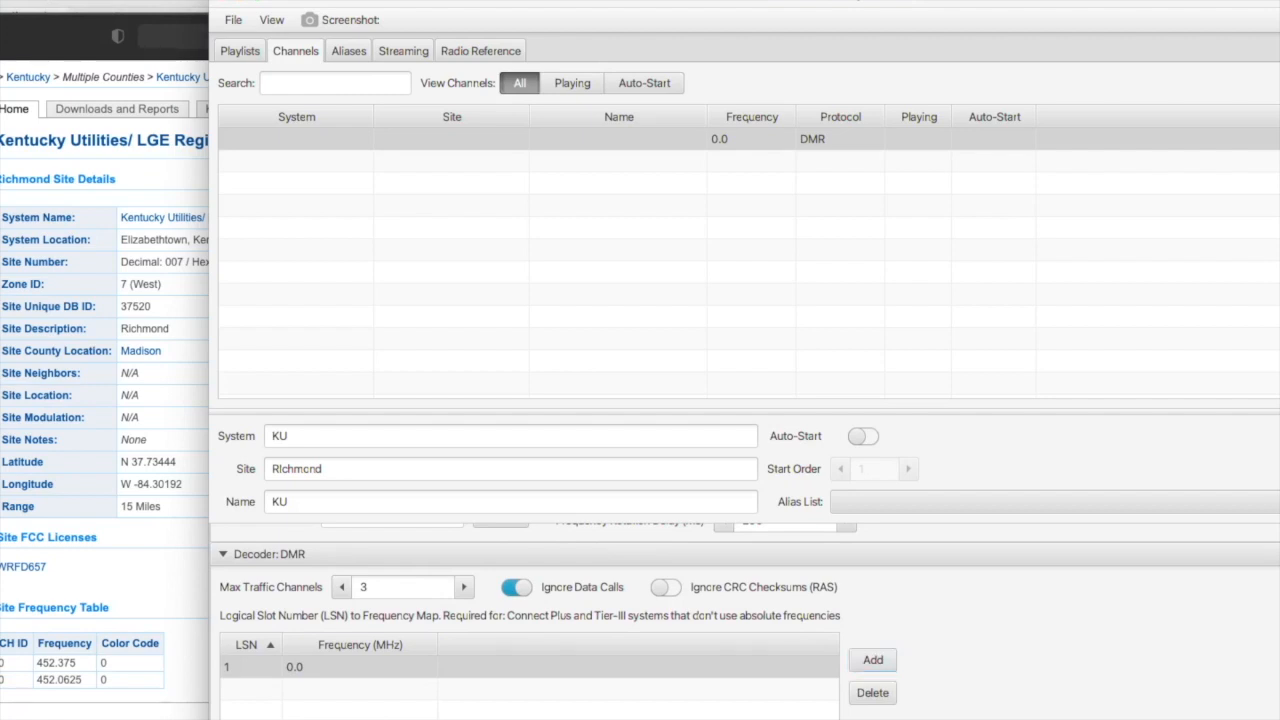
pyautogui.write('52.375')
pyautogui.scroll(-2, 751, 678)
pyautogui.click(876, 613)
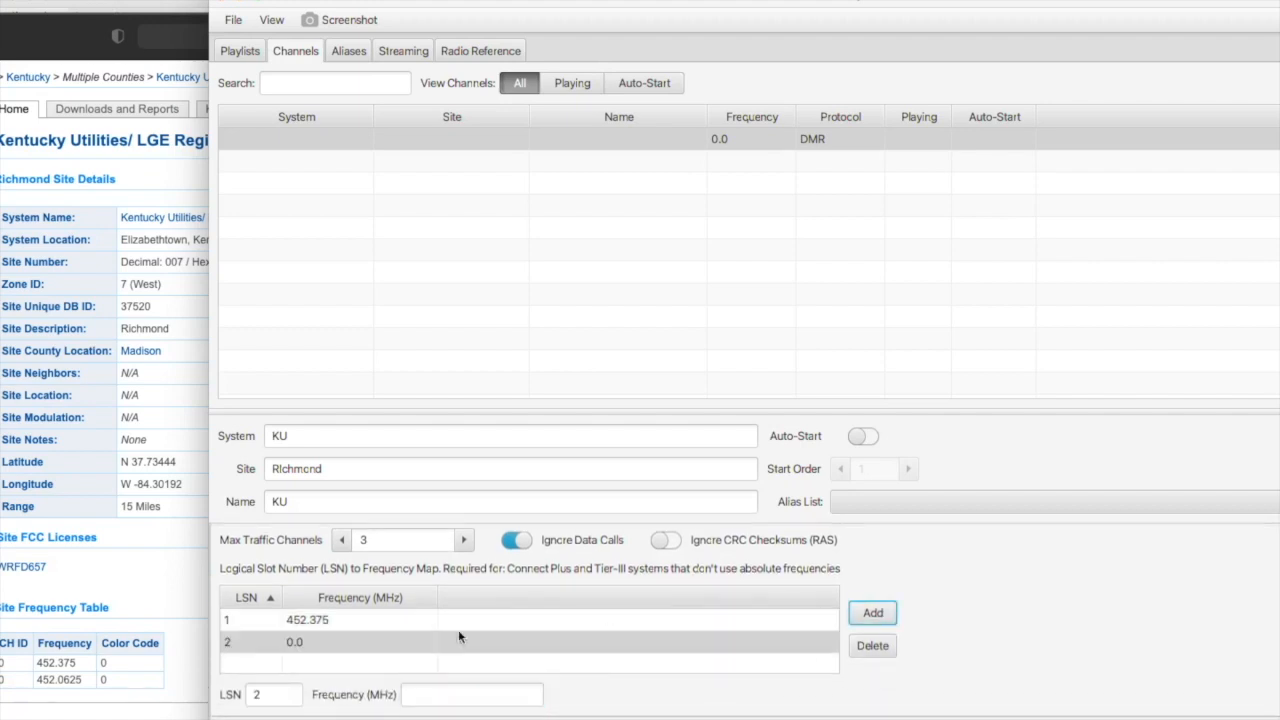
pyautogui.click(422, 694)
pyautogui.write('452.0')
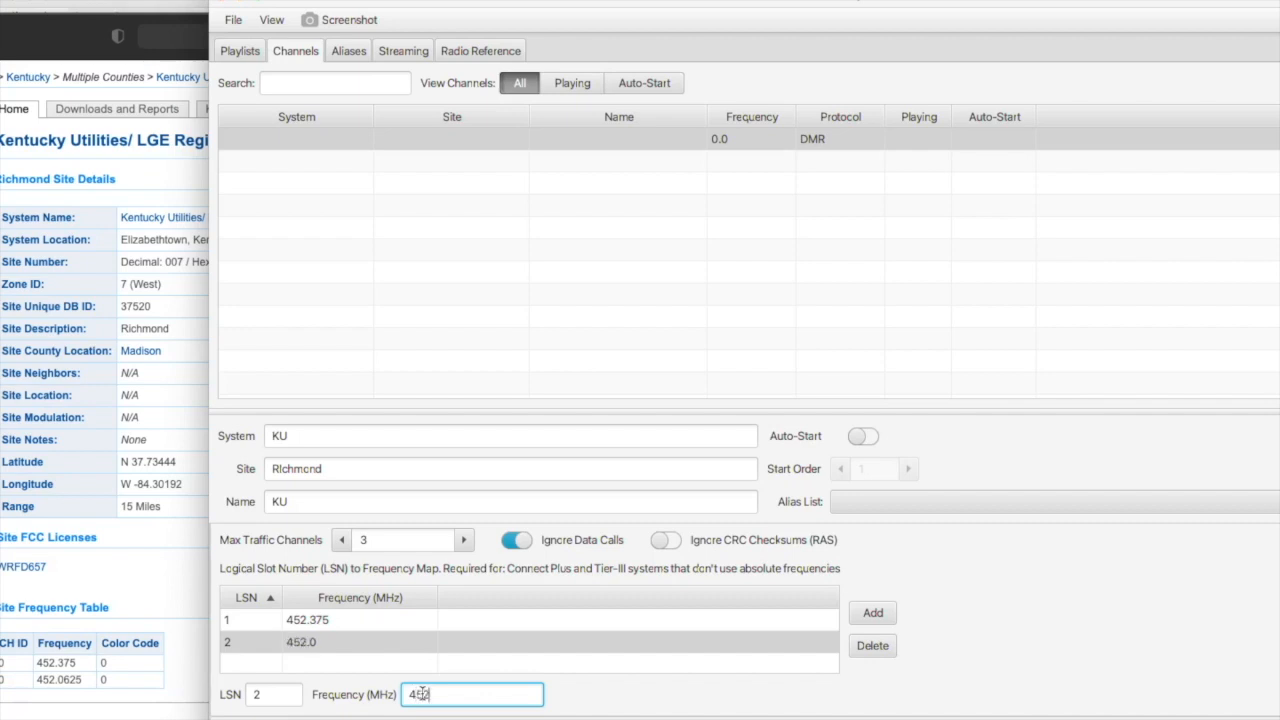
pyautogui.write('625')
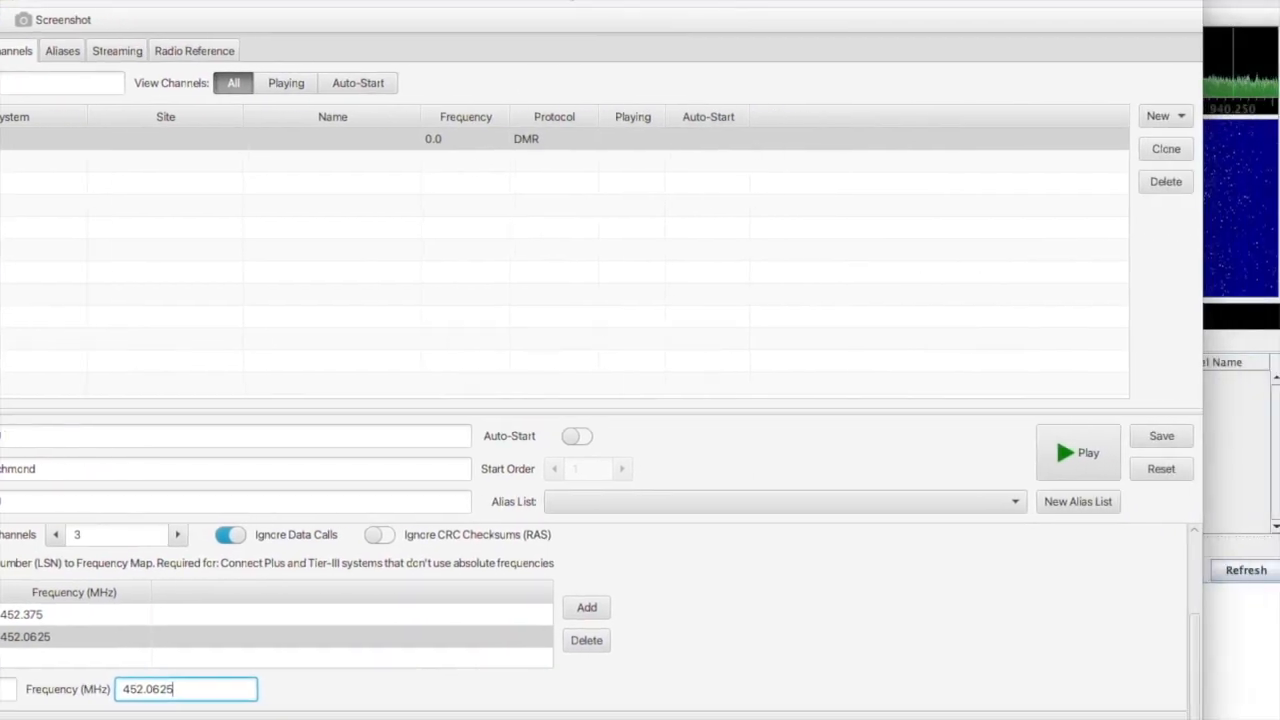
pyautogui.click(1156, 444)
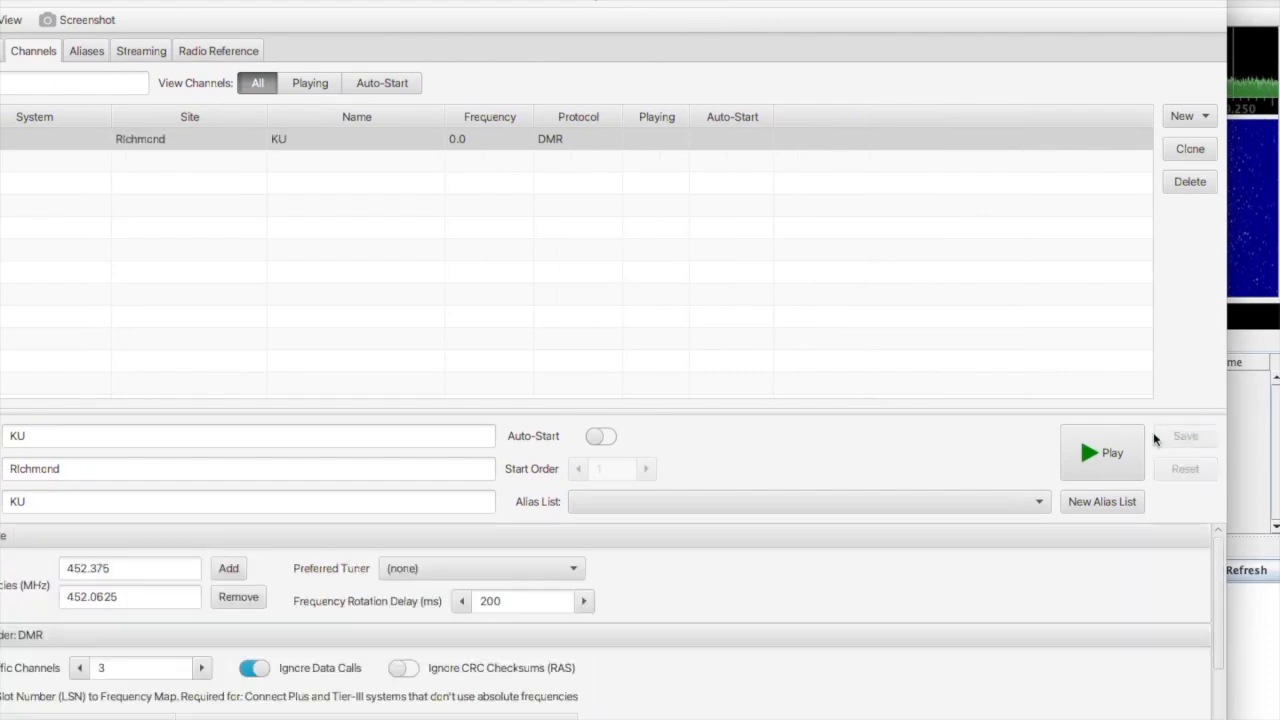
pyautogui.click(1088, 458)
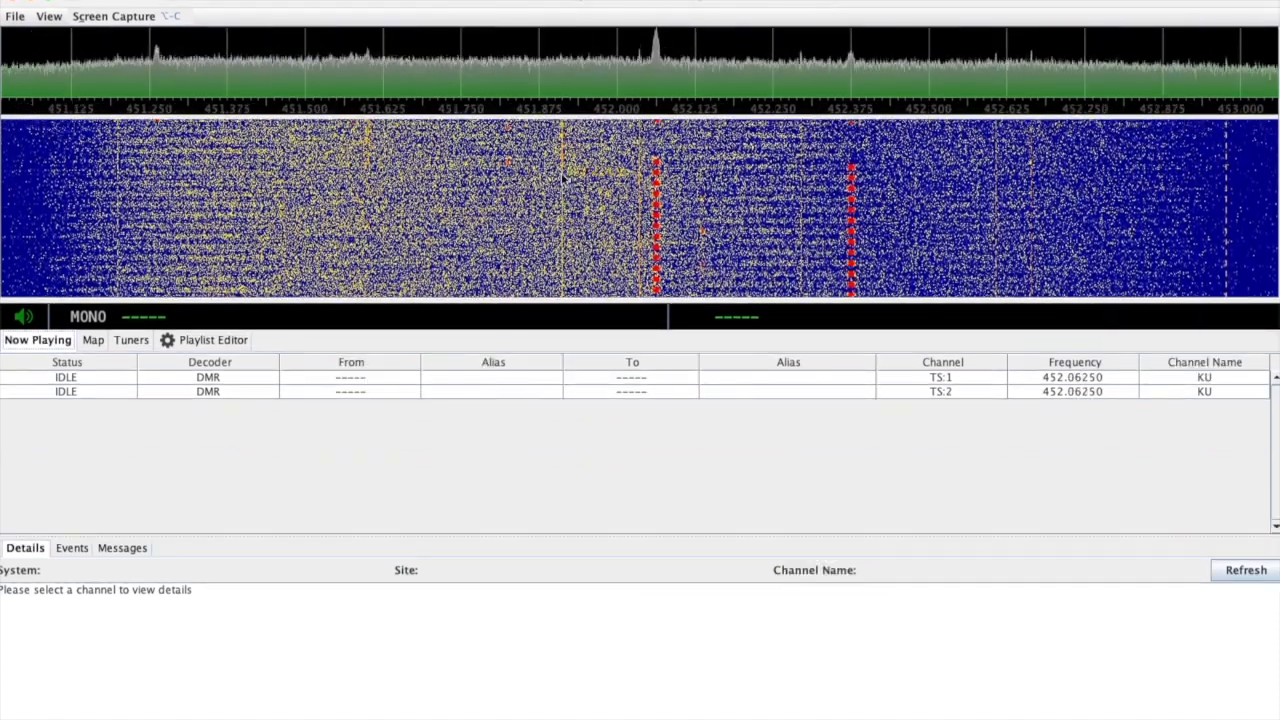
# Bring the main sdrtrunk window into view, showing KU idle on TS:1 and TS:2 at 452.06250 MHz.
pyautogui.moveTo(900, 714)
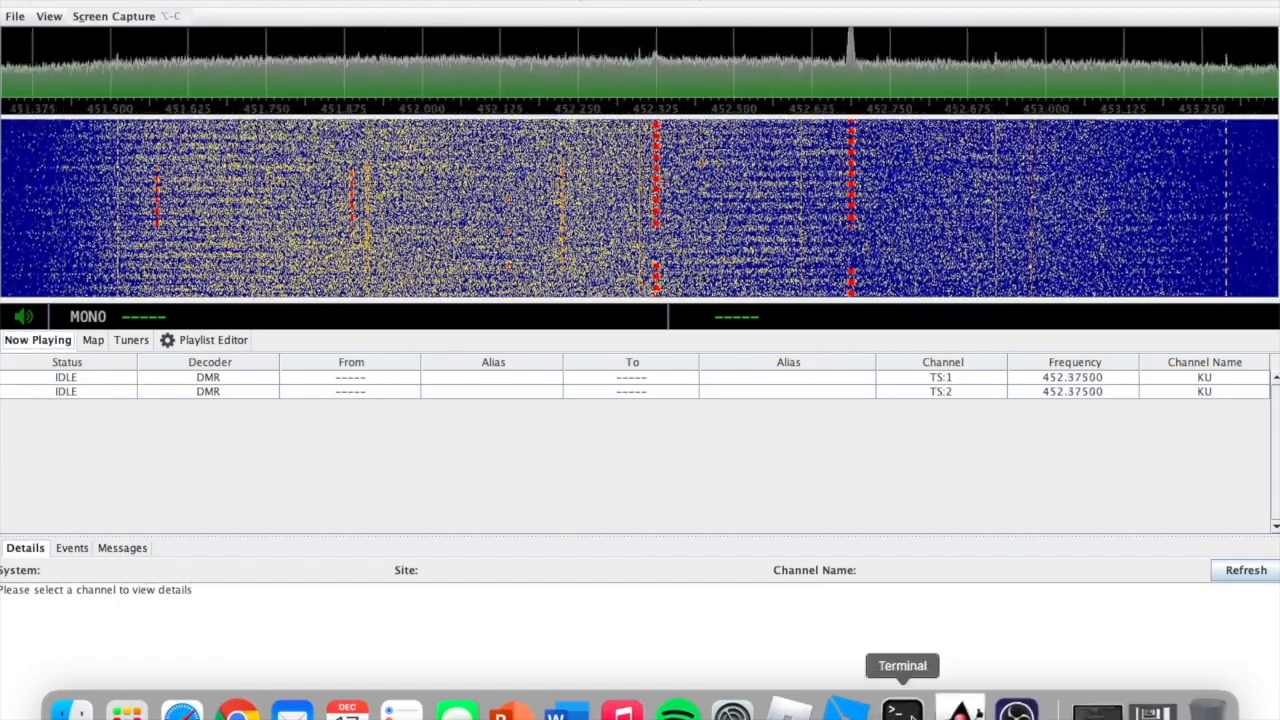
pyautogui.moveTo(424, 3); pyautogui.dragTo(391, 24)
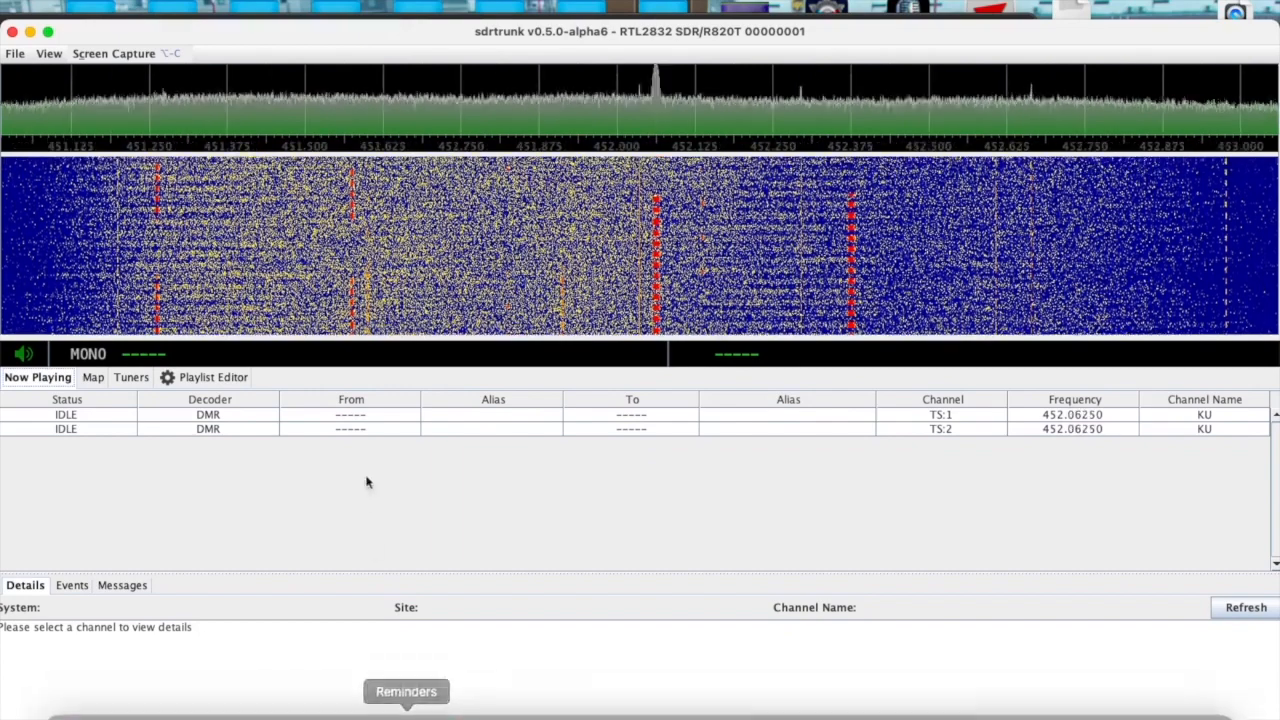
# Reduce the KU channel's frequency list to the single value 452.0625 MHz.
pyautogui.click(232, 377)
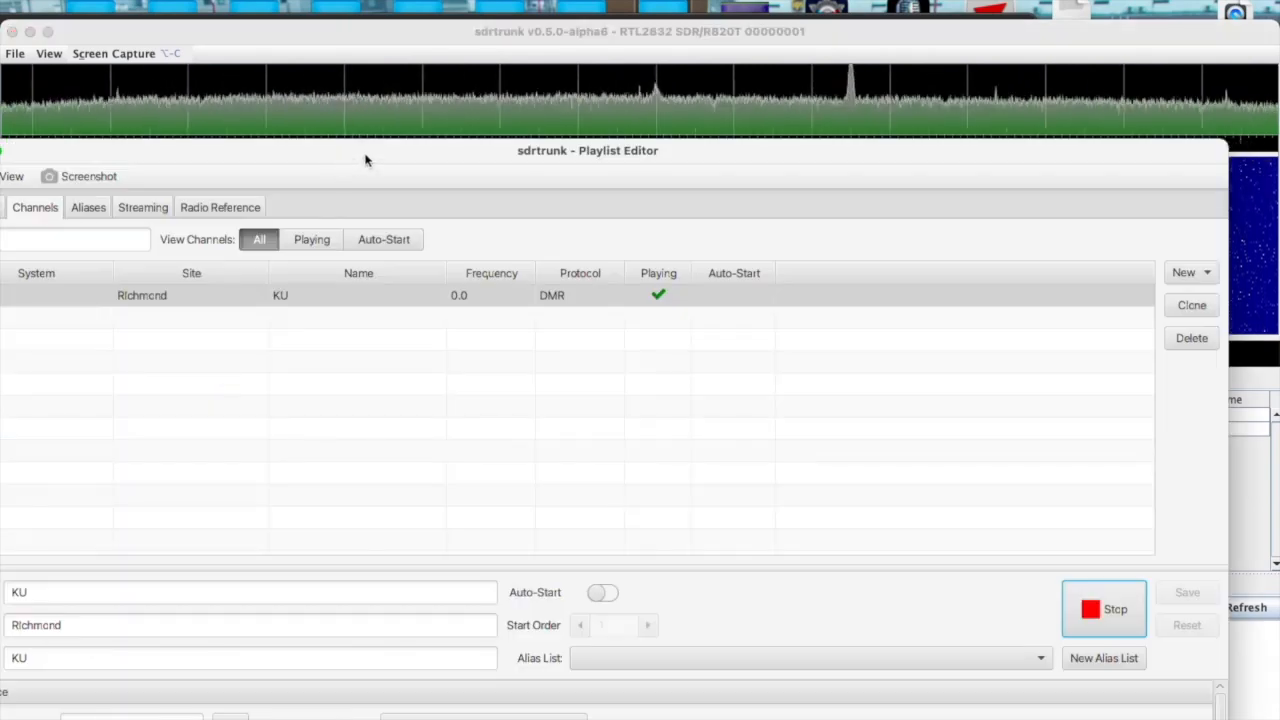
pyautogui.moveTo(432, 157); pyautogui.dragTo(614, 53)
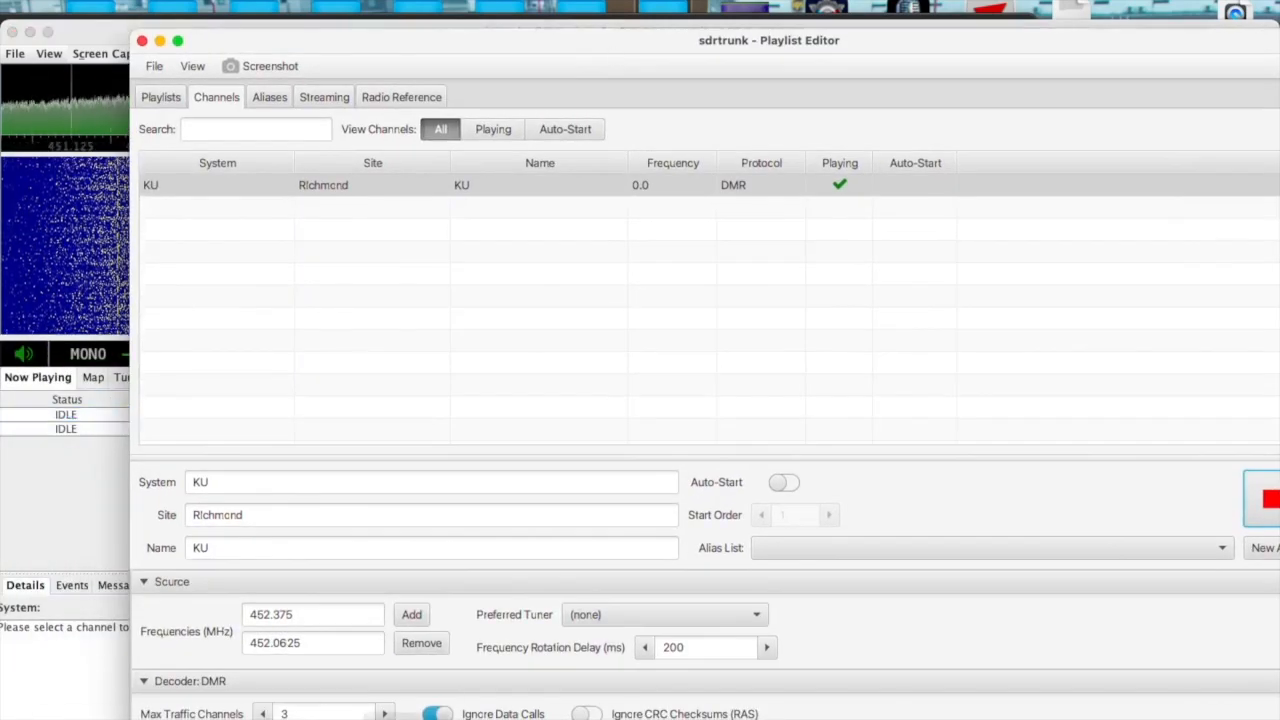
pyautogui.moveTo(337, 614); pyautogui.dragTo(231, 612)
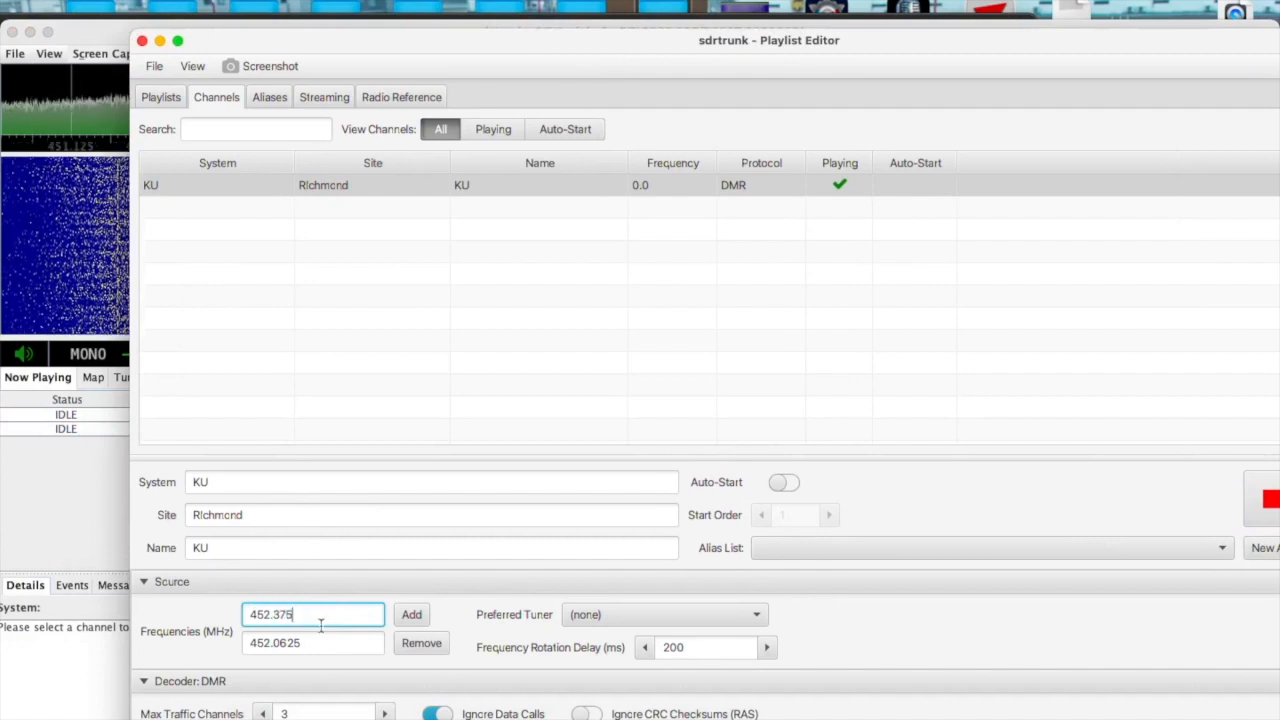
pyautogui.click(414, 643)
pyautogui.press('Return')
pyautogui.click(290, 617)
pyautogui.press('BackSpace')
pyautogui.press('BackSpace')
pyautogui.press('BackSpace')
pyautogui.write('0625')
pyautogui.click(411, 614)
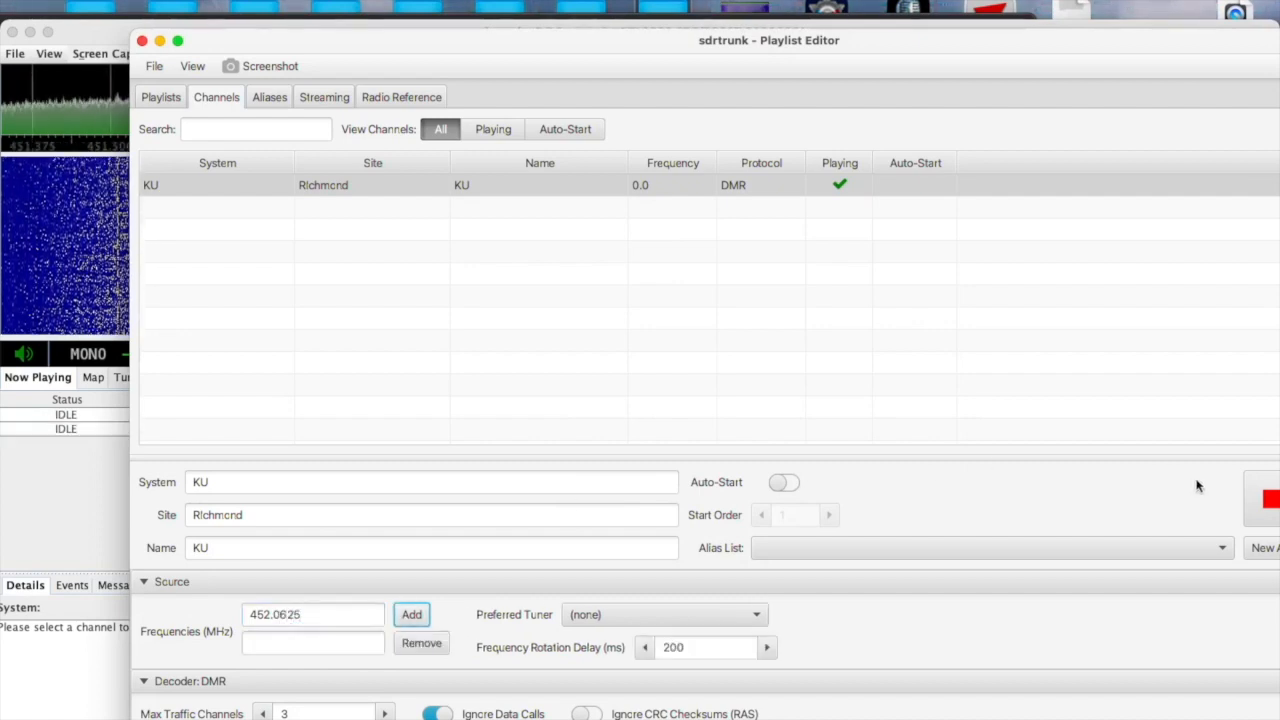
# Save the change, restart the KU channel, and bring the Playlist Editor back in front.
pyautogui.moveTo(801, 51); pyautogui.dragTo(600, 30)
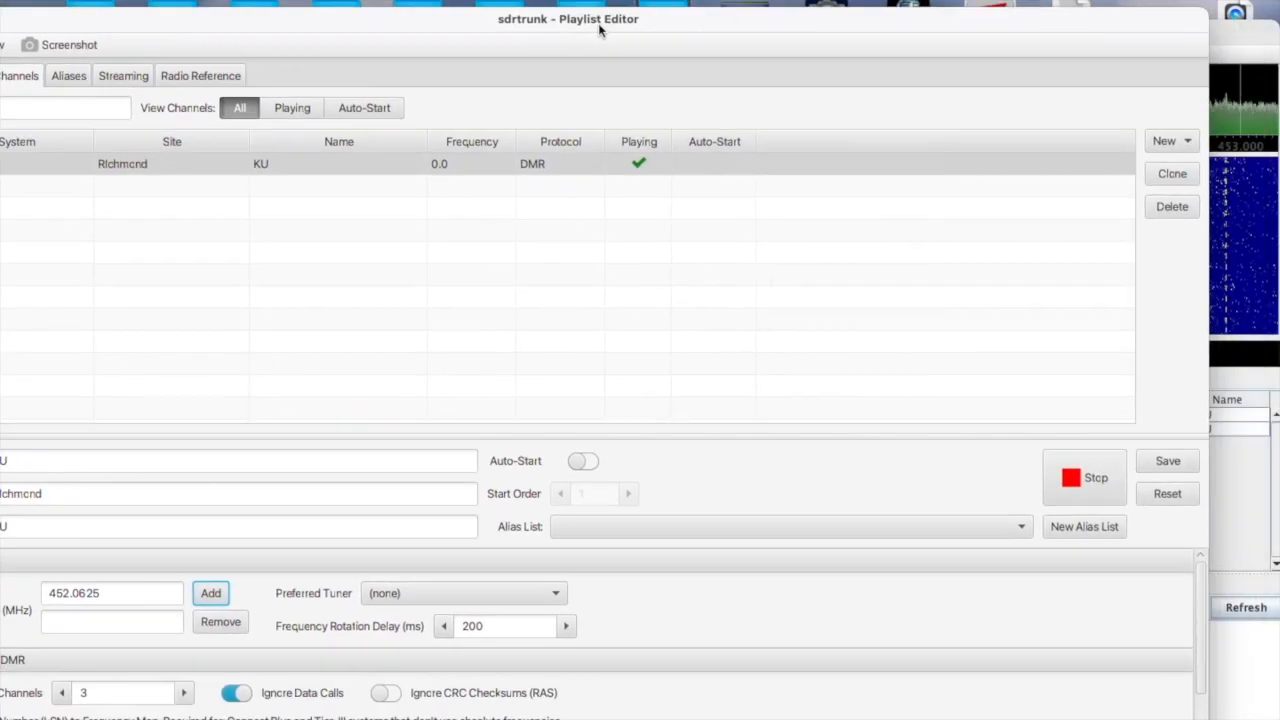
pyautogui.click(1180, 466)
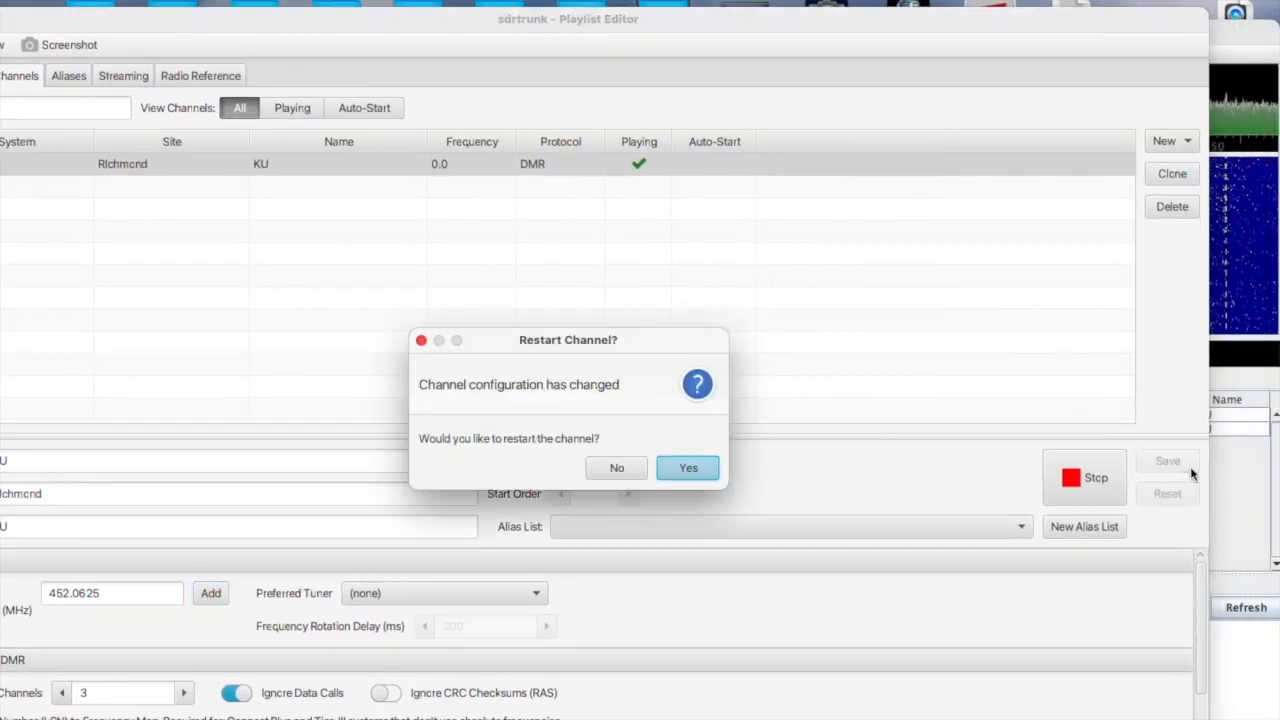
pyautogui.click(688, 470)
pyautogui.press('super+grave')
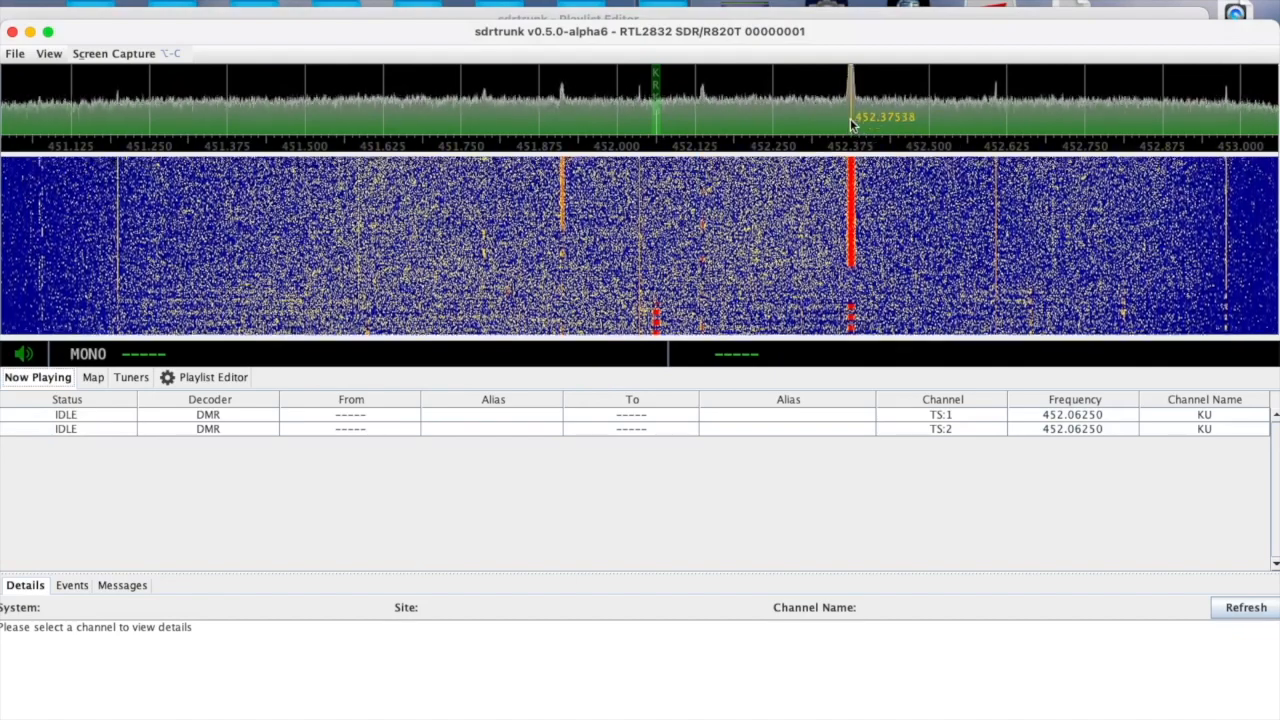
pyautogui.moveTo(751, 40); pyautogui.dragTo(722, 90)
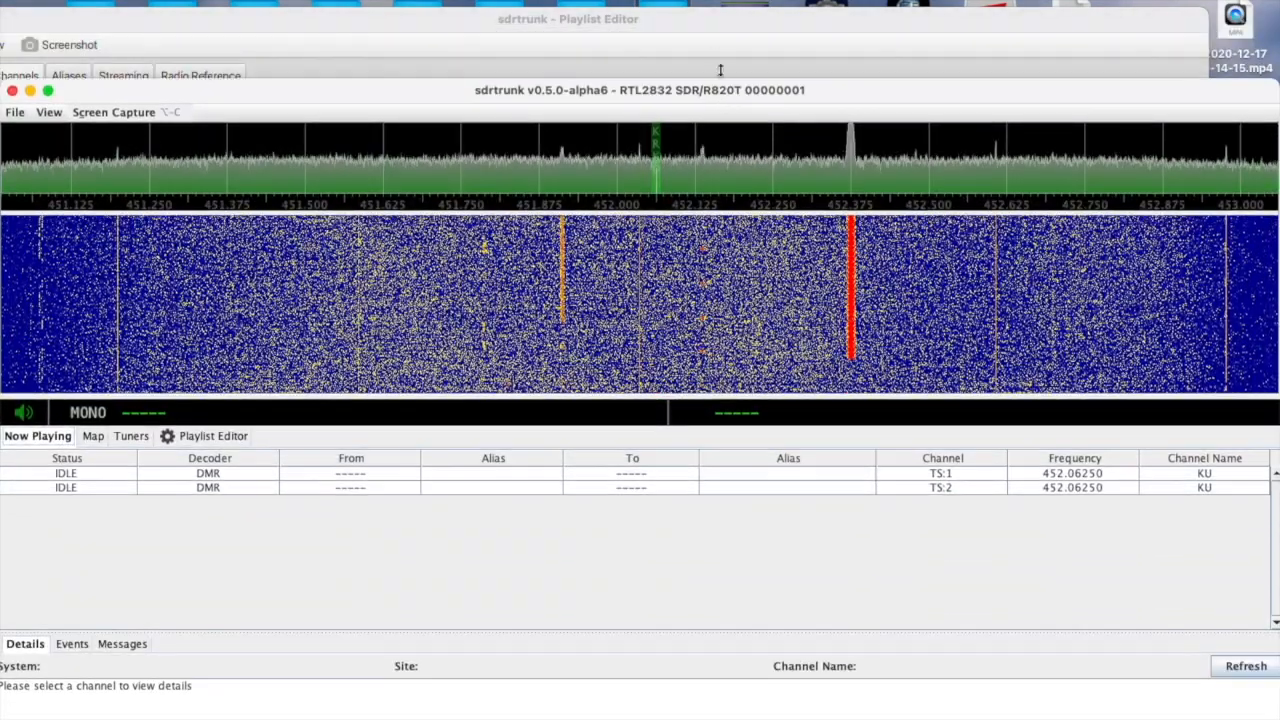
pyautogui.click(686, 23)
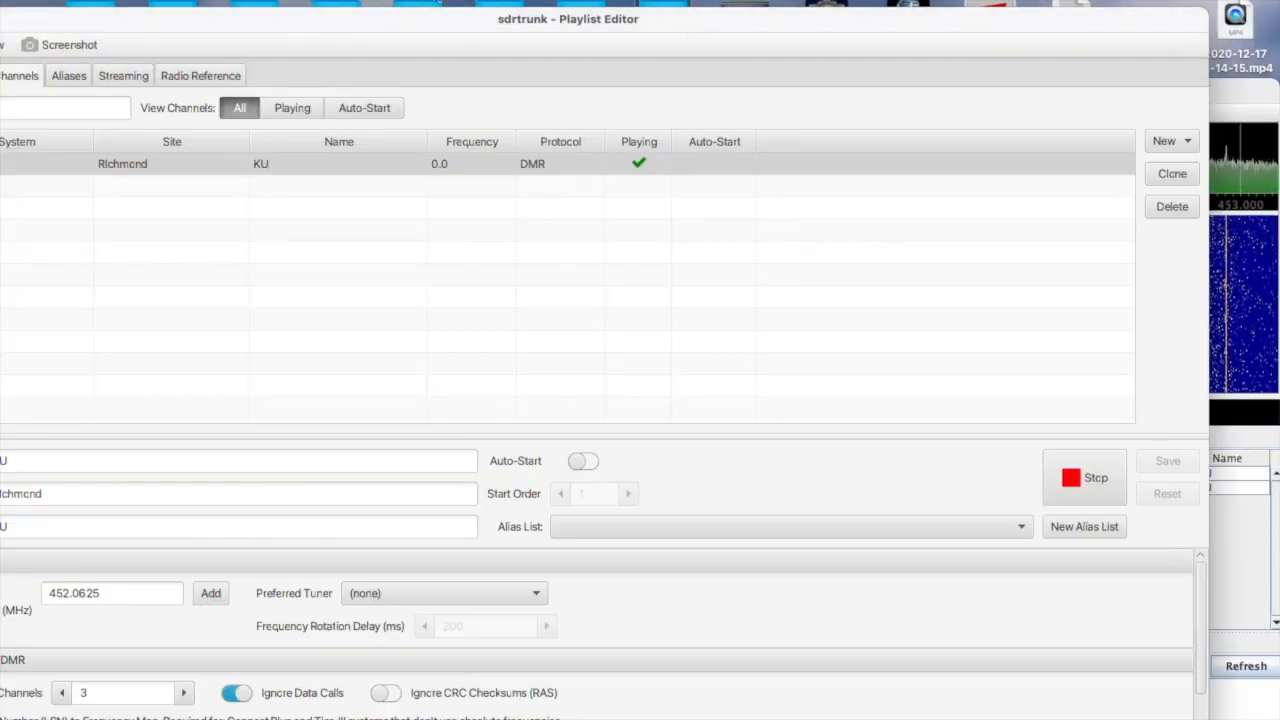
pyautogui.moveTo(428, 14); pyautogui.dragTo(499, 0)
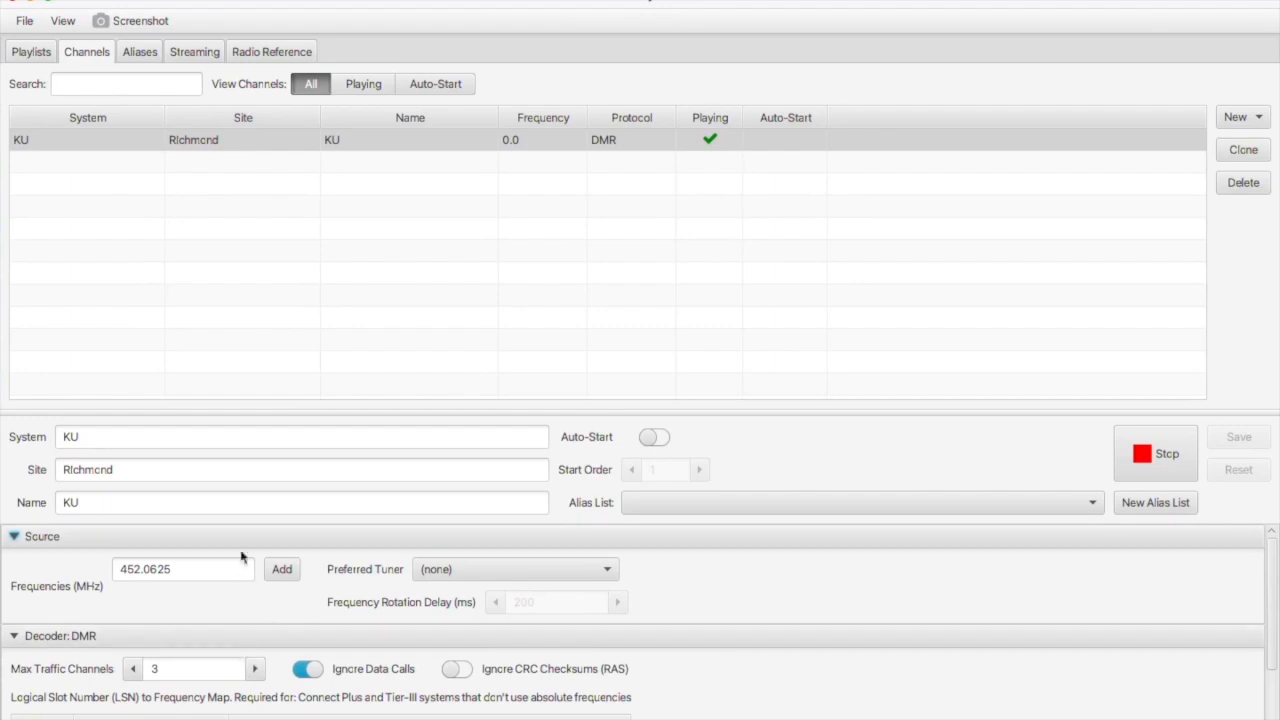
# Change the KU frequency from 452.0625 to 452.375 MHz, save, and restart the channel.
pyautogui.scroll(-1, 240, 575)
pyautogui.click(186, 541)
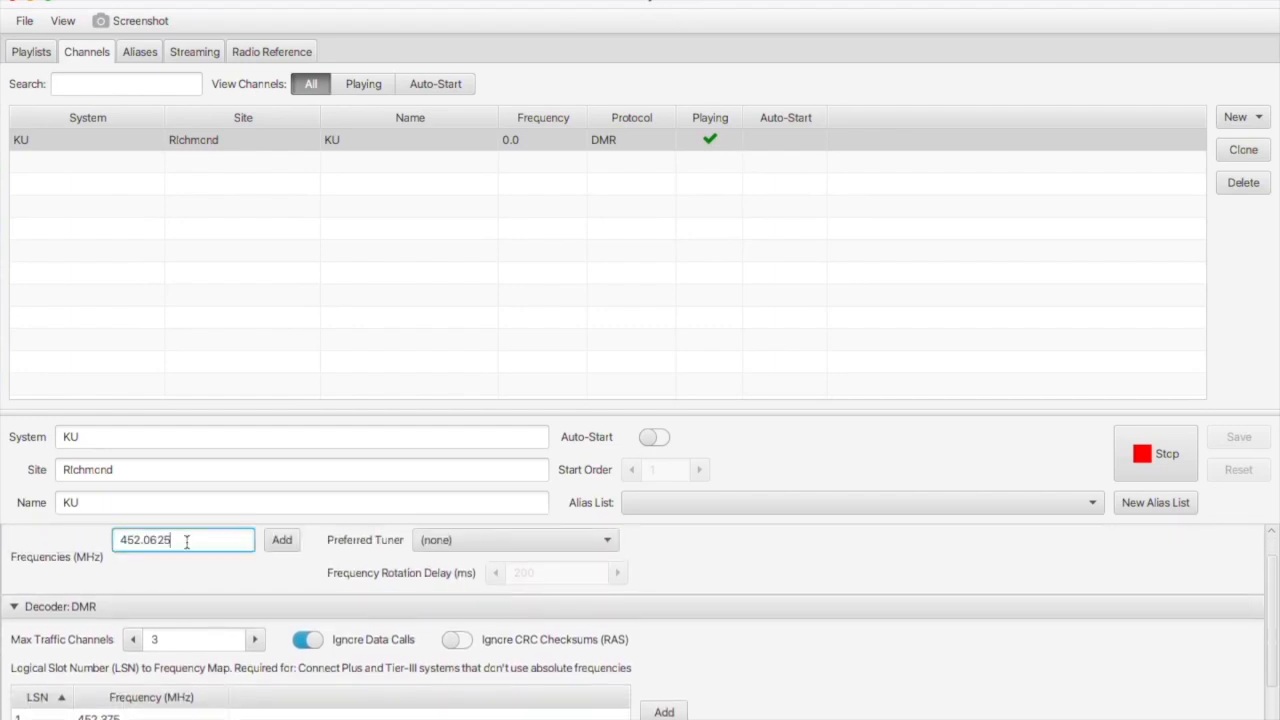
pyautogui.press('BackSpace')
pyautogui.press('BackSpace')
pyautogui.press('BackSpace')
pyautogui.press('BackSpace')
pyautogui.write('375')
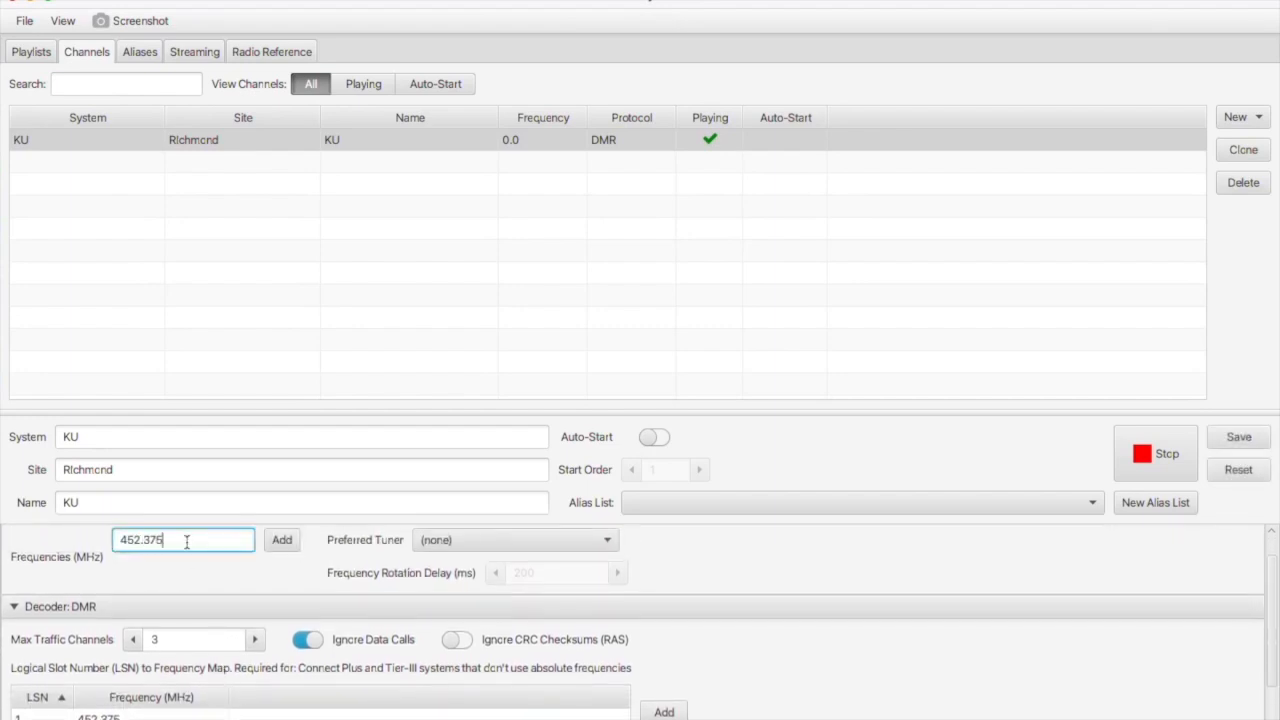
pyautogui.click(1250, 440)
pyautogui.click(759, 447)
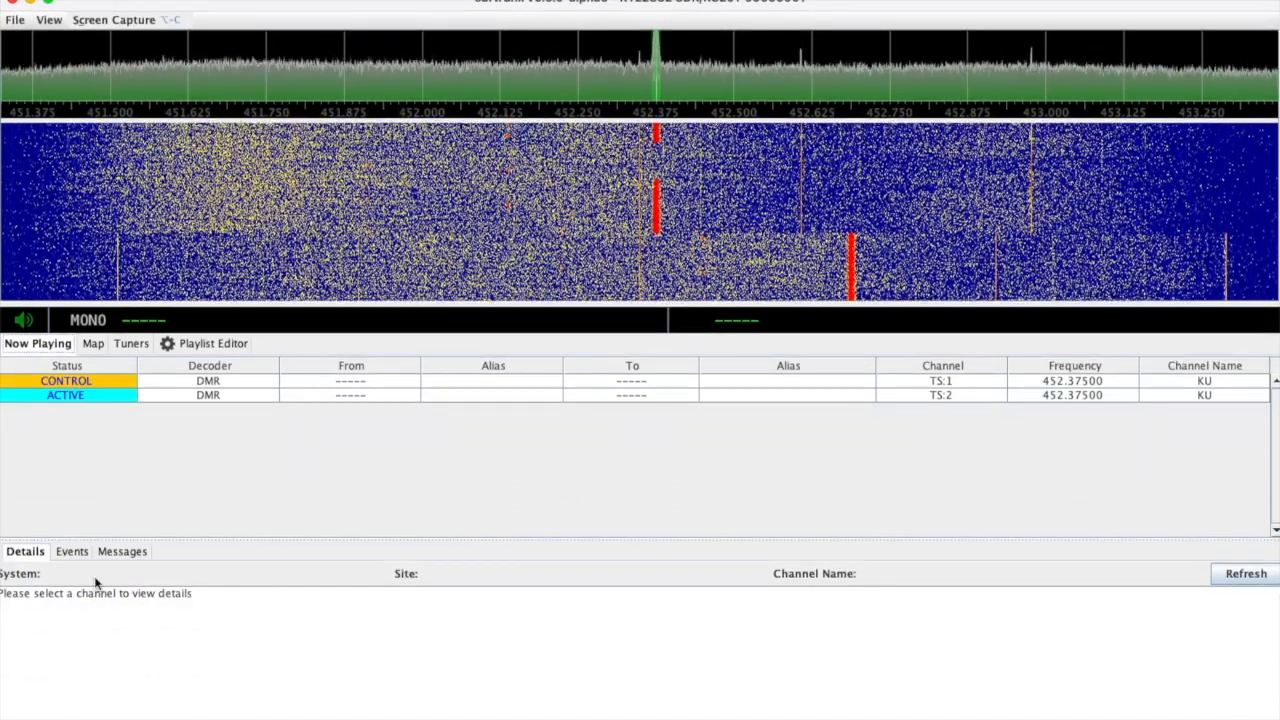
# Inspect the KU control timeslot's Details, Events and Messages, then return to the Playlist Editor.
pyautogui.click(90, 381)
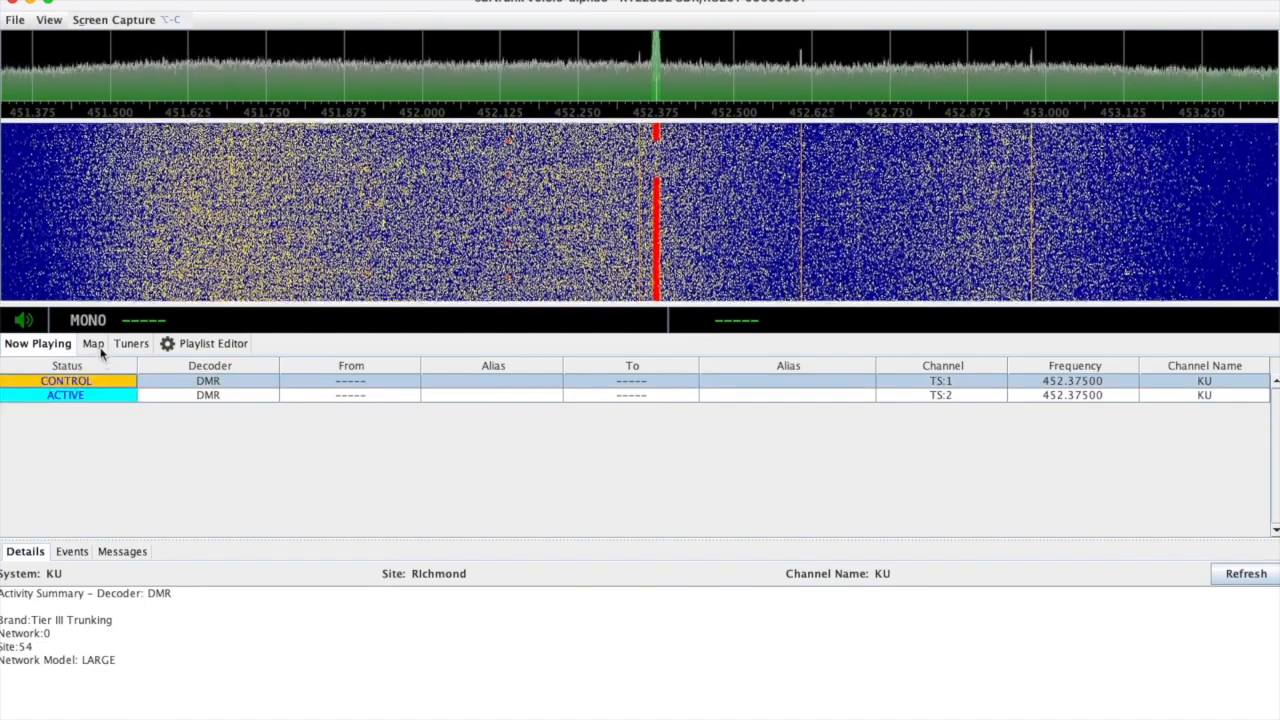
pyautogui.click(72, 552)
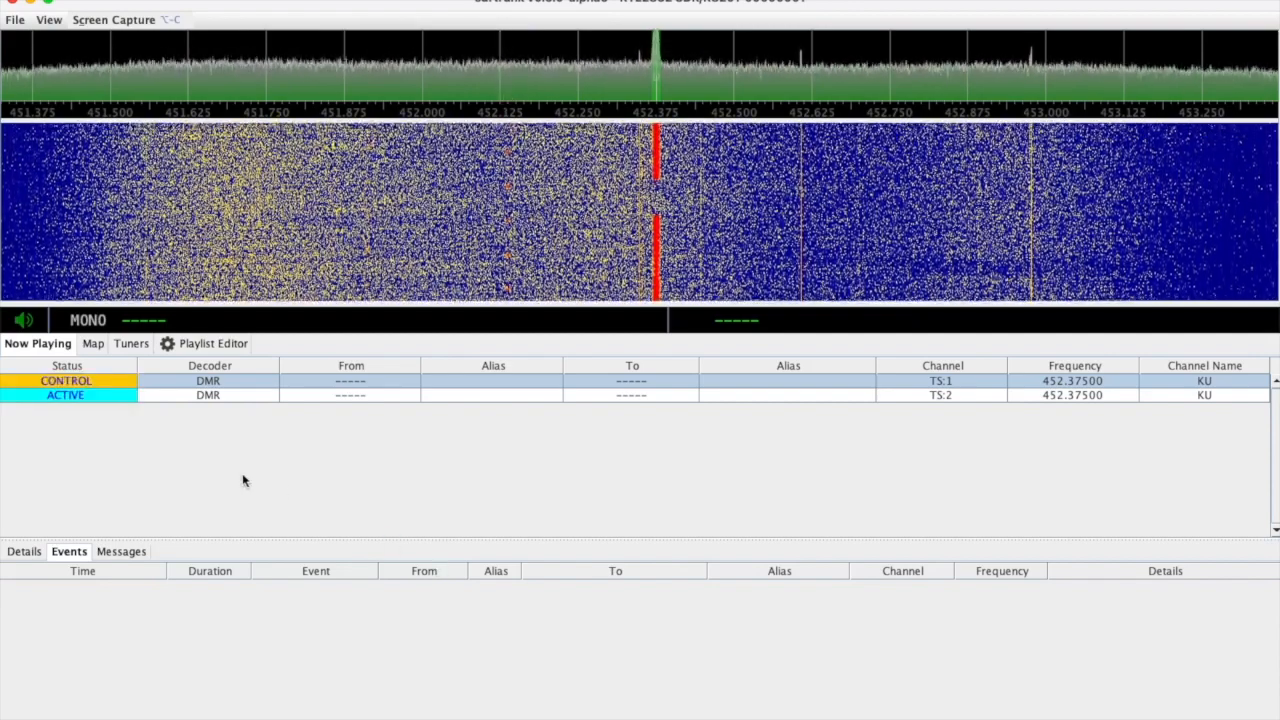
pyautogui.click(121, 551)
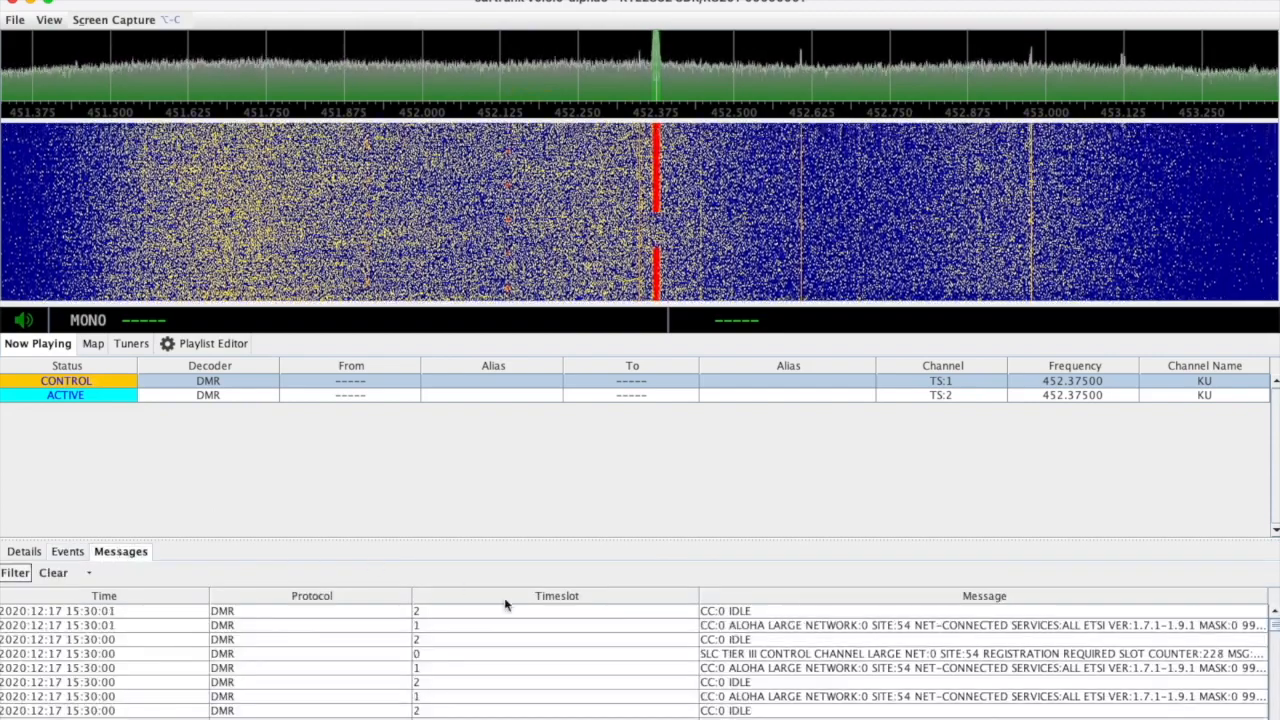
pyautogui.click(67, 551)
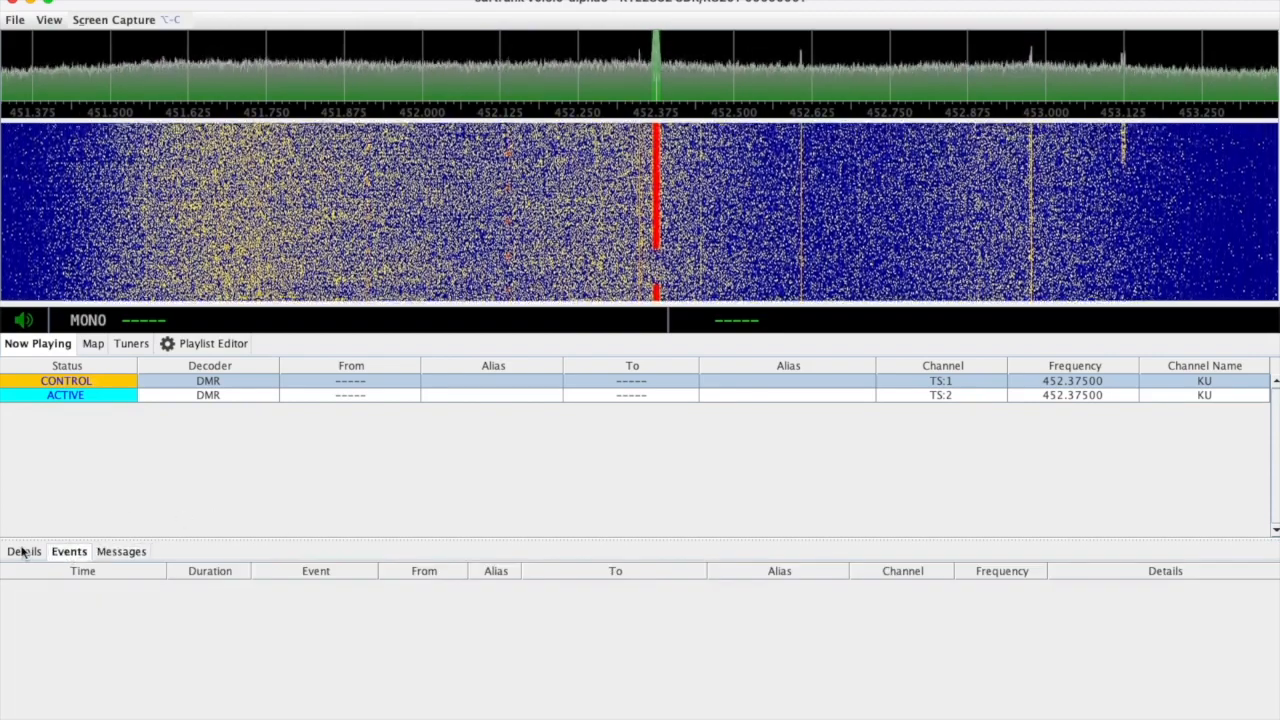
pyautogui.click(22, 551)
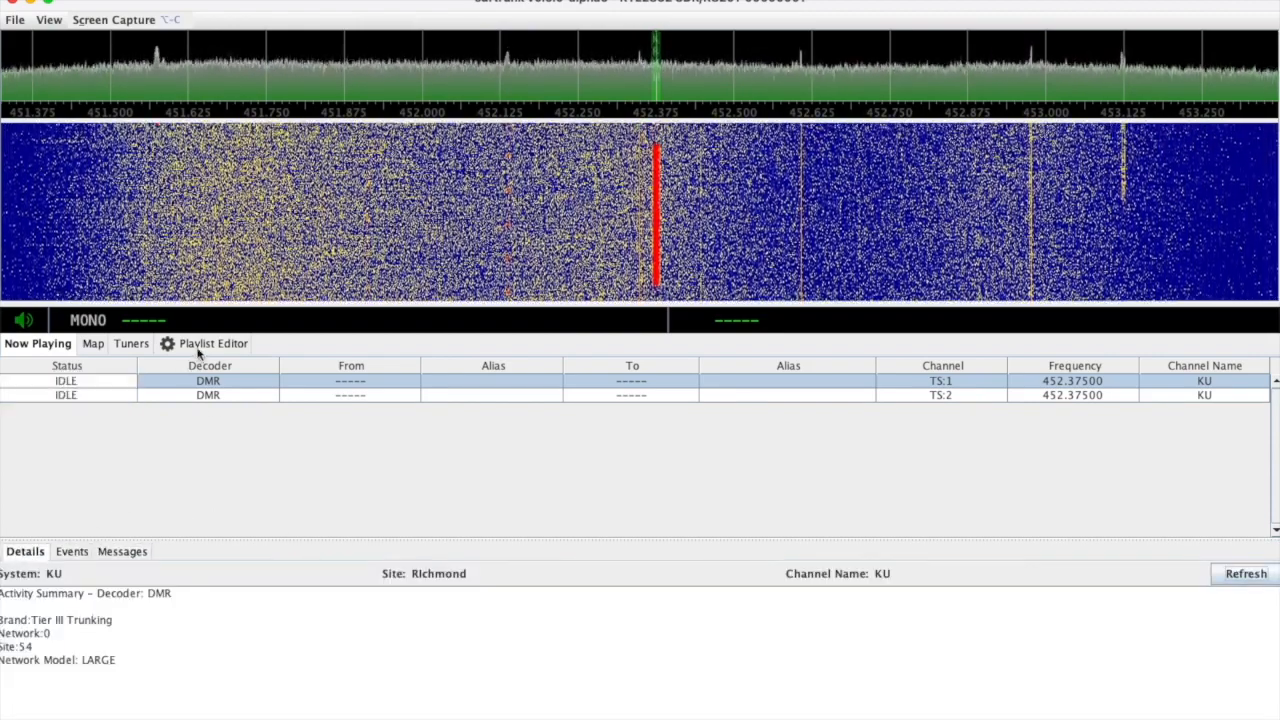
pyautogui.click(199, 349)
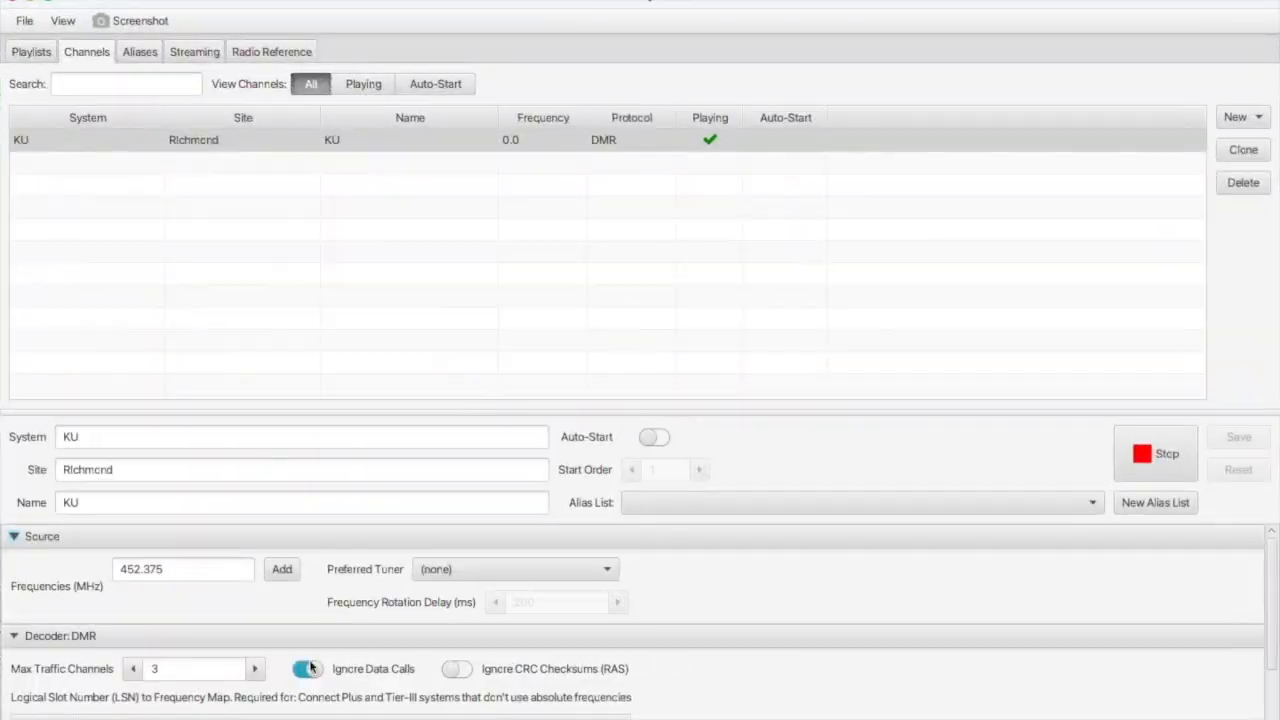
pyautogui.scroll(-2, 316, 652)
pyautogui.scroll(-1, 316, 652)
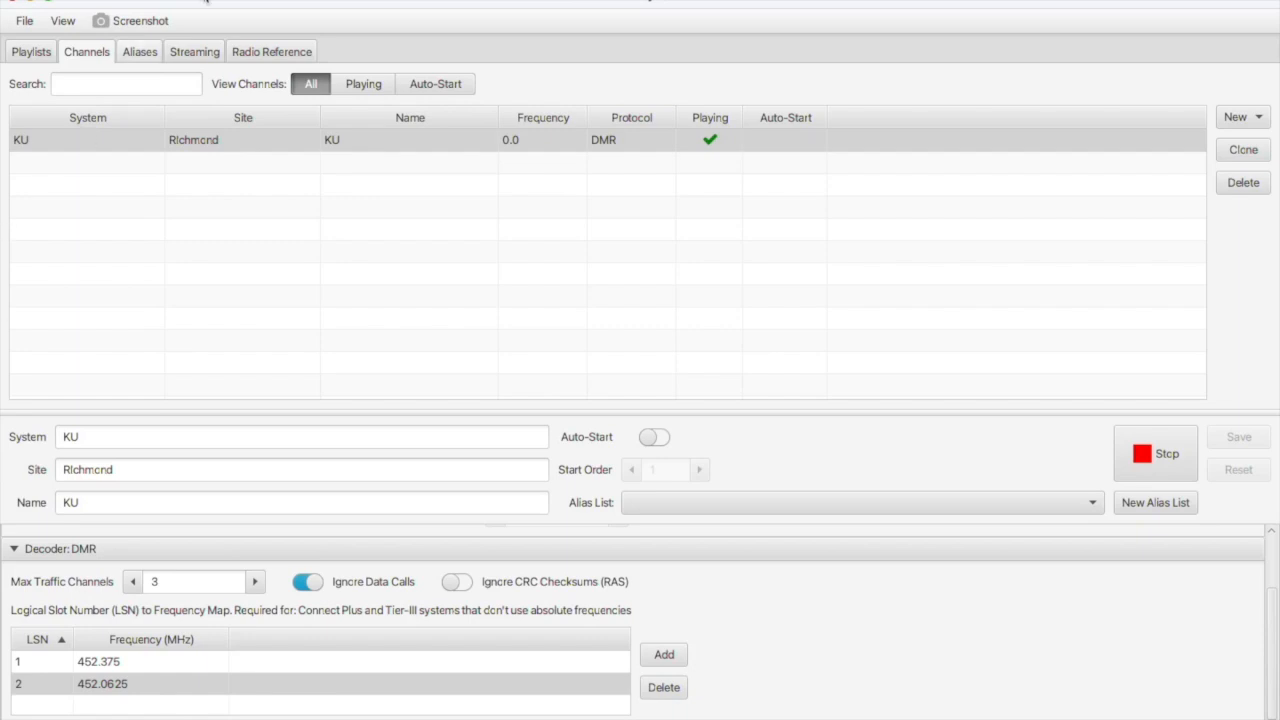
# Stop the KU channel and delete both entries from its LSN map.
pyautogui.moveTo(463, 717)
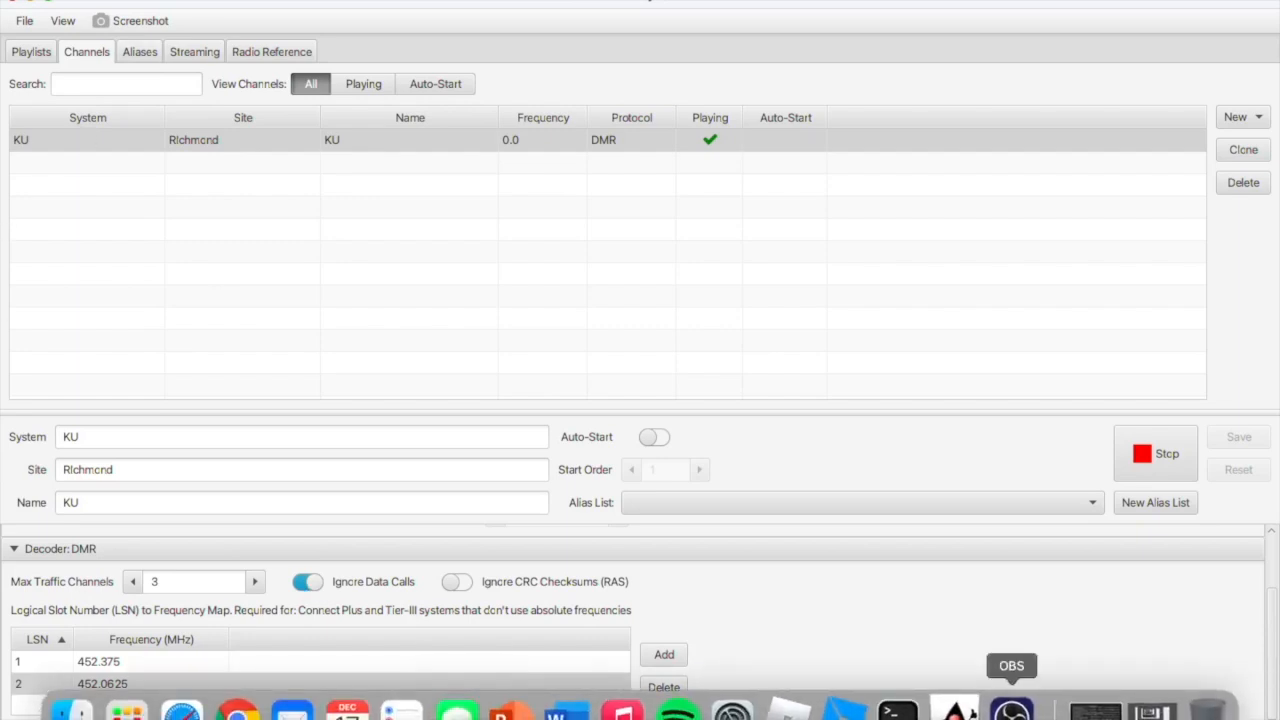
pyautogui.click(1185, 453)
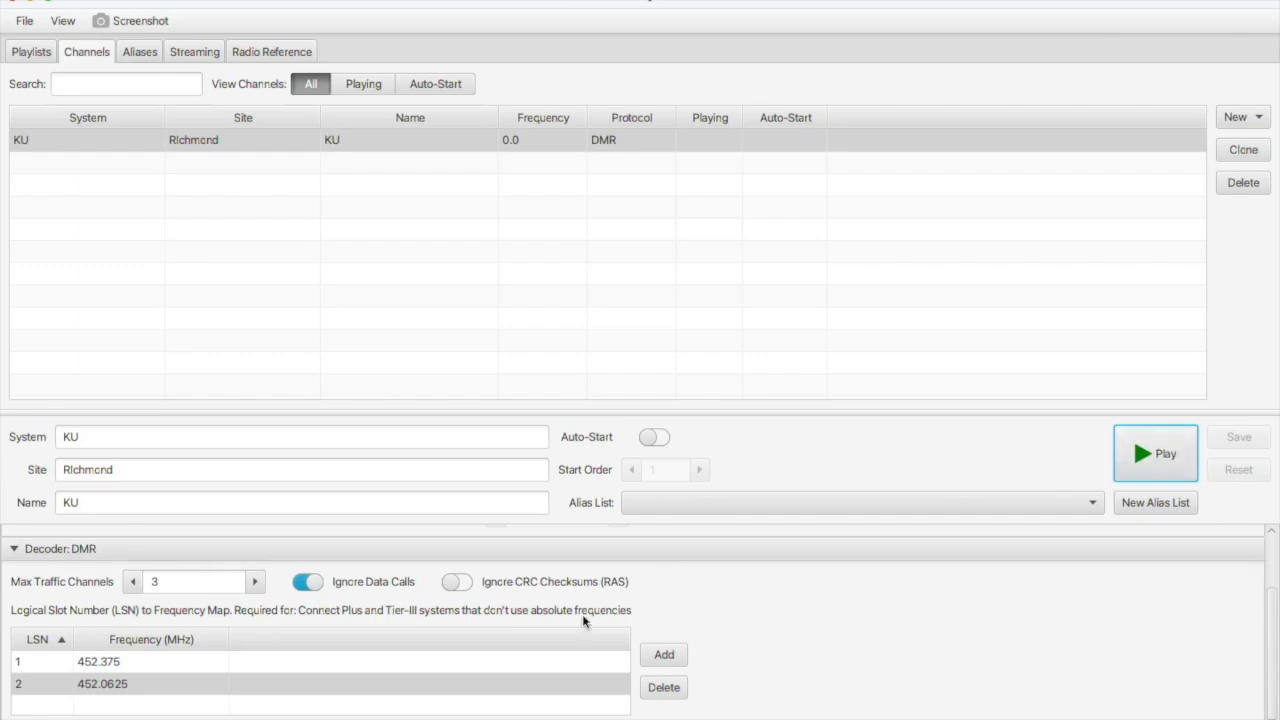
pyautogui.scroll(2, 584, 621)
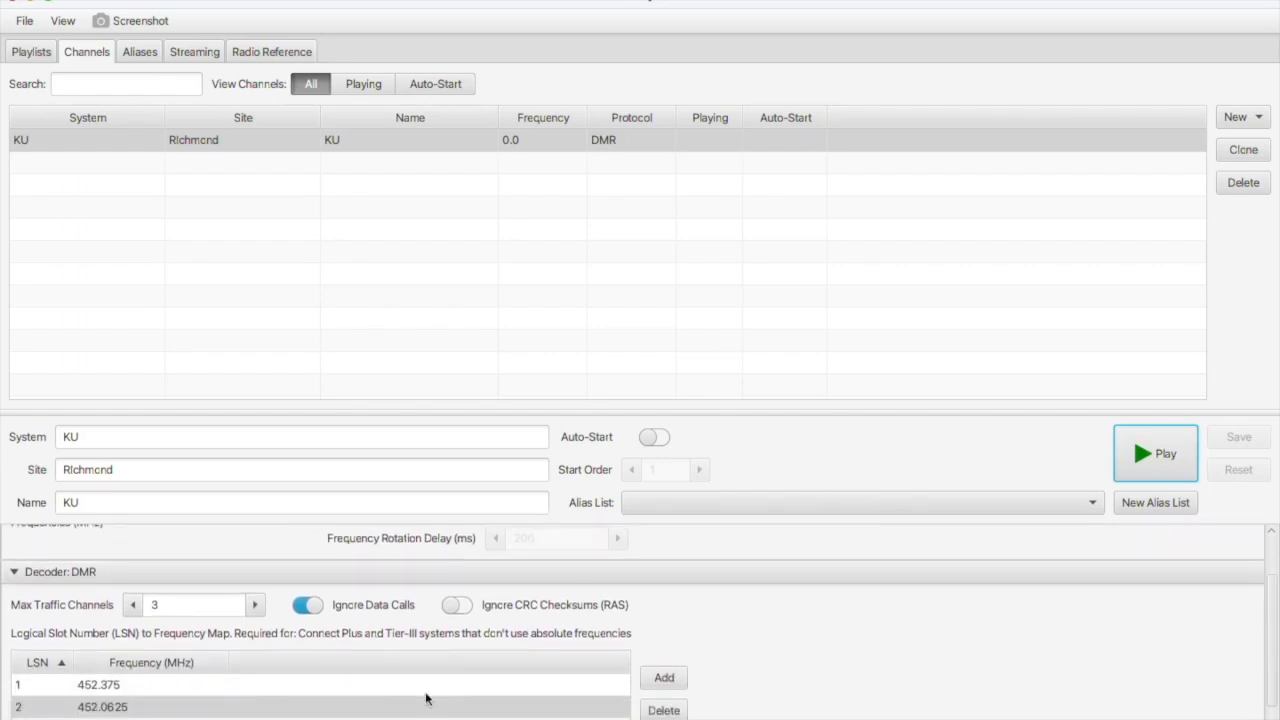
pyautogui.click(663, 709)
pyautogui.click(663, 709)
# Select the old 452.375 value in the channel's frequency field.
pyautogui.scroll(-1, 231, 596)
pyautogui.scroll(3, 220, 648)
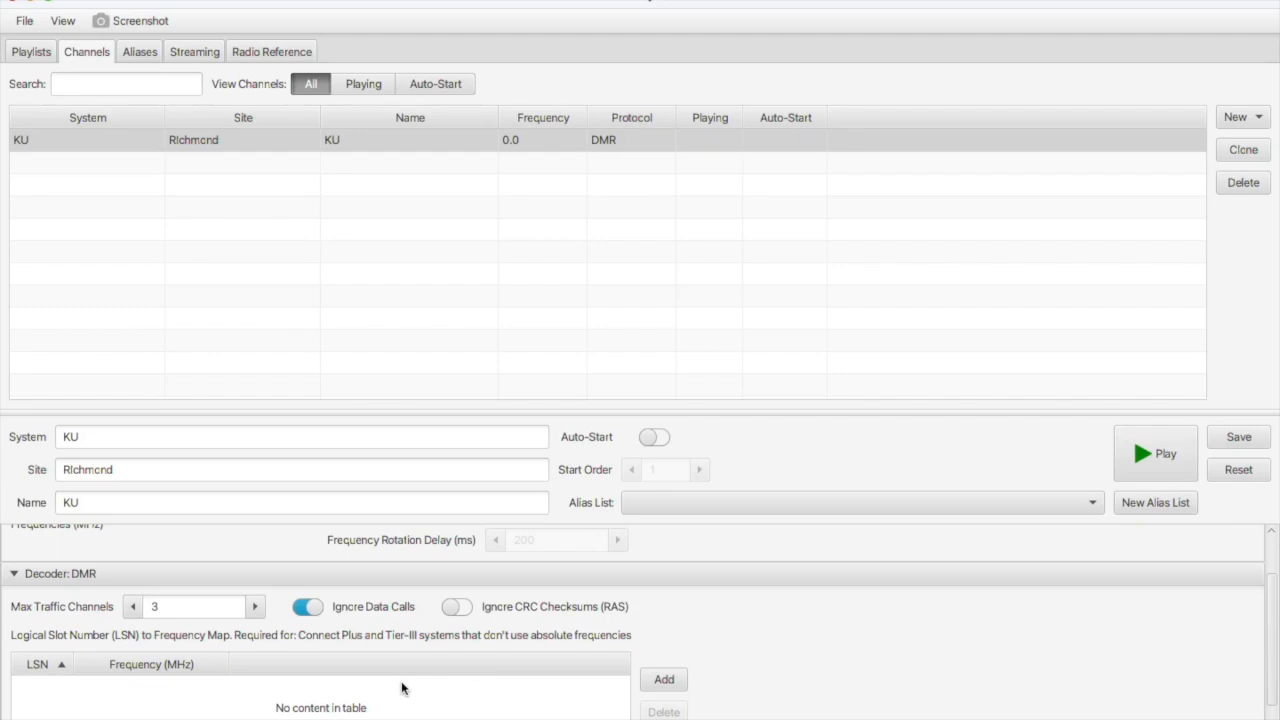
pyautogui.scroll(1, 402, 688)
pyautogui.click(178, 569)
pyautogui.moveTo(178, 569); pyautogui.dragTo(86, 566)
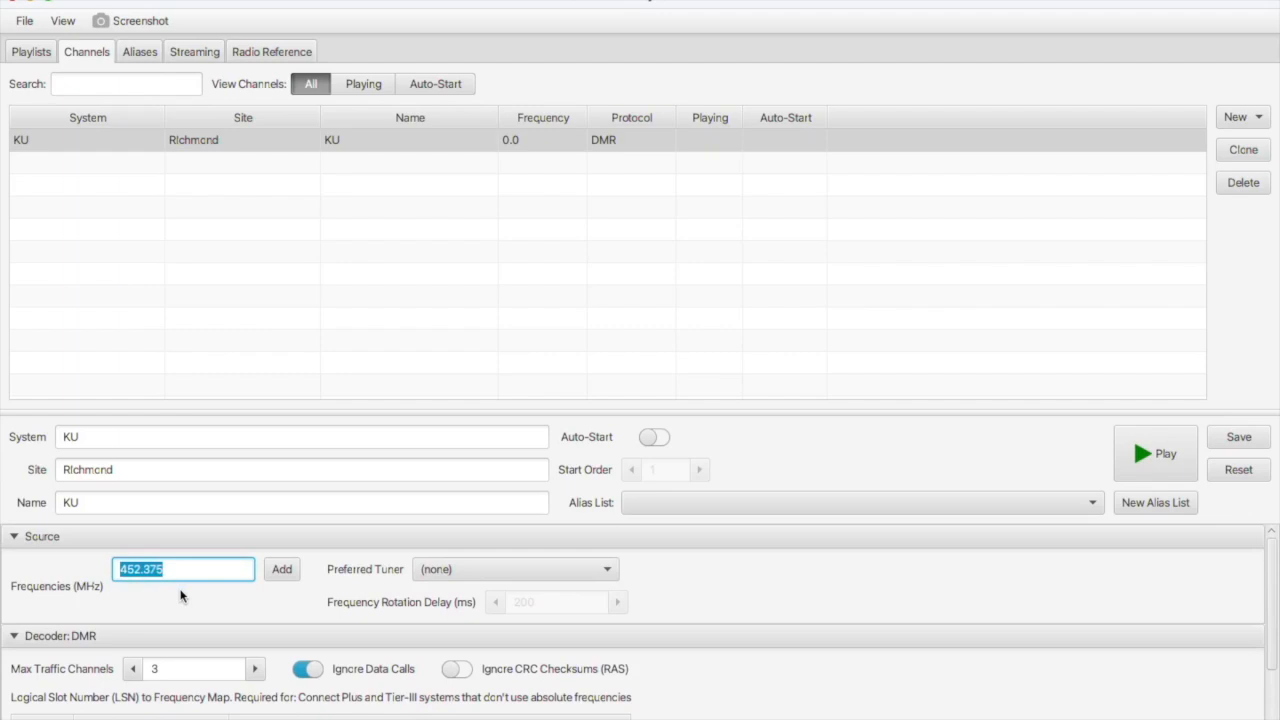
# Replace the channel frequency 452.375 with 155.025 MHz and save the channel.
pyautogui.press('BackSpace')
pyautogui.write('155.025')
pyautogui.click(283, 569)
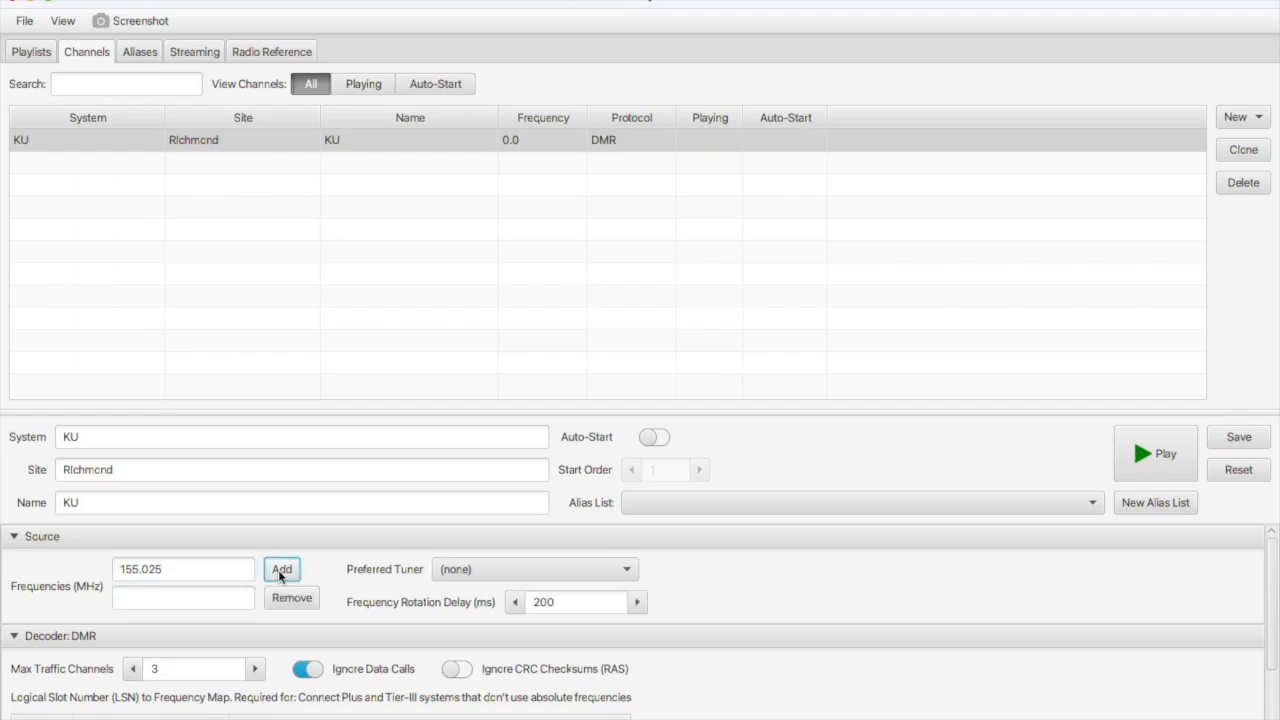
pyautogui.click(1238, 437)
# Restart the KU channel and check the spectrum and Now Playing behind the editor.
pyautogui.click(1150, 450)
pyautogui.moveTo(237, 3); pyautogui.dragTo(271, 280)
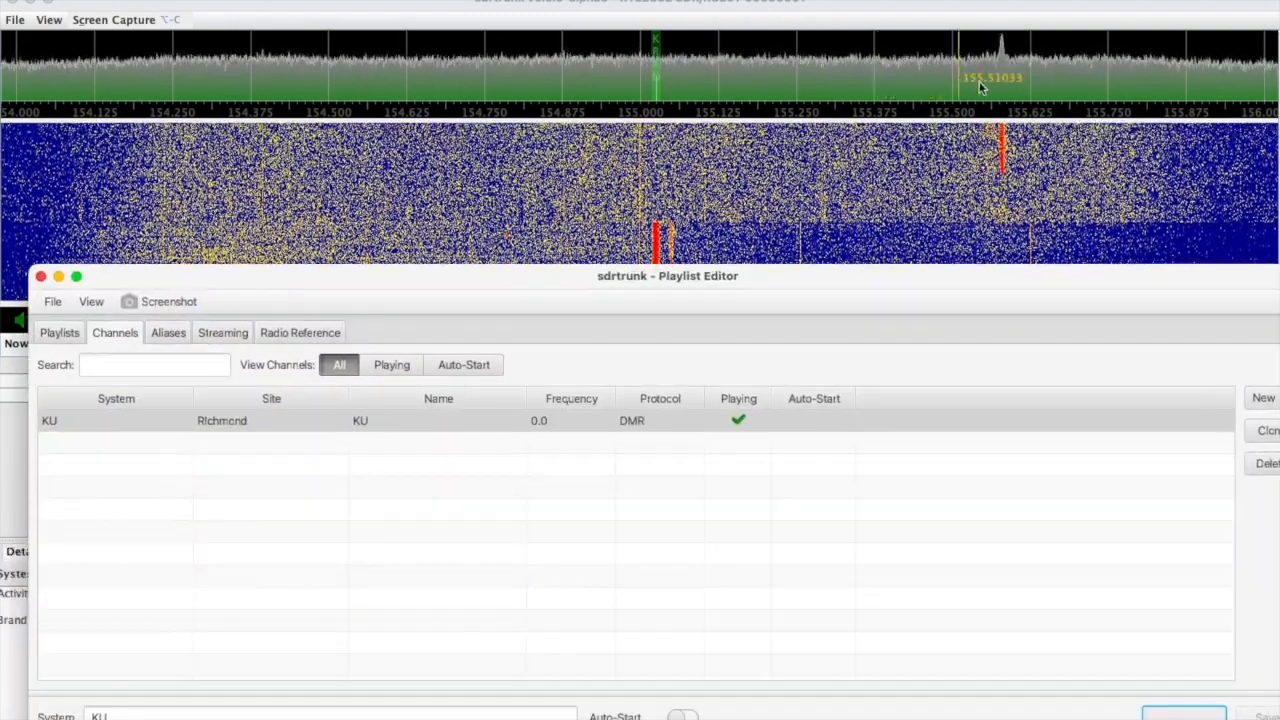
pyautogui.moveTo(807, 282); pyautogui.dragTo(785, 421)
pyautogui.moveTo(719, 228); pyautogui.dragTo(795, 6)
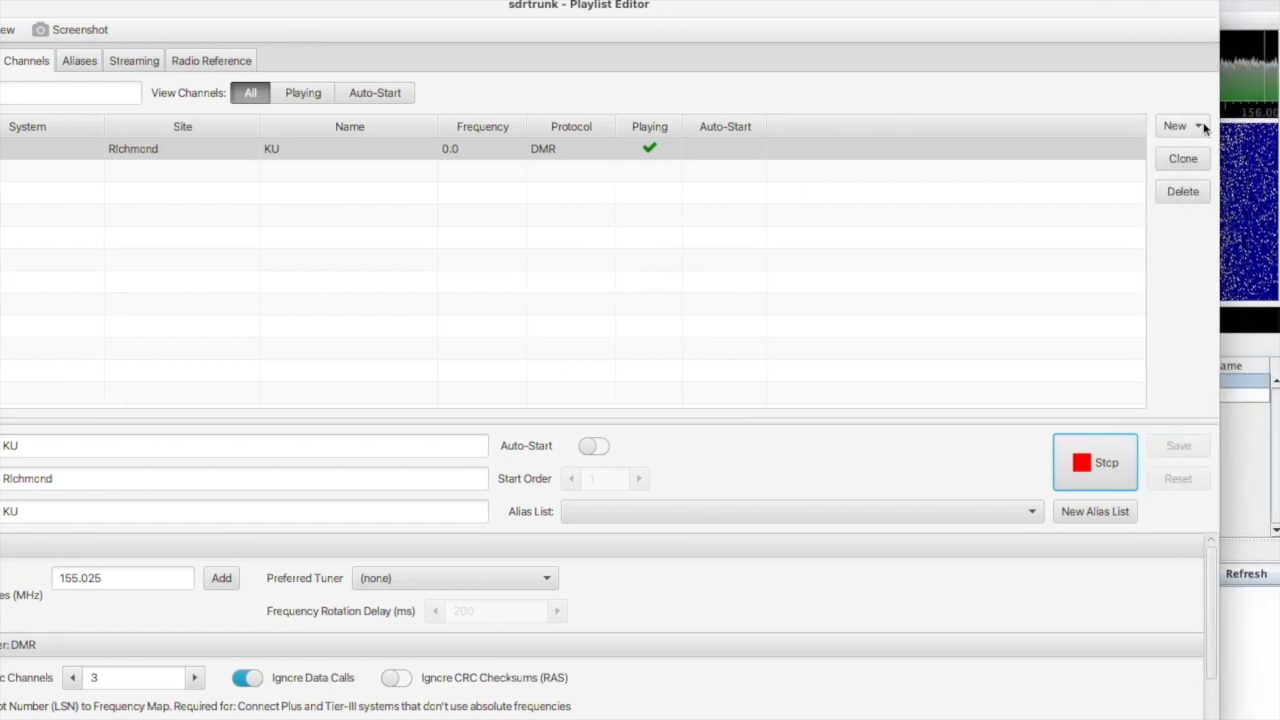
pyautogui.click(1204, 127)
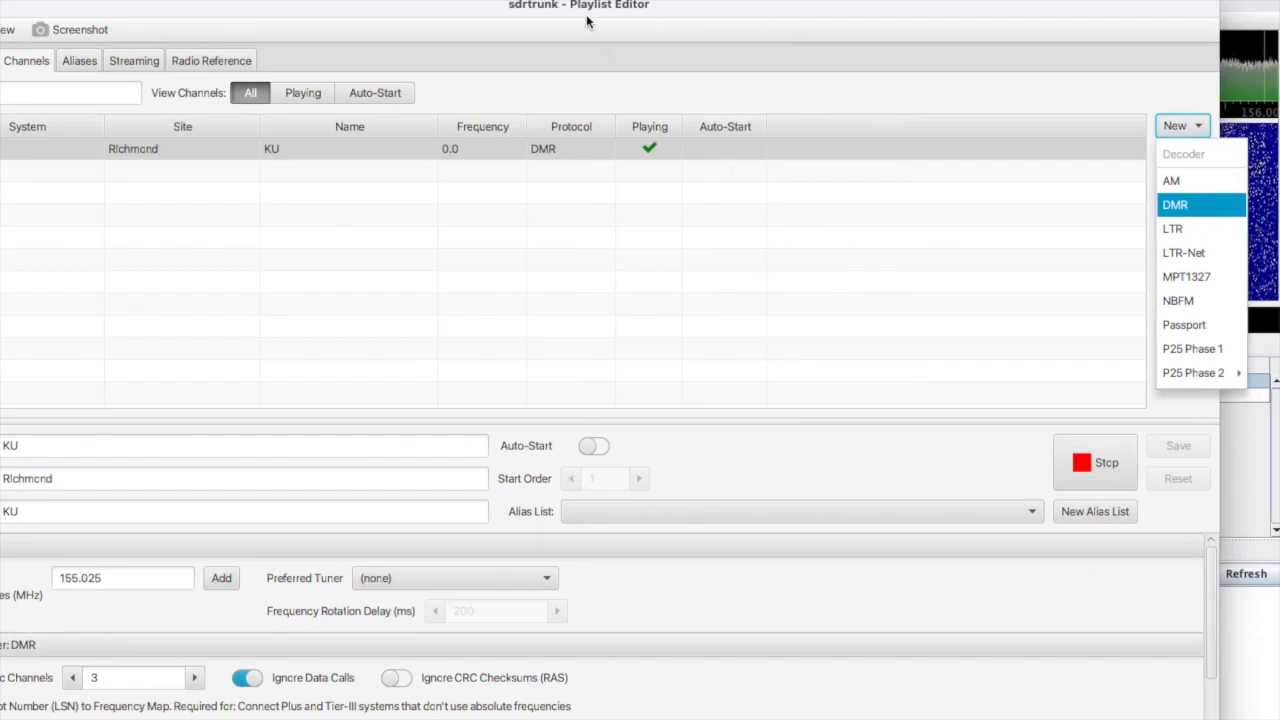
pyautogui.moveTo(579, 15); pyautogui.dragTo(663, 10)
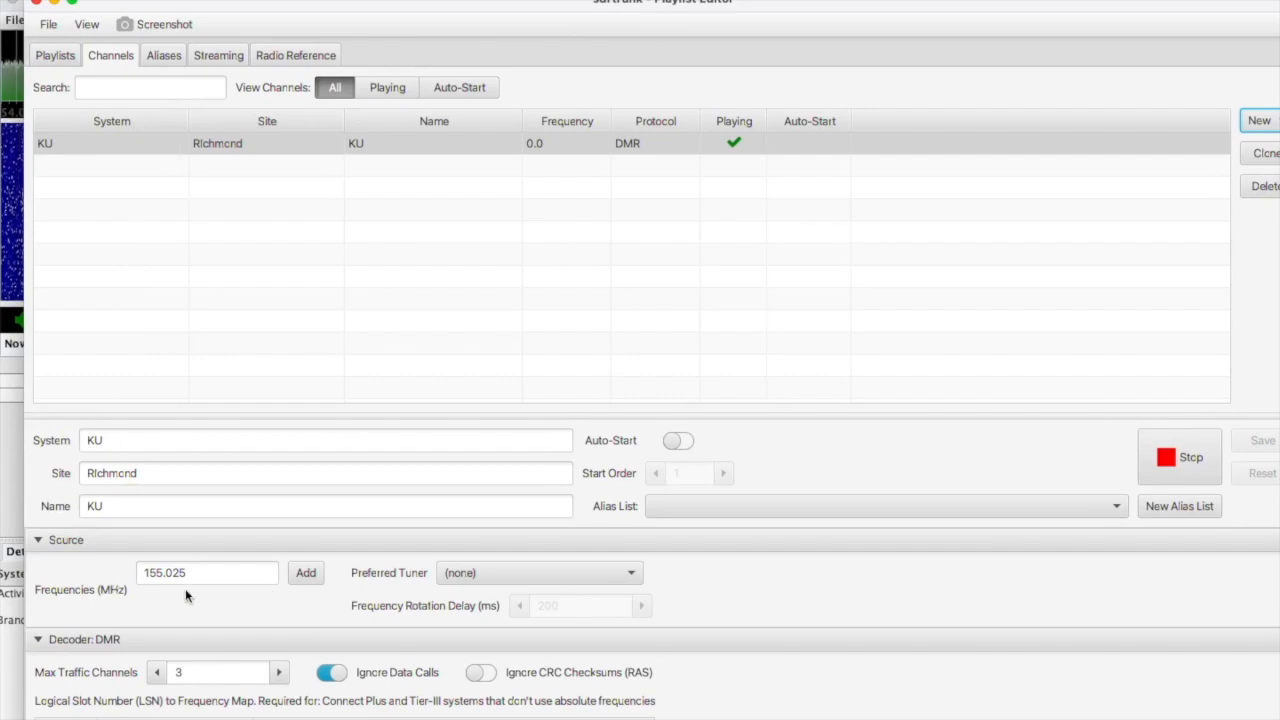
pyautogui.click(781, 504)
pyautogui.click(781, 505)
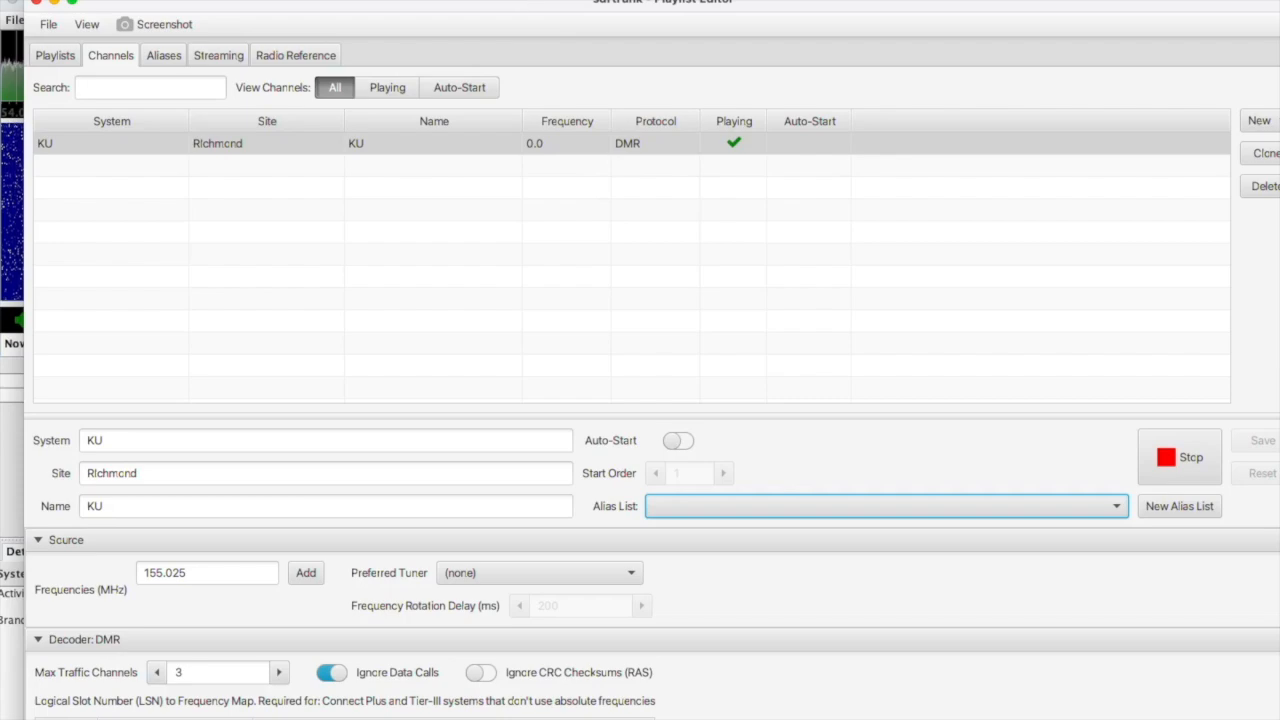
pyautogui.moveTo(474, 6); pyautogui.dragTo(438, 47)
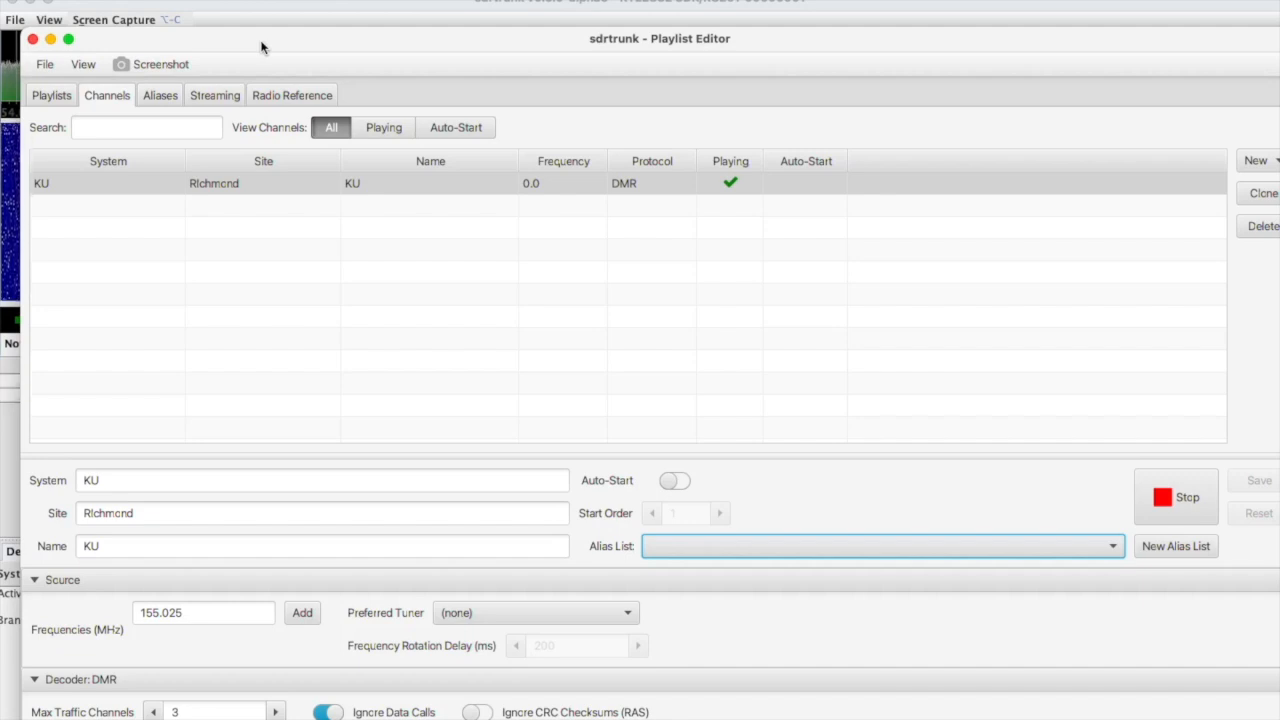
# Minimize the Playlist Editor to watch KU decoding on 155.025 MHz in Now Playing.
pyautogui.click(51, 40)
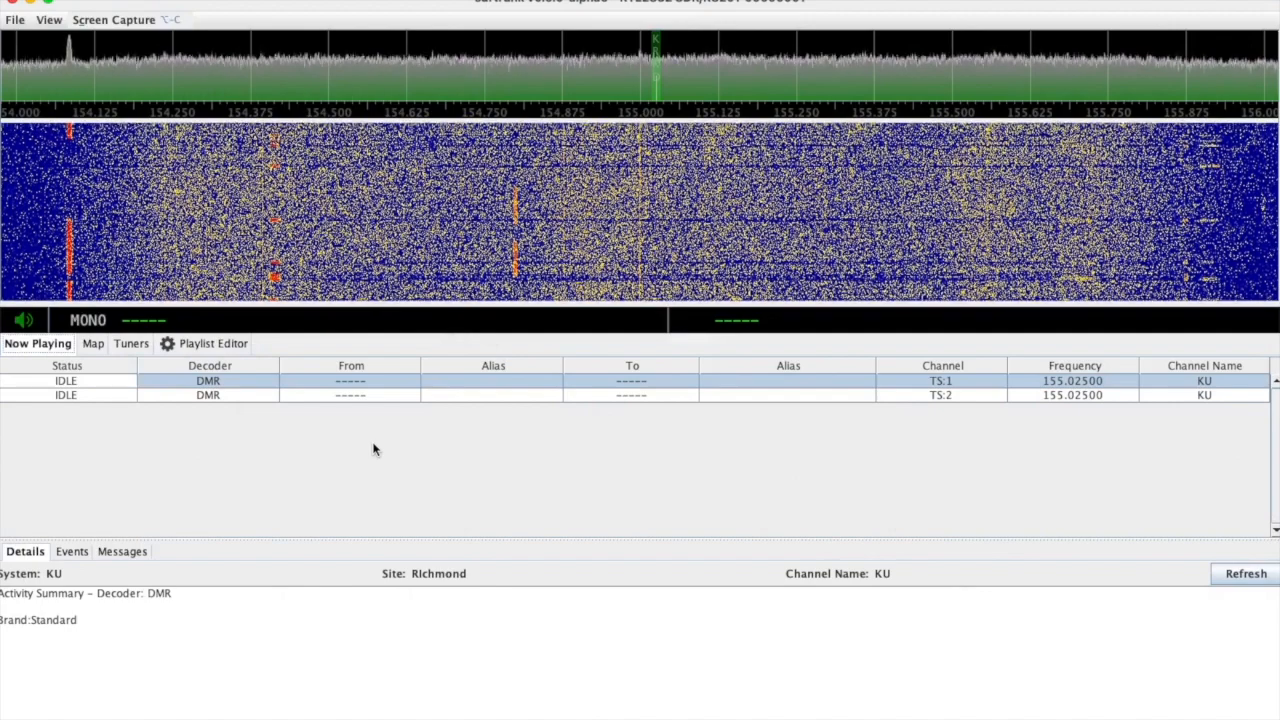